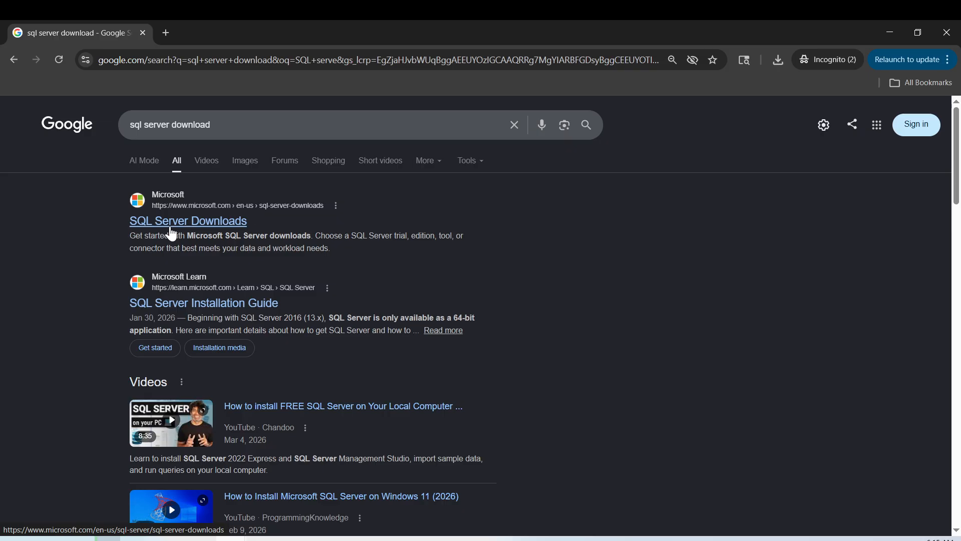
Open Microsoft's SQL Server Downloads page from the search results and look through the available SQL Server 2025 editions
click(171, 226)
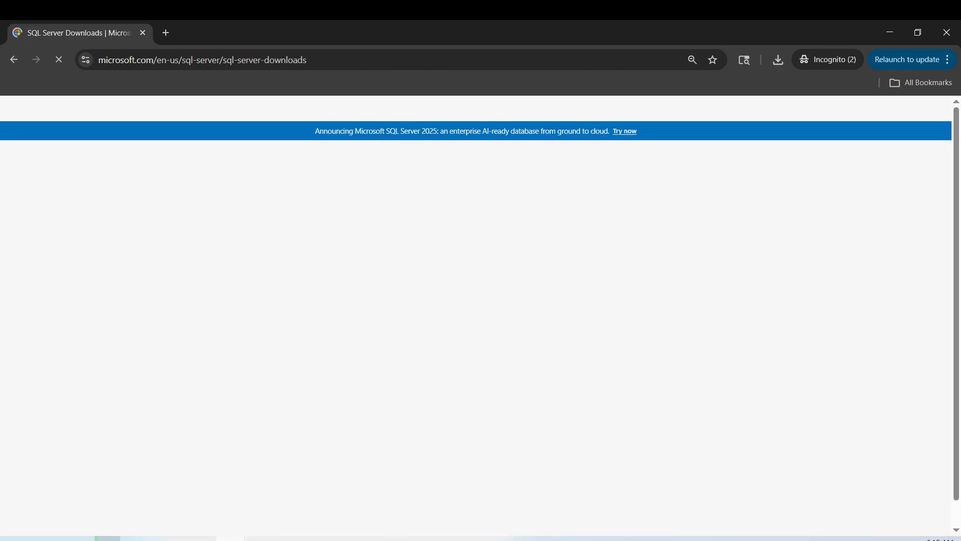
scroll(546, 260, down, 3)
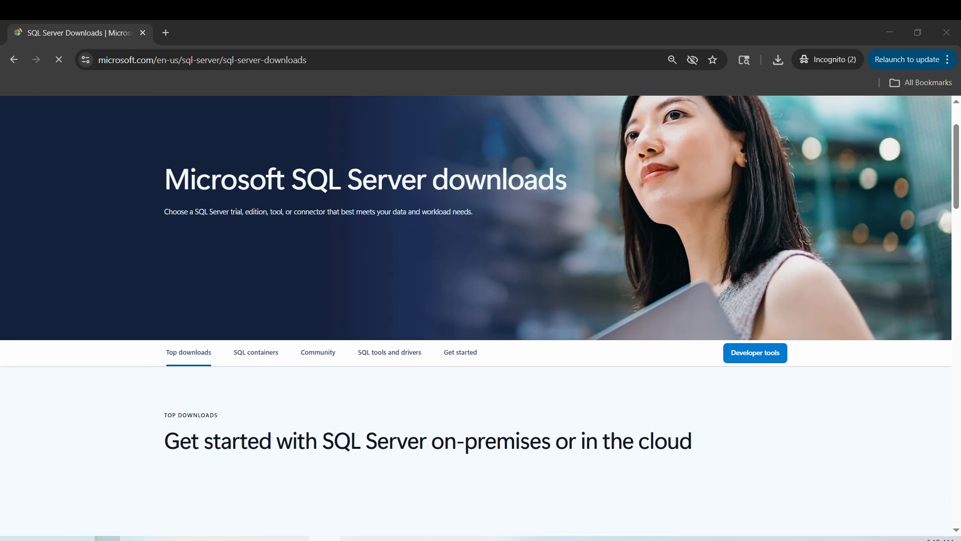
scroll(546, 260, down, 4)
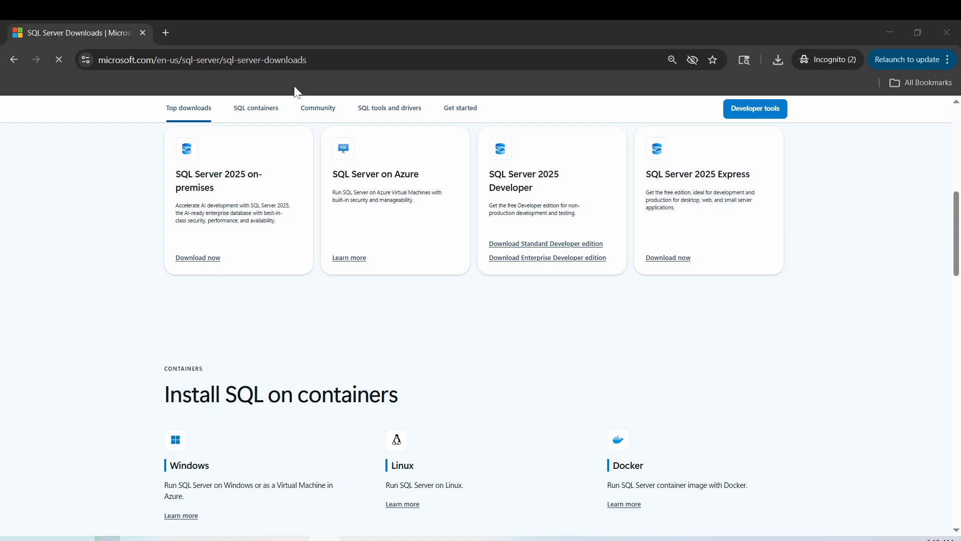
Search the web for "sql server management studio download"
click(309, 60)
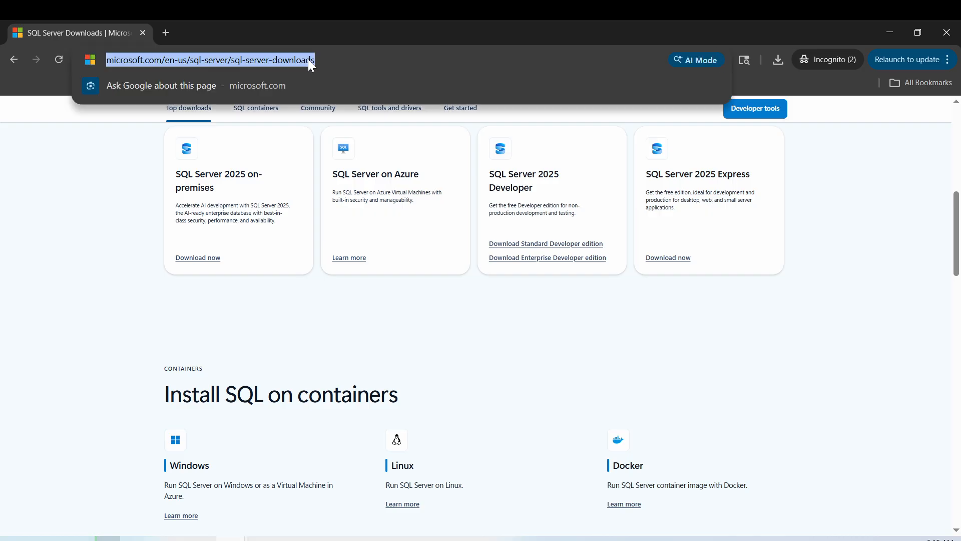
text(sq)
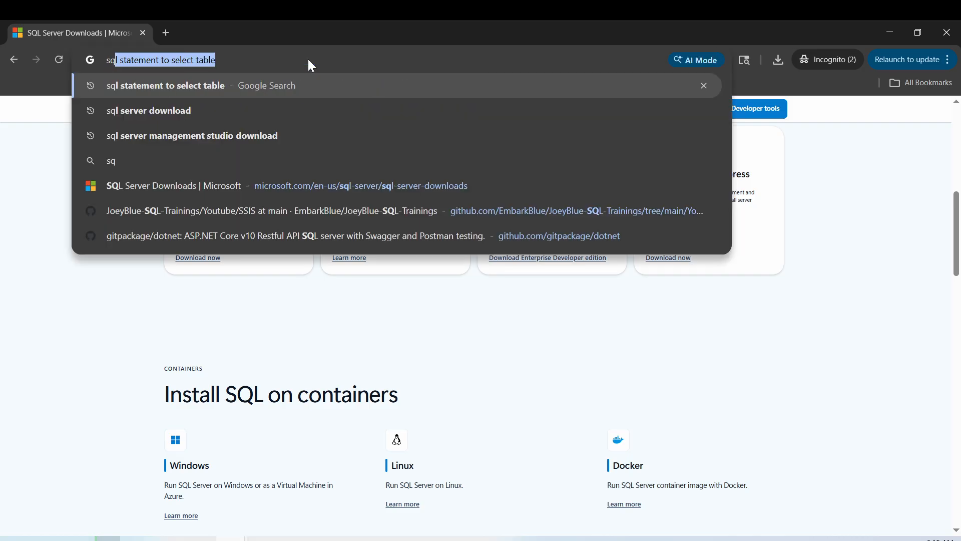
text(l st)
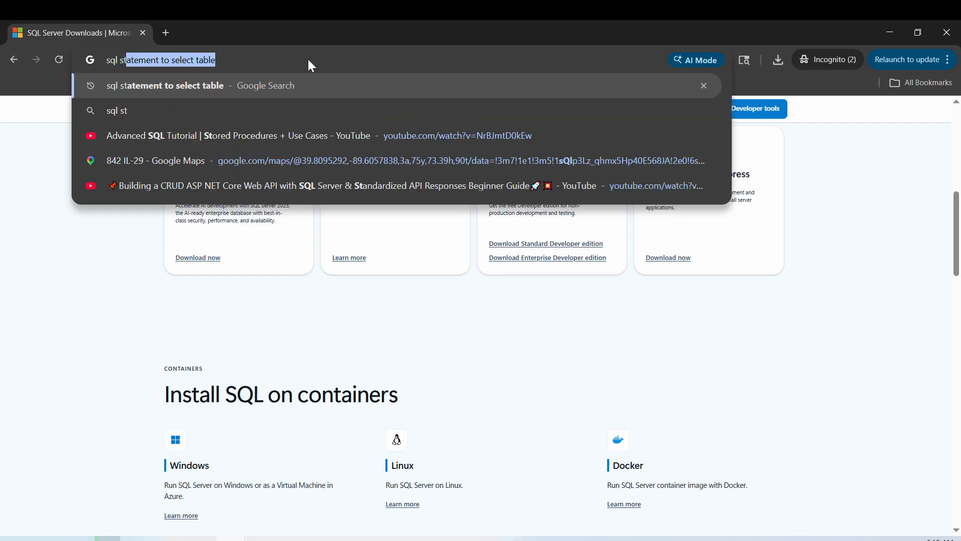
text(u)
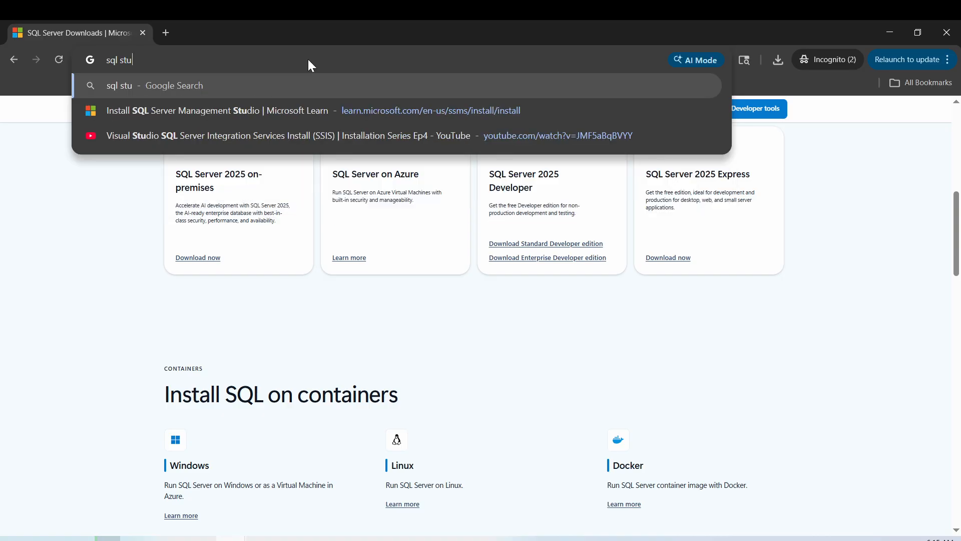
key(BackSpace)
key(BackSpace)
text(erve)
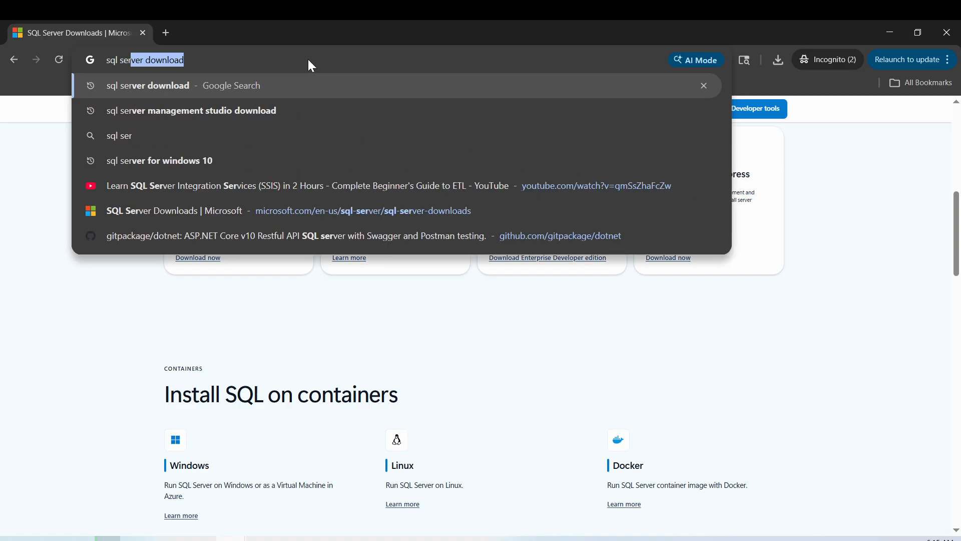
text(r st)
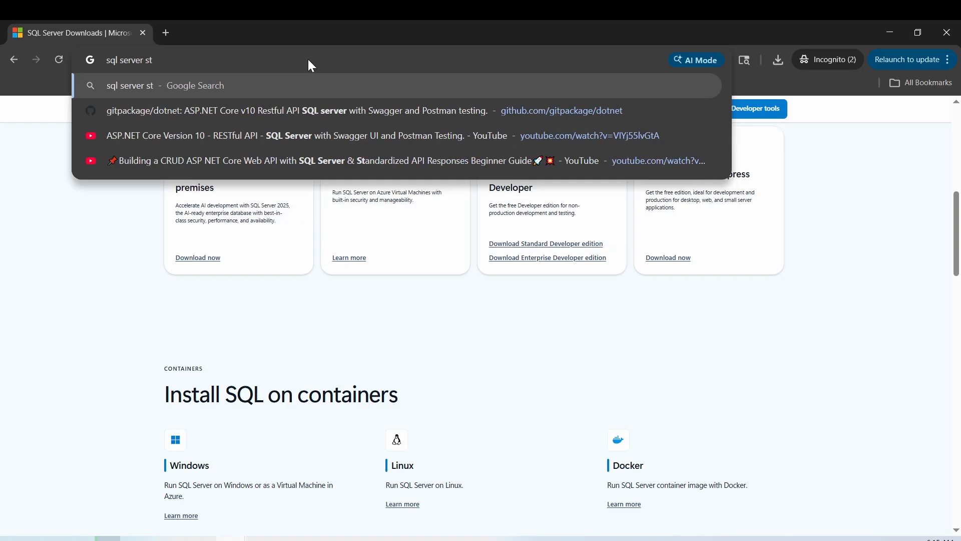
text(udio)
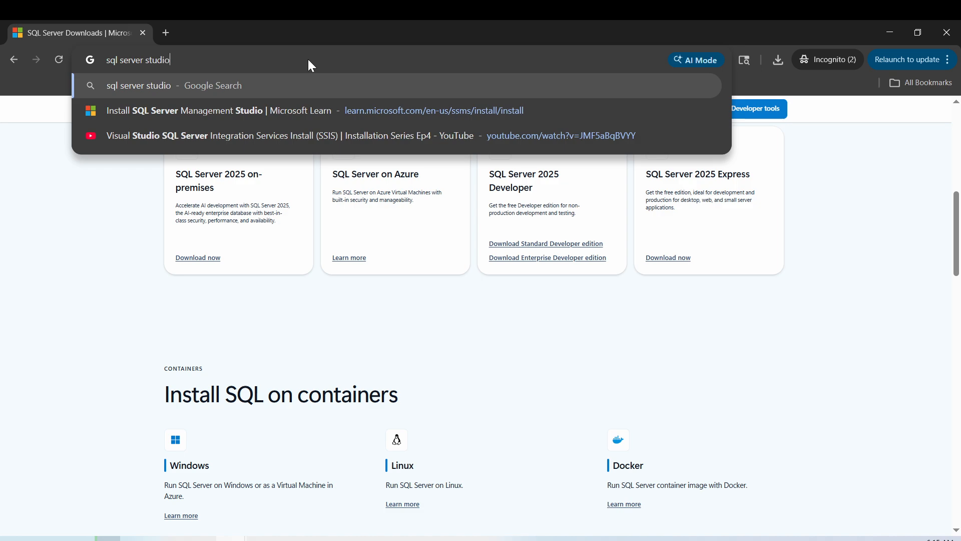
key(BackSpace)
key(BackSpace)
key(BackSpace)
key(BackSpace)
key(BackSpace)
key(BackSpace)
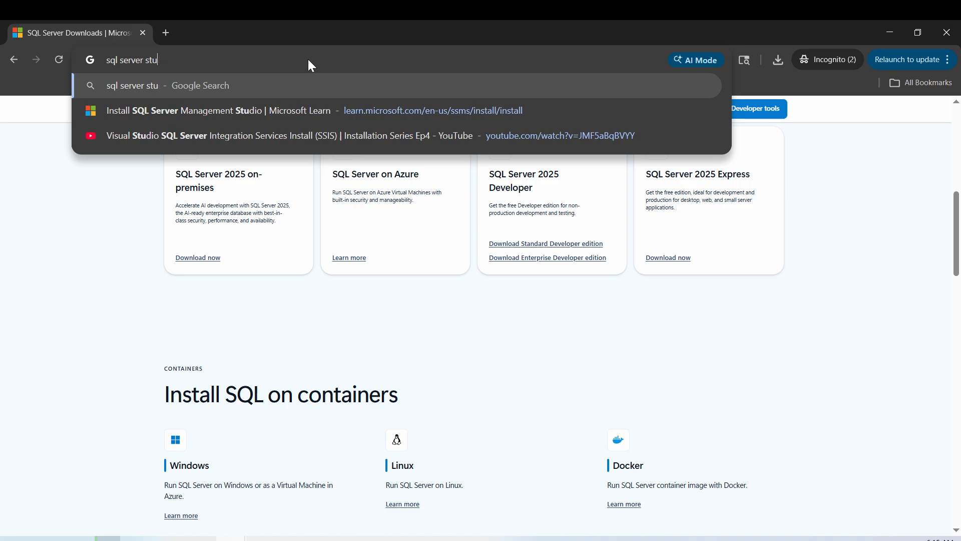
text(ma)
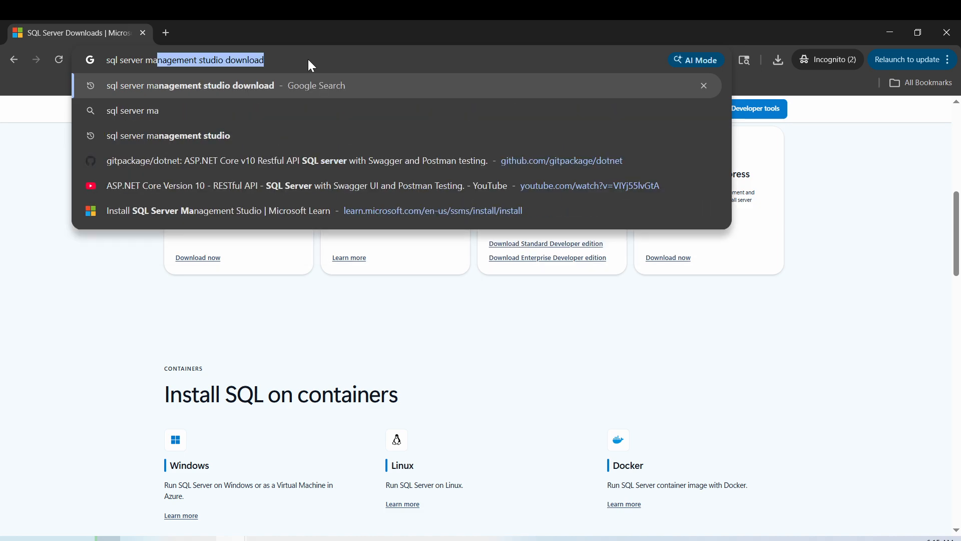
key(Return)
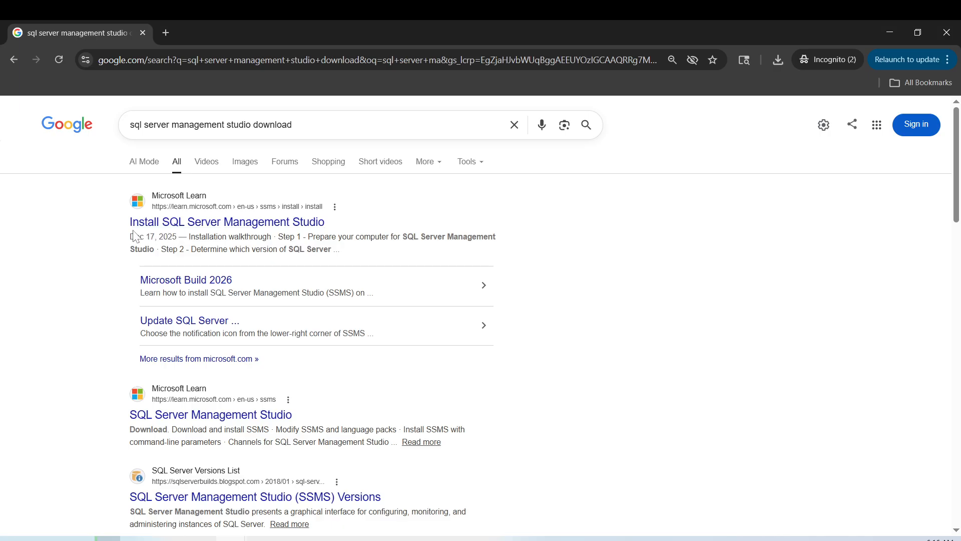
Open the Microsoft Learn article on installing SQL Server Management Studio and look through its installation information
click(200, 224)
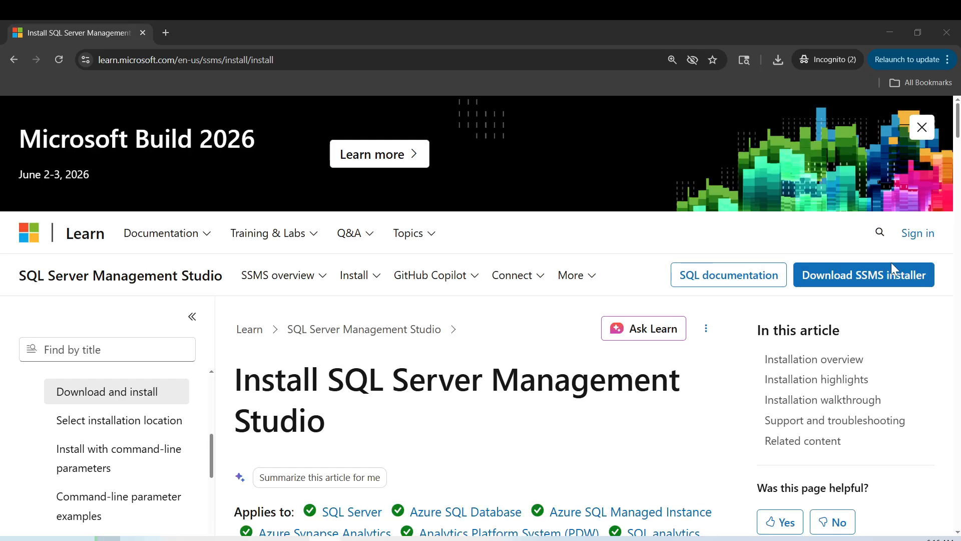
scroll(643, 267, down, 2)
scroll(646, 266, down, 3)
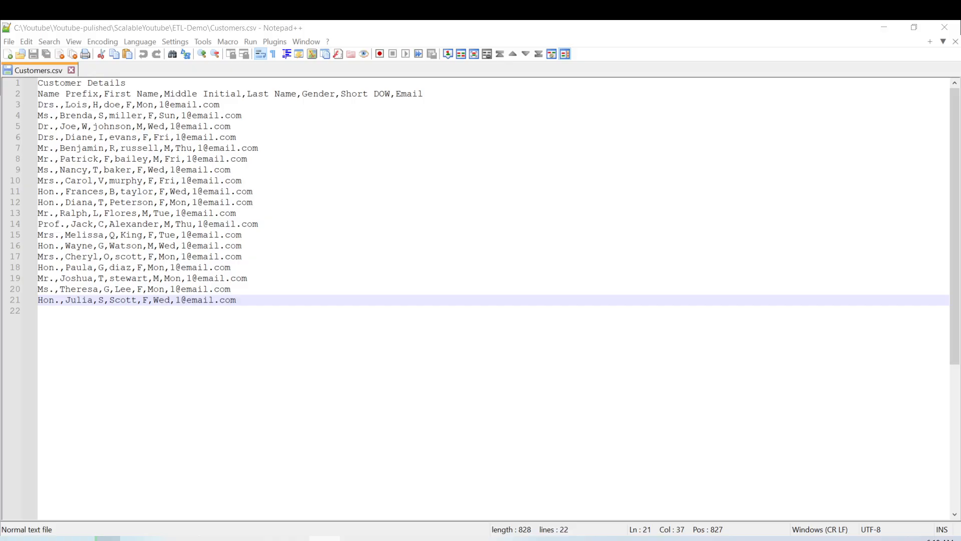
Examine the full contents and the customer records in Customers.csv
drag(236, 300, 43, 83)
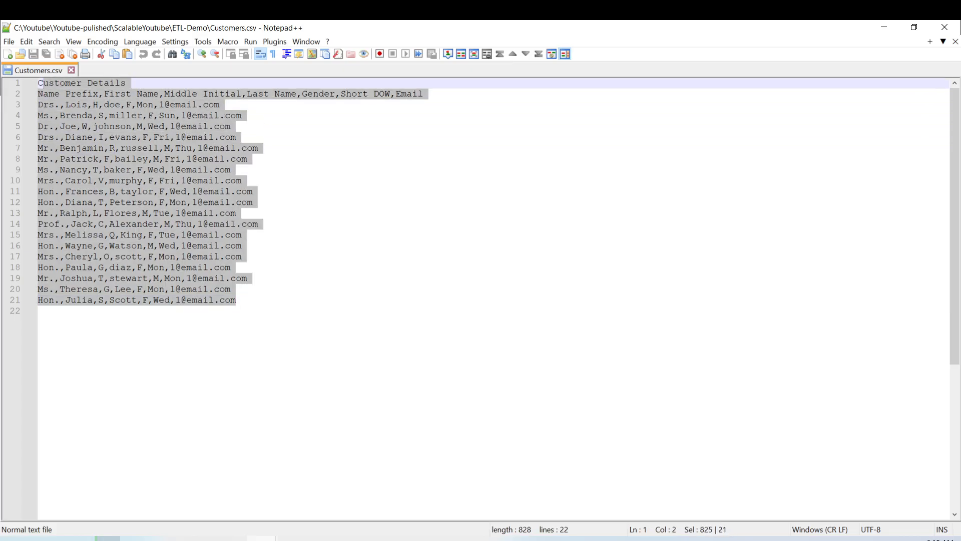
click(39, 311)
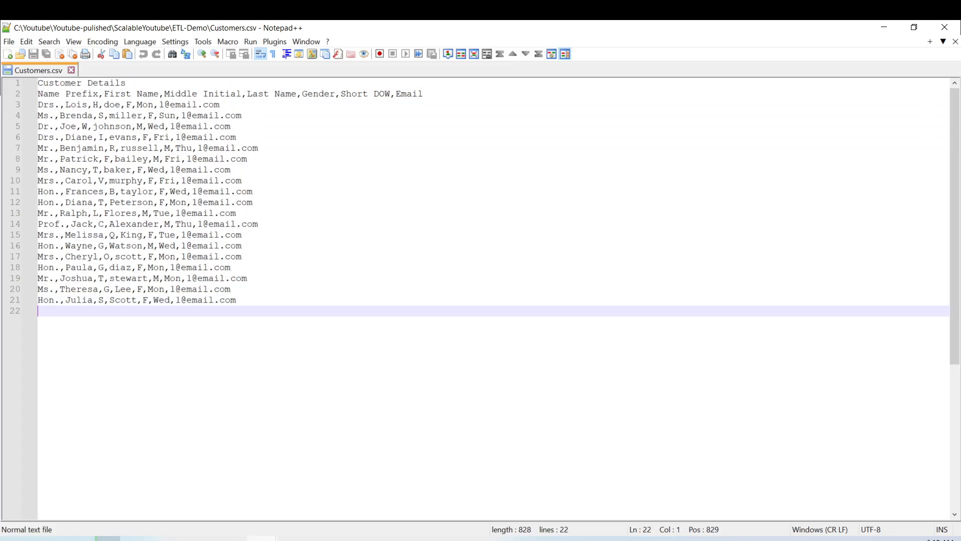
drag(237, 299, 38, 104)
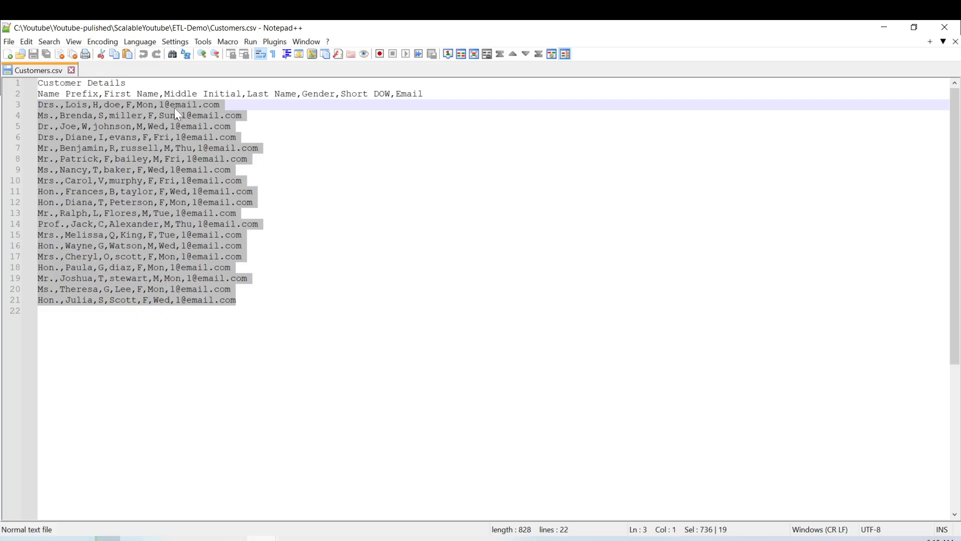
Examine the column names in the header row of Customers.csv and the "Customer Details" title line above it
drag(426, 94, 33, 98)
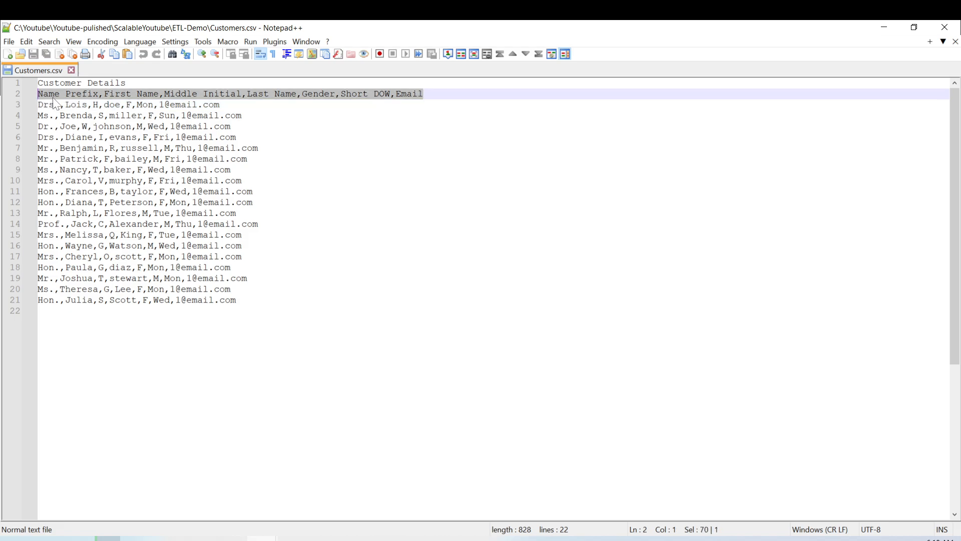
click(104, 95)
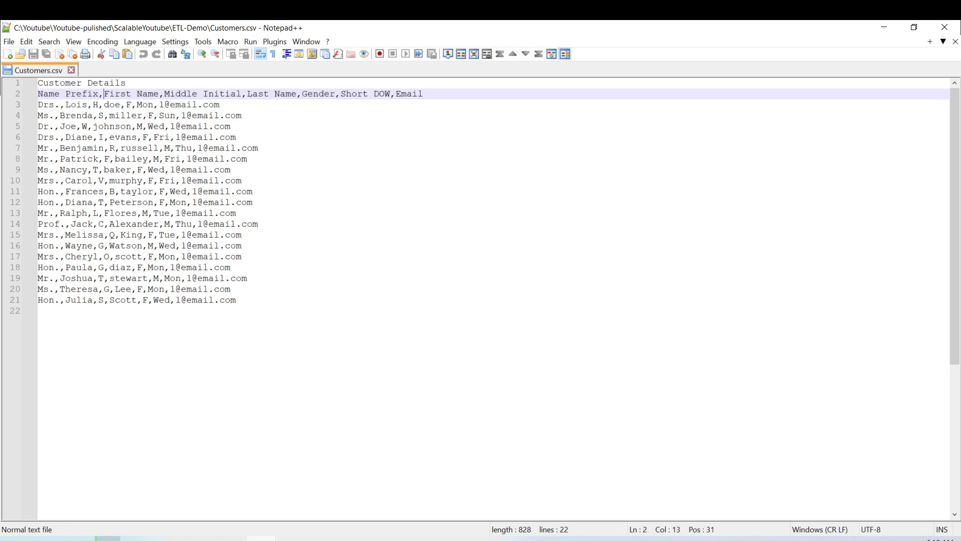
drag(109, 94, 269, 94)
click(313, 94)
drag(346, 94, 418, 94)
click(126, 83)
drag(126, 83, 38, 83)
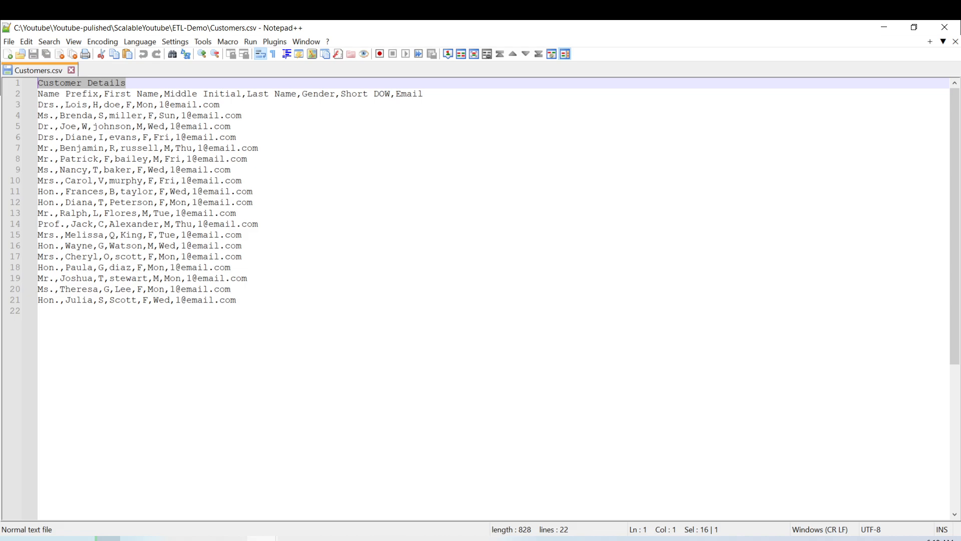
Switch to SQL Server Management Studio, widen Object Explorer and connect to the sqlexpress Database Engine with Windows Authentication
key(alt+Tab)
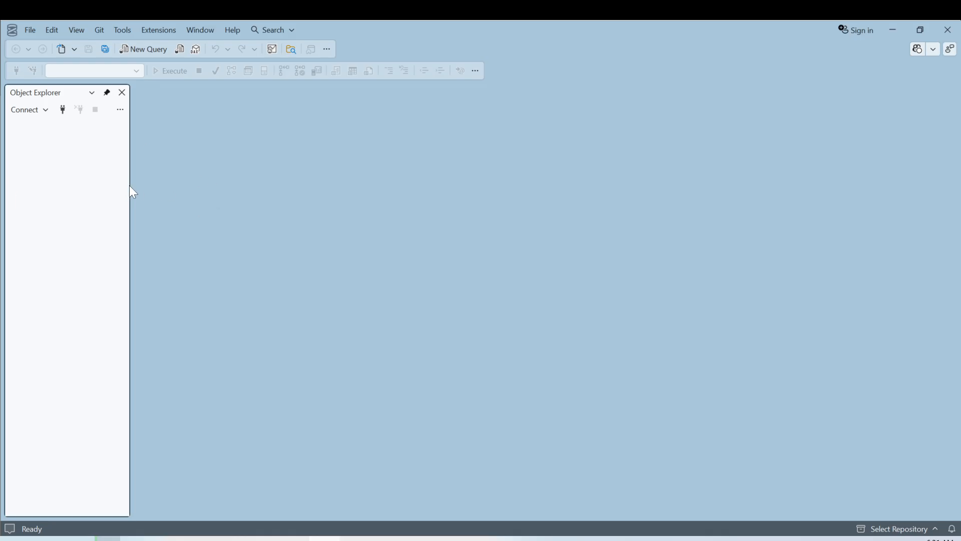
drag(130, 186, 166, 193)
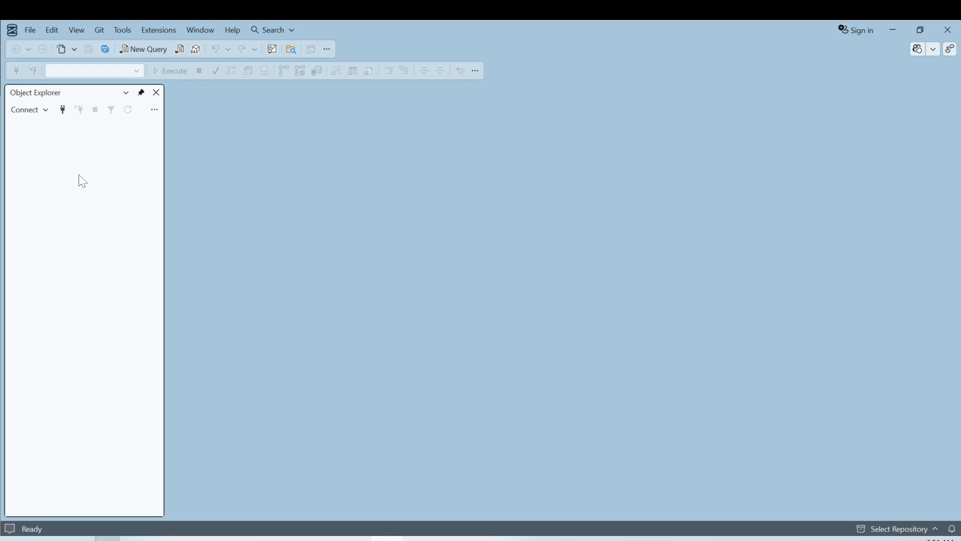
click(28, 115)
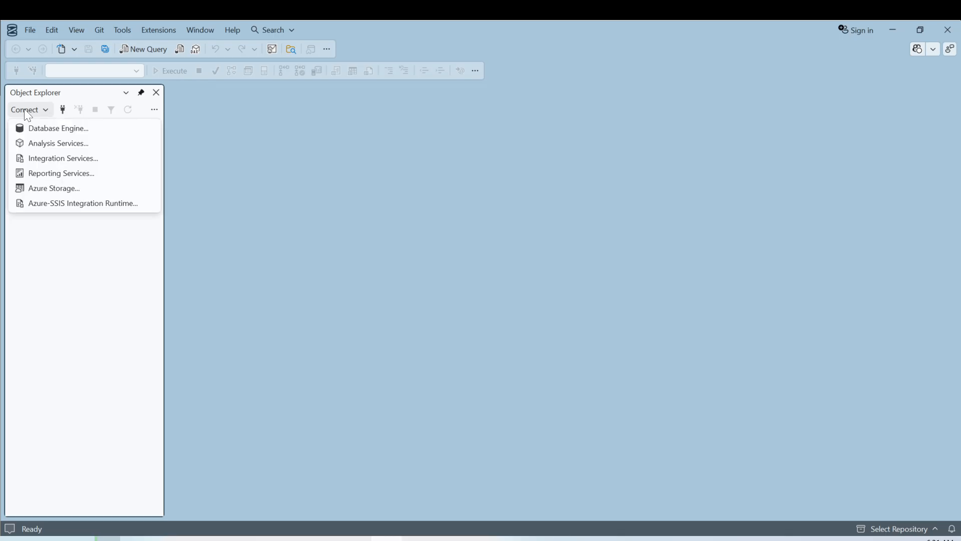
click(35, 129)
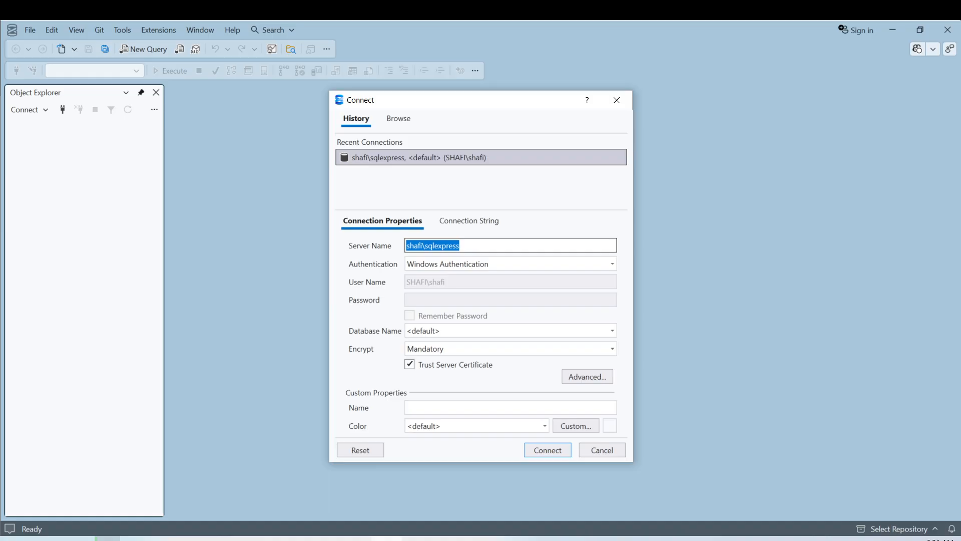
click(461, 245)
drag(461, 245, 401, 246)
click(551, 452)
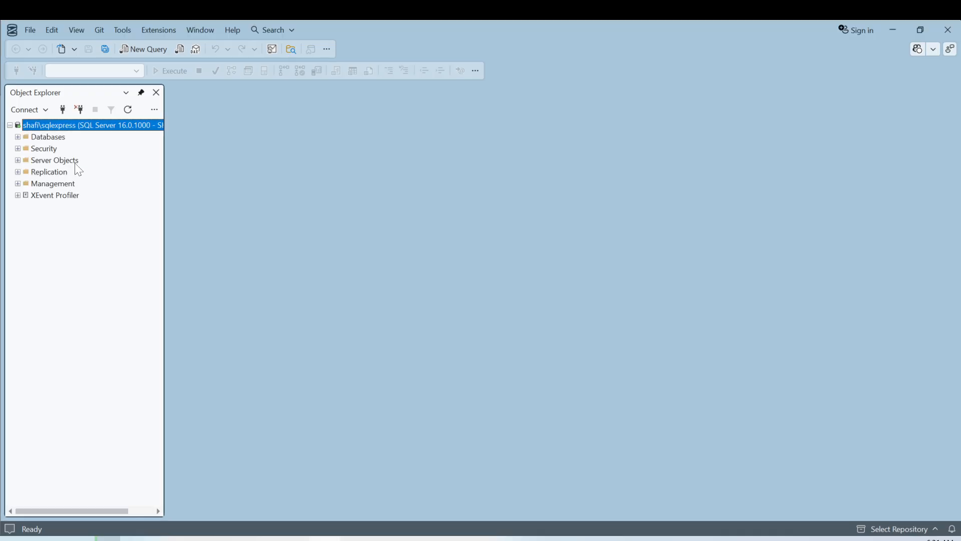
Expand the server's Databases folder and run CREATE DATABASE Customers; in a new query
double_click(30, 139)
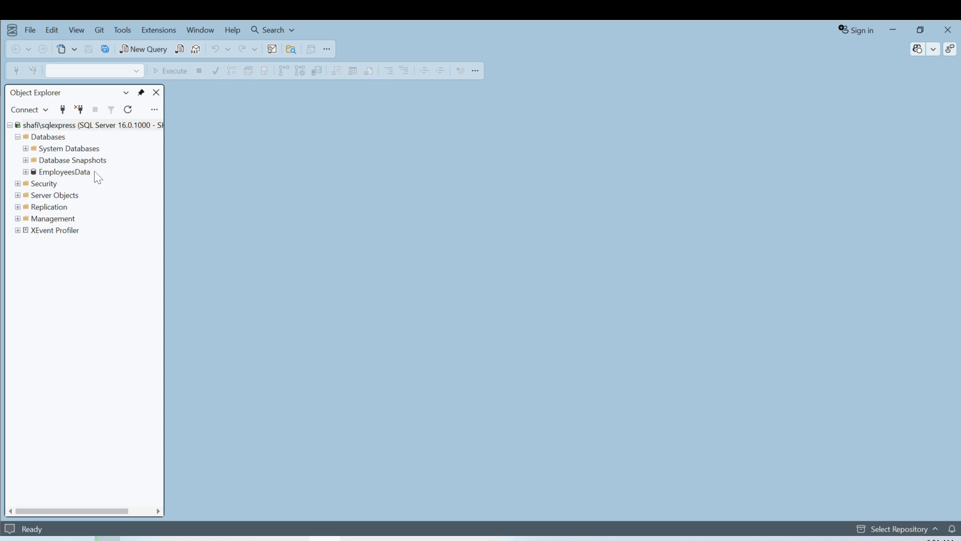
click(57, 138)
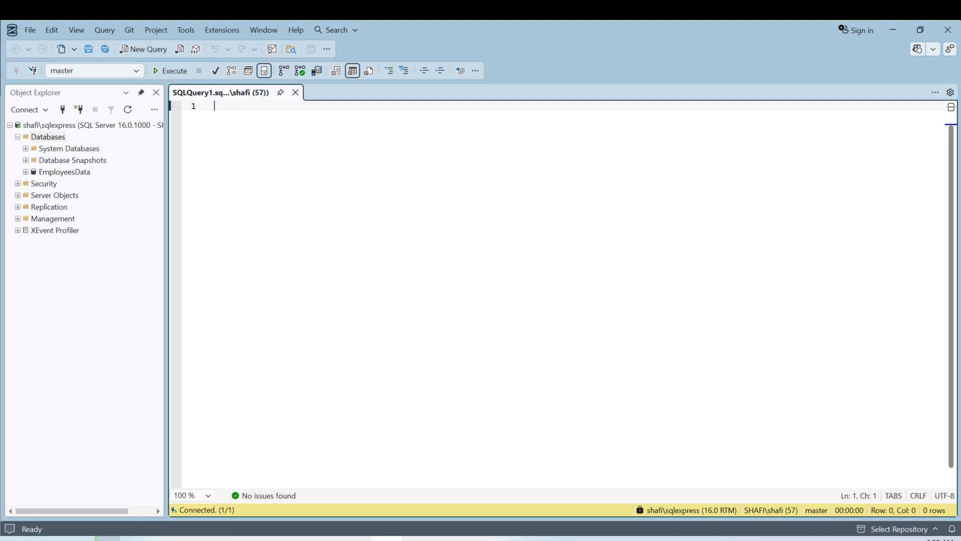
text(CREATE DA)
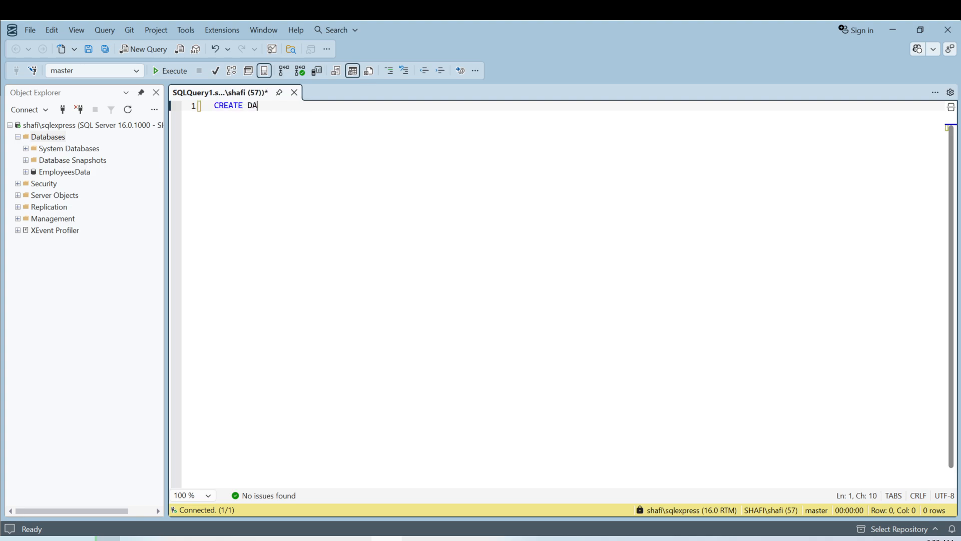
text(TABASE Customers;)
click(184, 74)
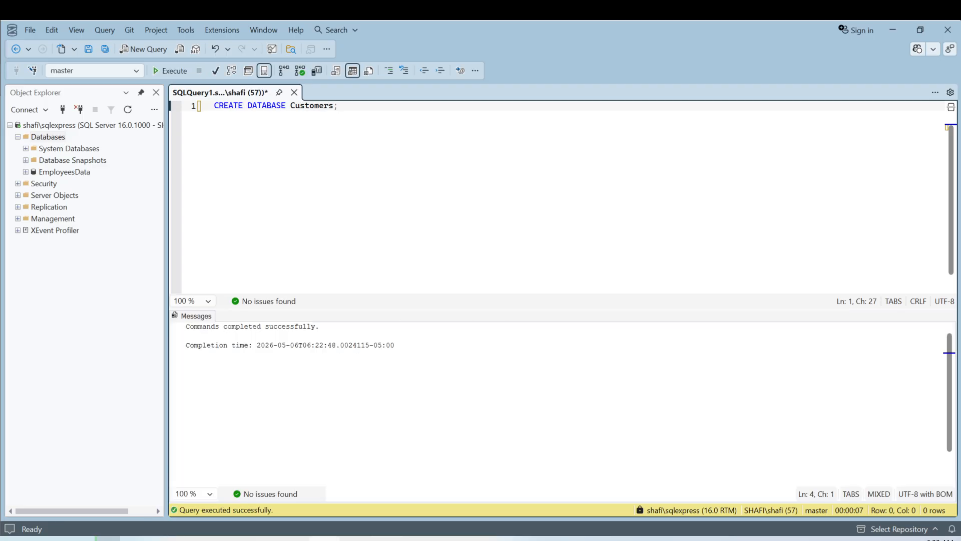
Refresh the Databases folder in Object Explorer
click(35, 136)
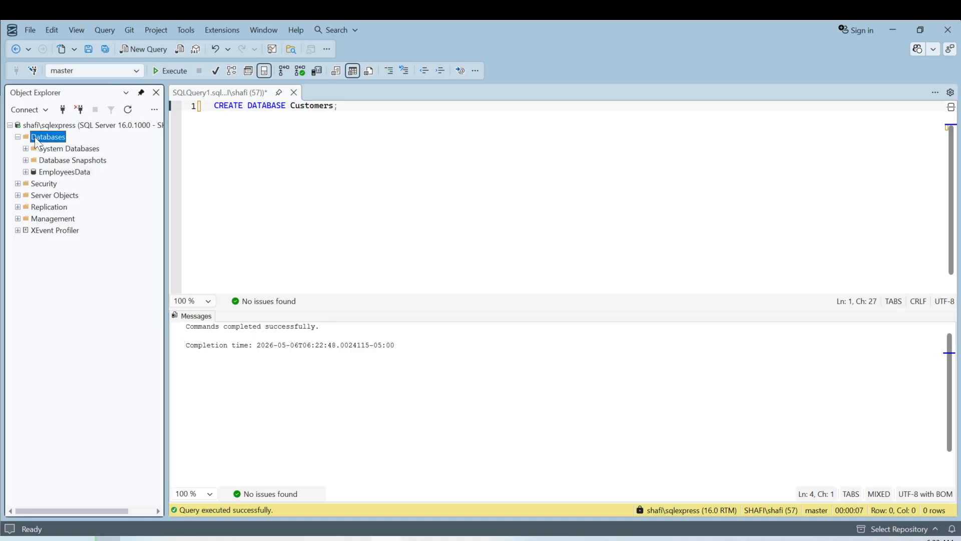
right_click(37, 141)
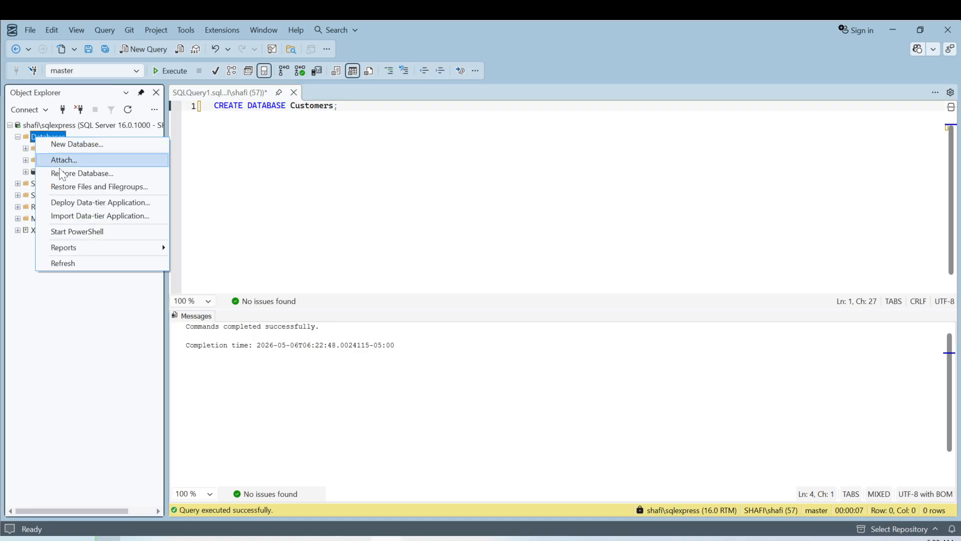
click(70, 264)
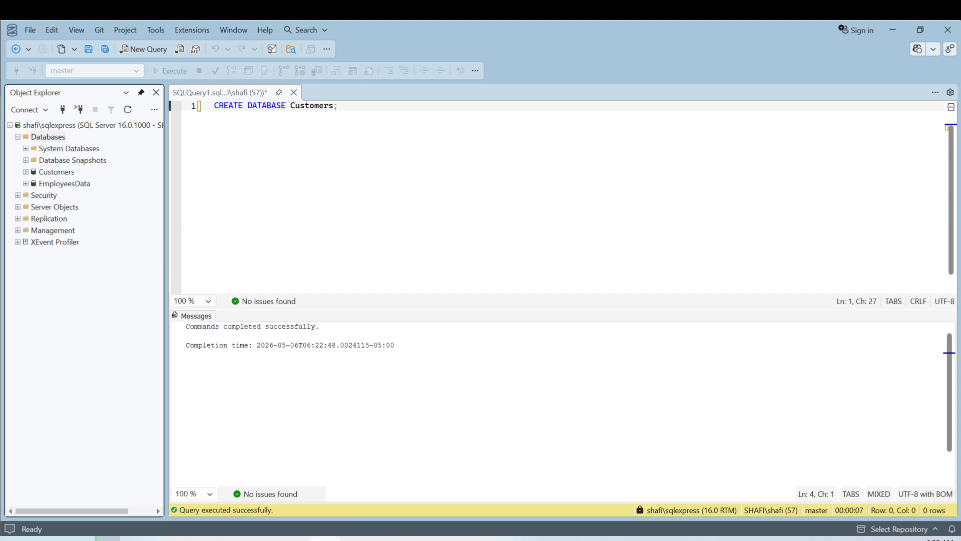
Open a new query on the Customers database and check the "Customer Details" title line of Customers.csv in Notepad++
click(68, 173)
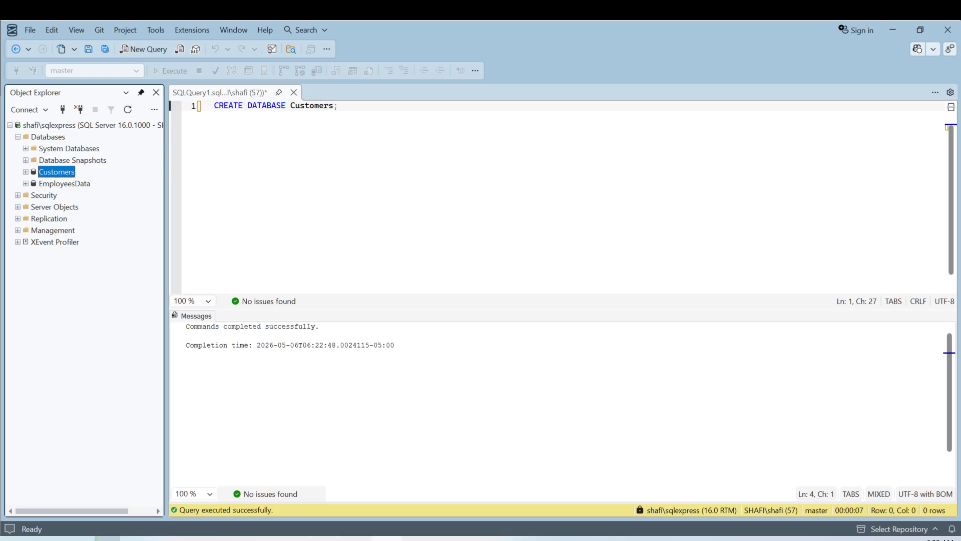
click(142, 50)
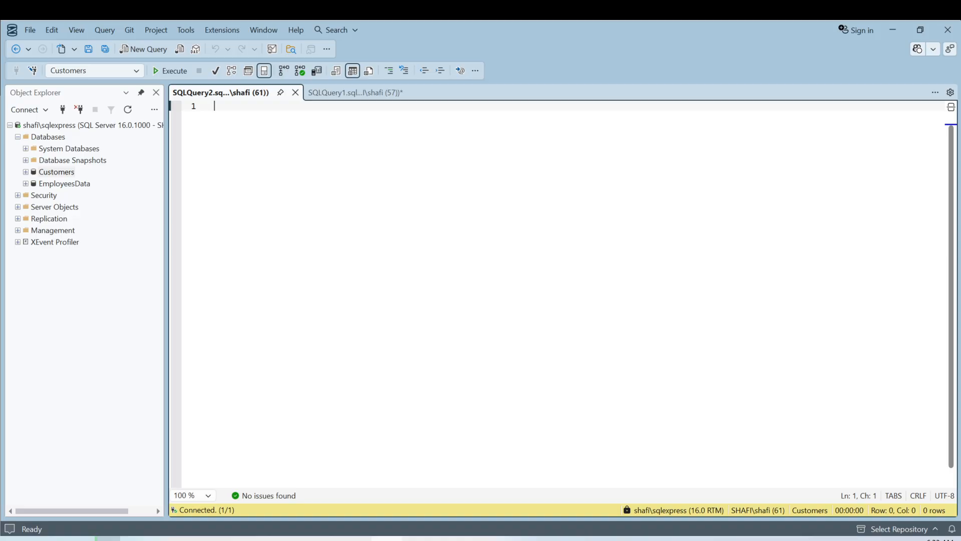
key(alt+Tab)
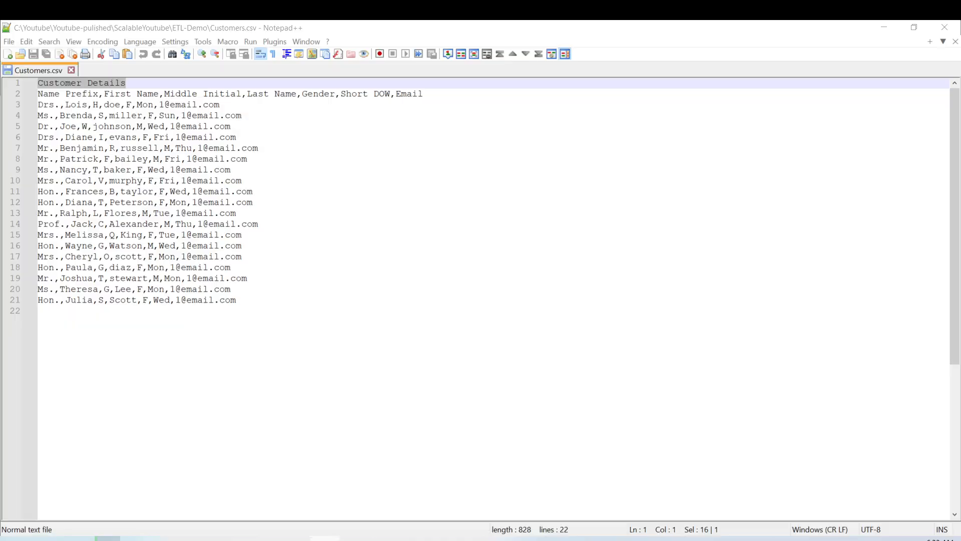
click(125, 85)
key(ctrl+shift+Left)
key(ctrl+shift+Left)
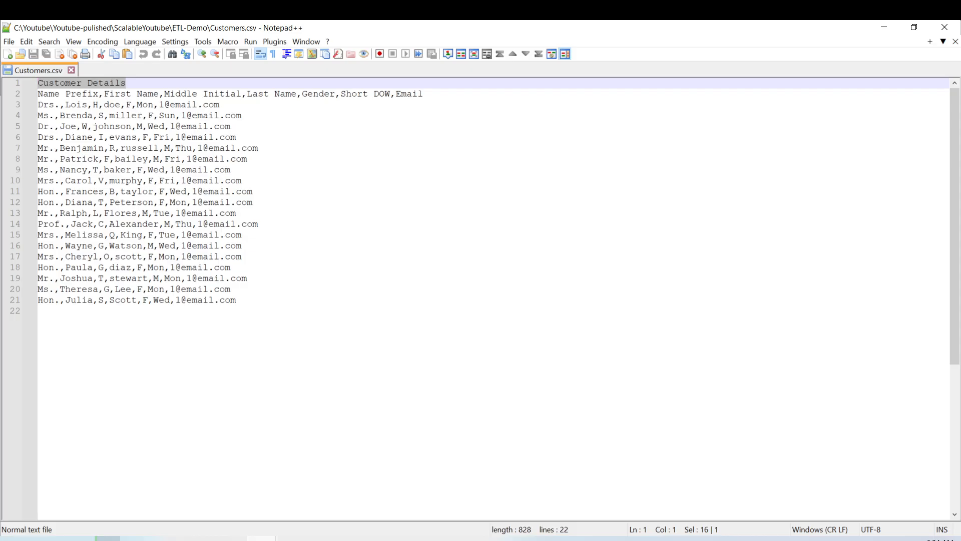
Switch back to SQL Server Management Studio and enter USE Customers; as the first line of the new query
key(alt+Tab)
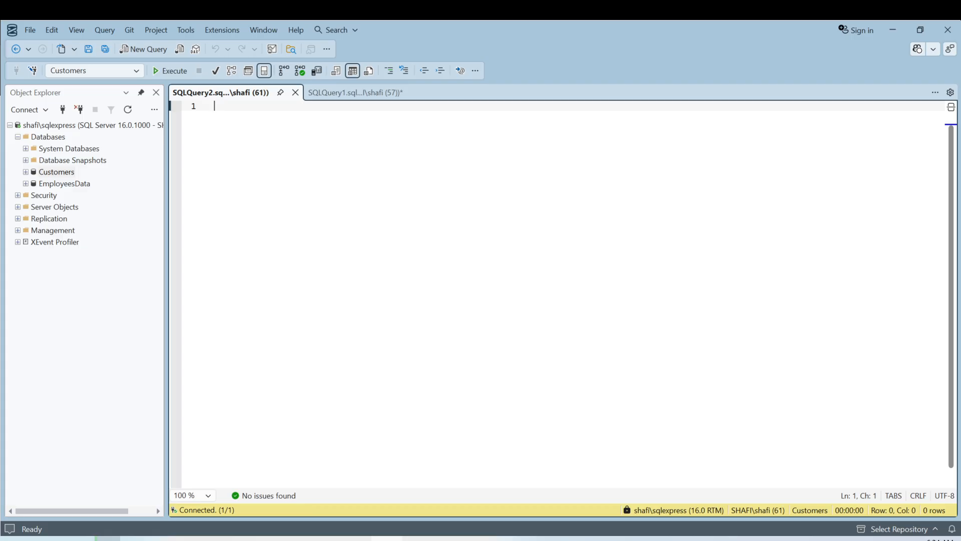
text(USE cUST;)
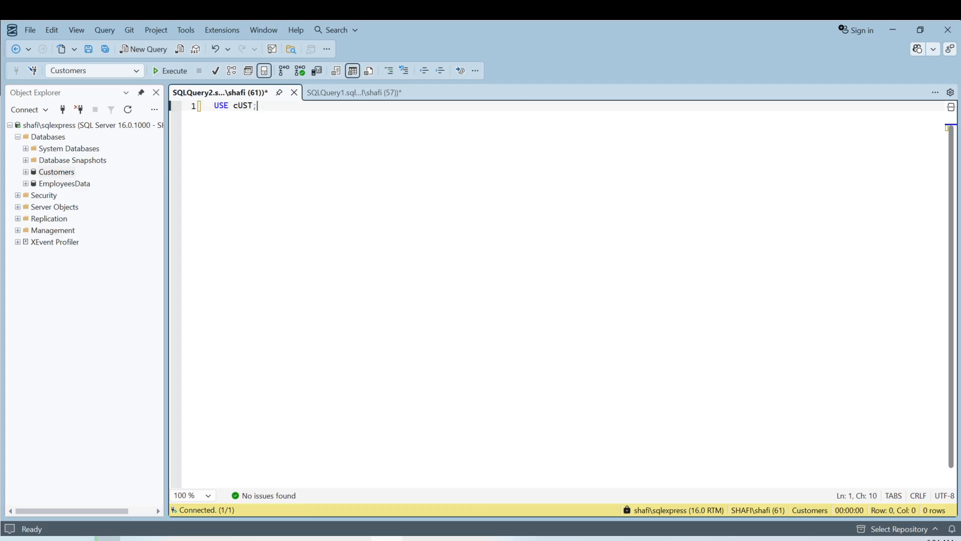
key(BackSpace)
key(BackSpace)
key(BackSpace)
key(BackSpace)
key(BackSpace)
text(Customers;)
key(Return)
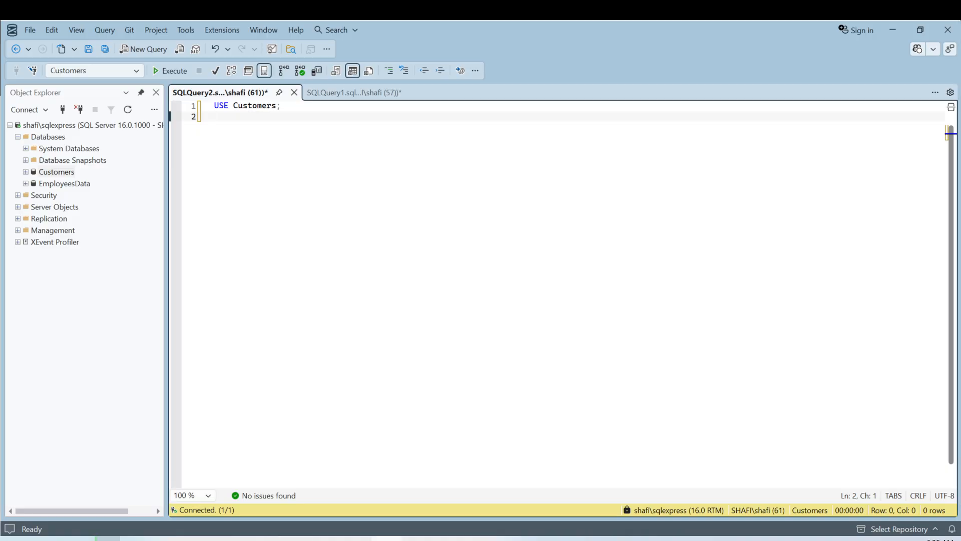
Add an empty CREATE TABLE customer_details( ); statement below the USE line, with a blank line between its parentheses
text(CREATE )
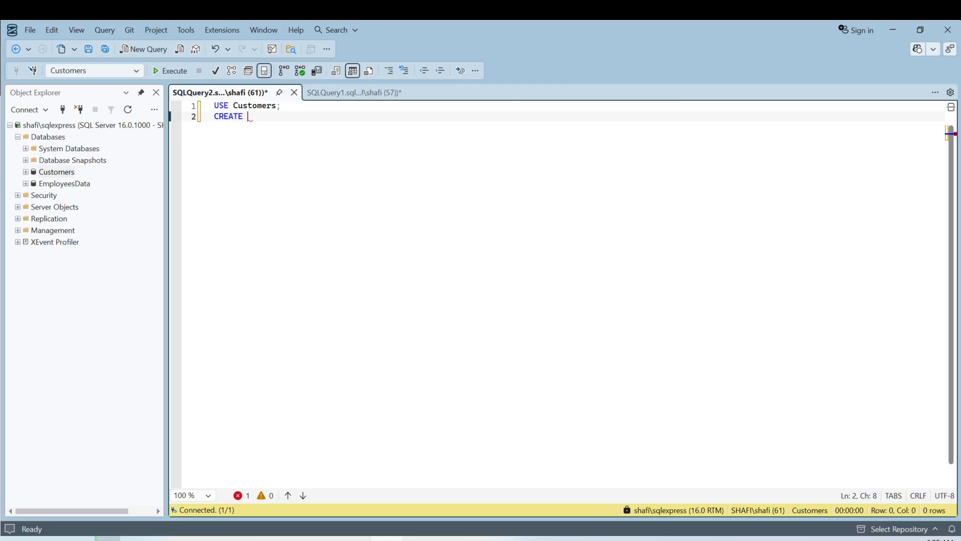
text(TABLE customer)
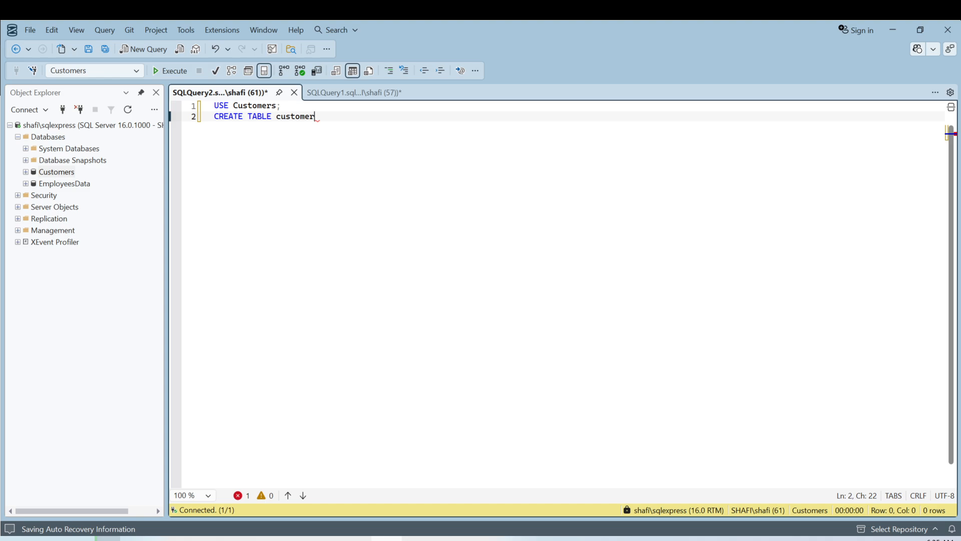
text(_details)
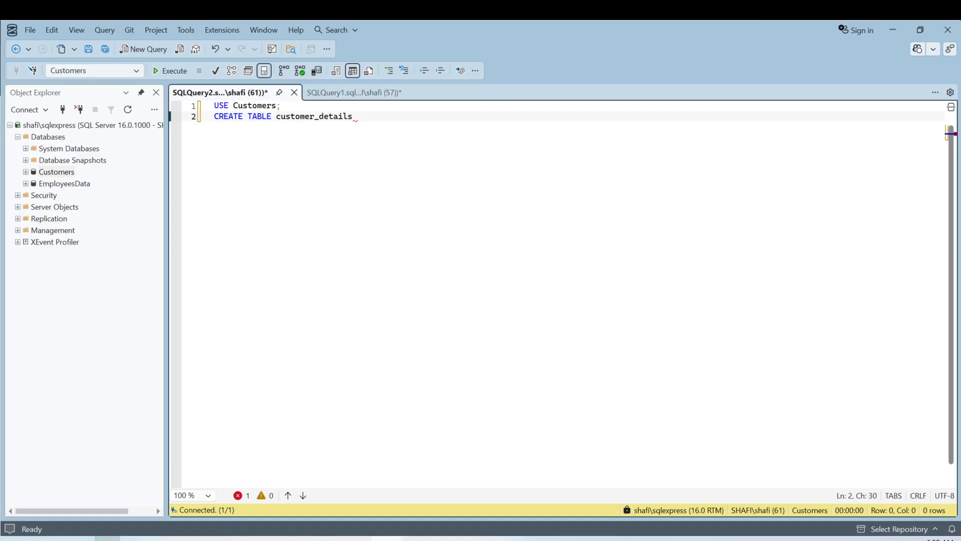
text(()
key(Return)
key(Return)
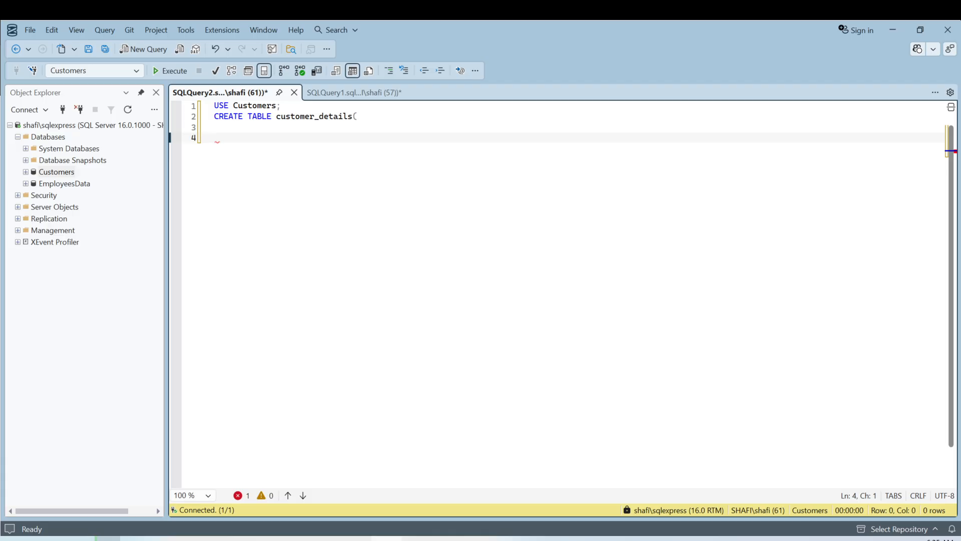
text();)
key(Up)
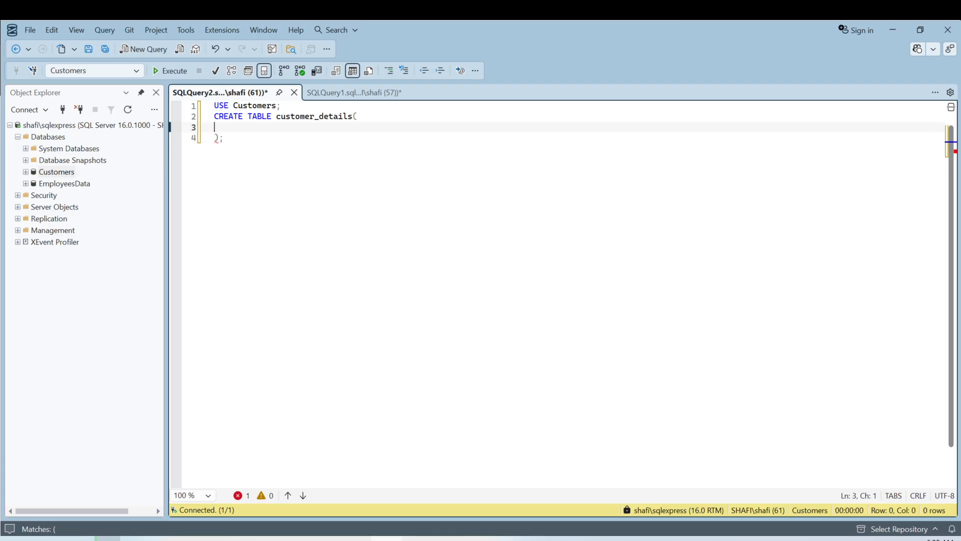
Enter the first column definition, customer_id UNIQUEIDENTIFIER PRIMARY KEY DERAULT NEWID(), in the customer_details table
key(Tab)
text(cust)
text(omer_)
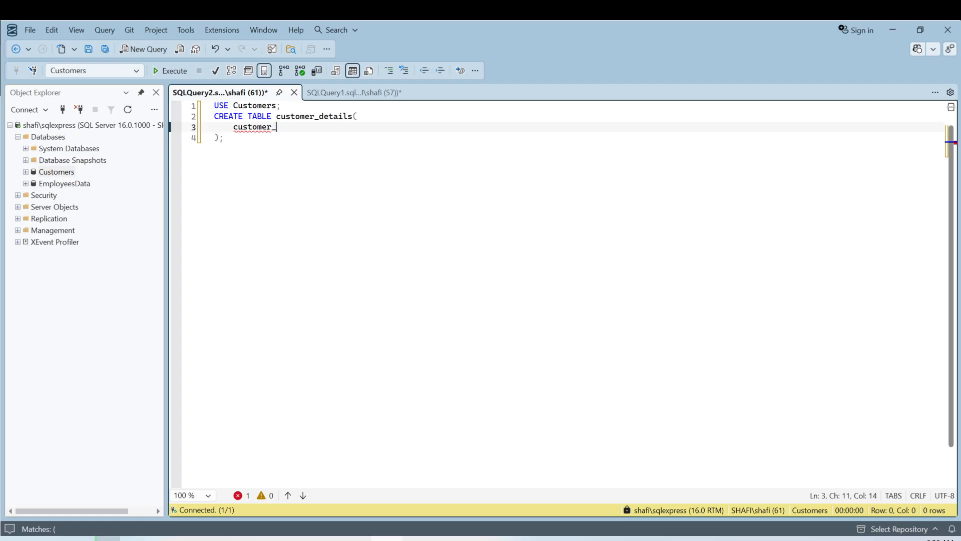
text(id UNIQUEIDENTIFIER)
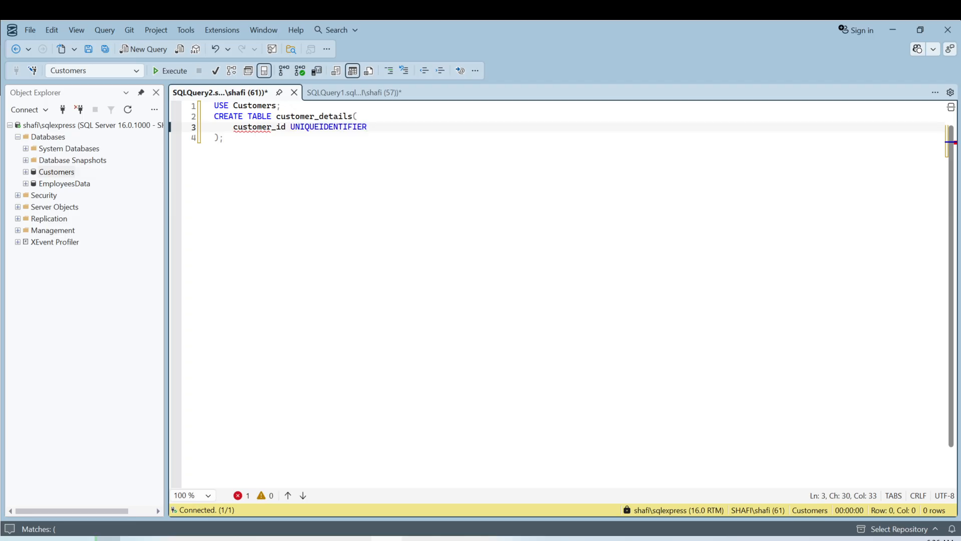
text( PRIMAR)
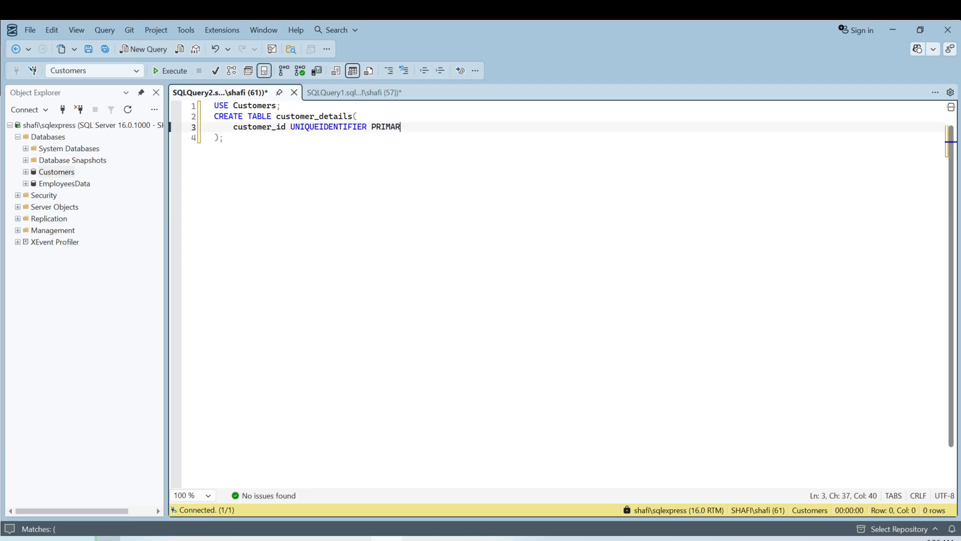
text(Y KEY)
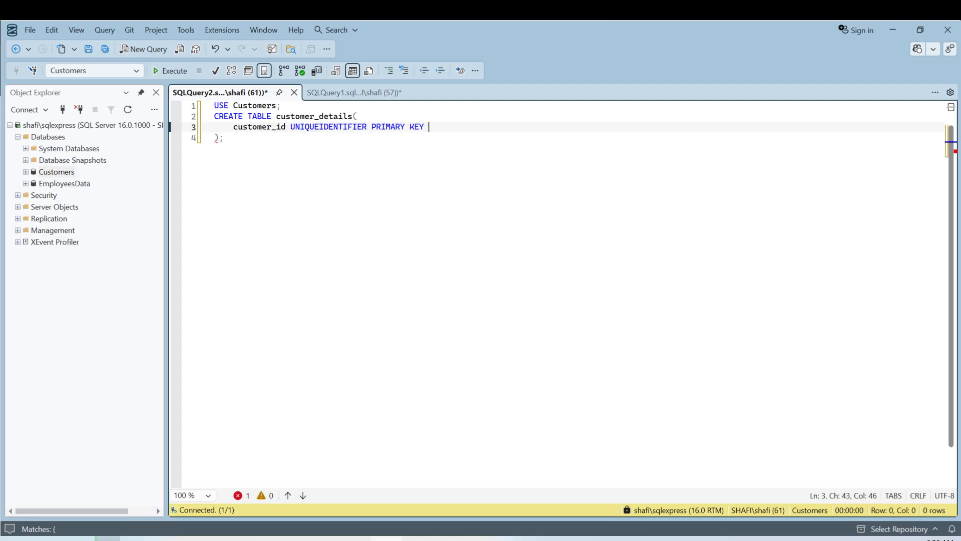
text( DERAULT NEWID()
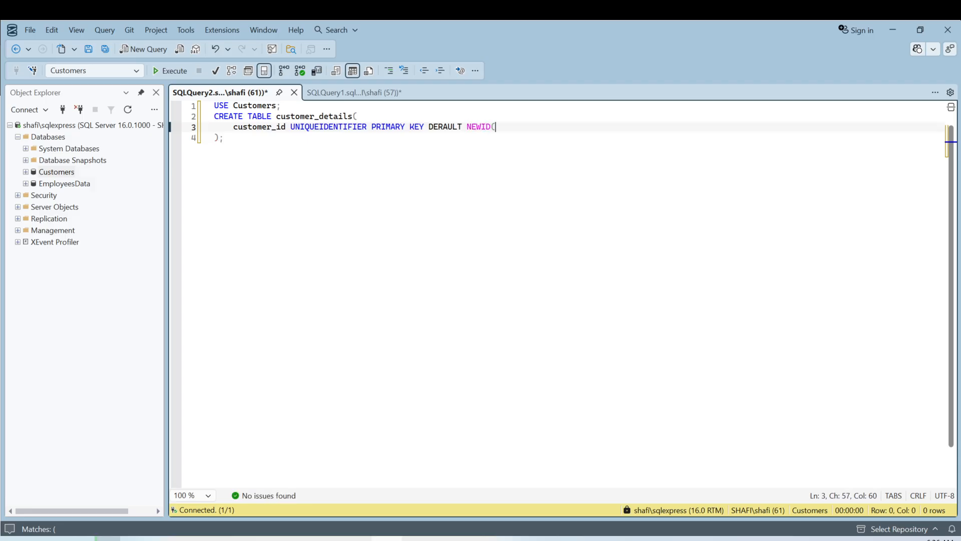
text(),)
key(Return)
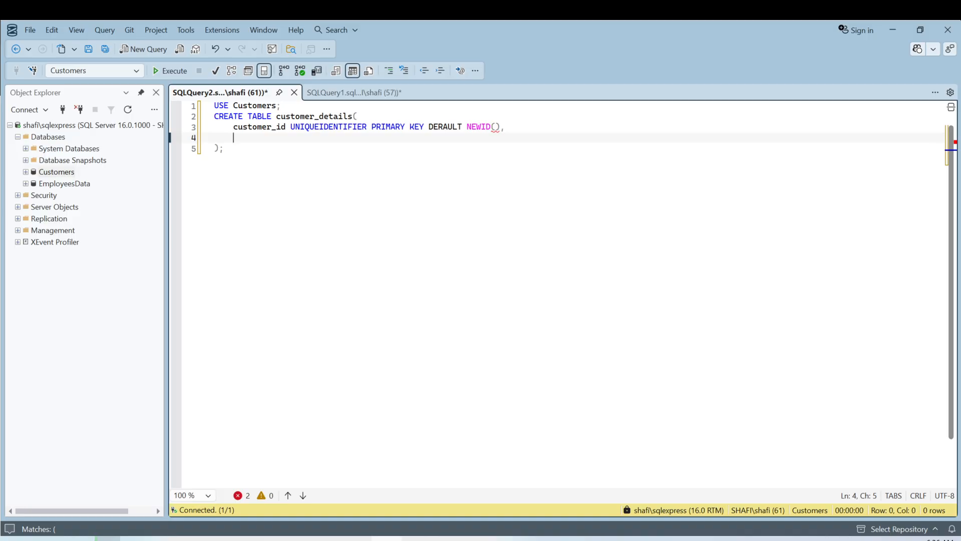
Add the column definition firt_name VARCHAR(50) NOT NULL; below the customer_id column
text(fisri)
key(BackSpace)
key(BackSpace)
key(BackSpace)
text(rt_name )
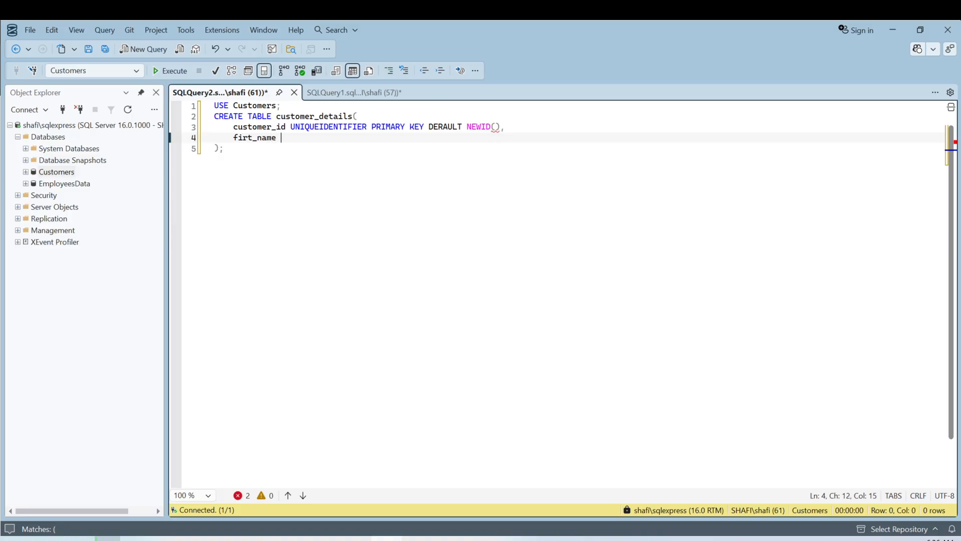
text(VARCHAR(50) NOT NUL)
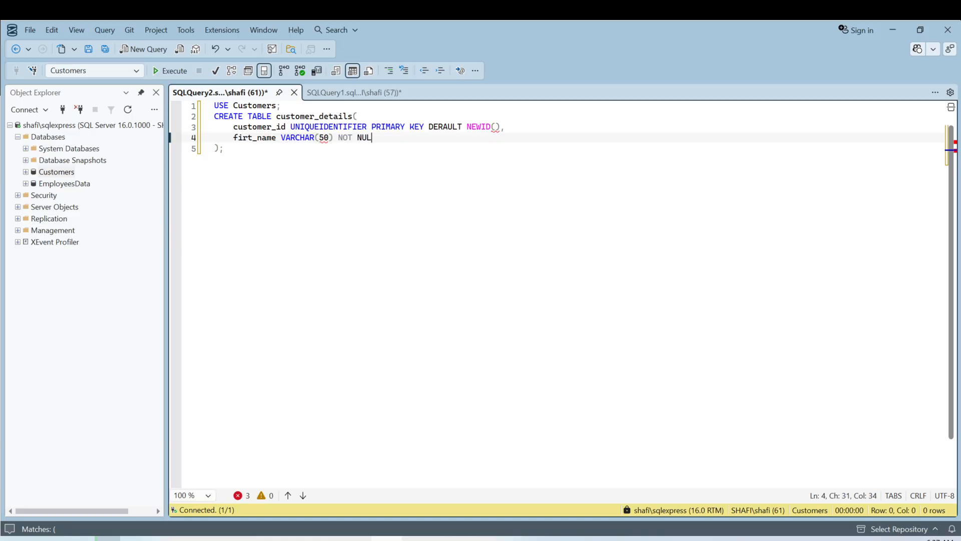
text(L;)
key(Return)
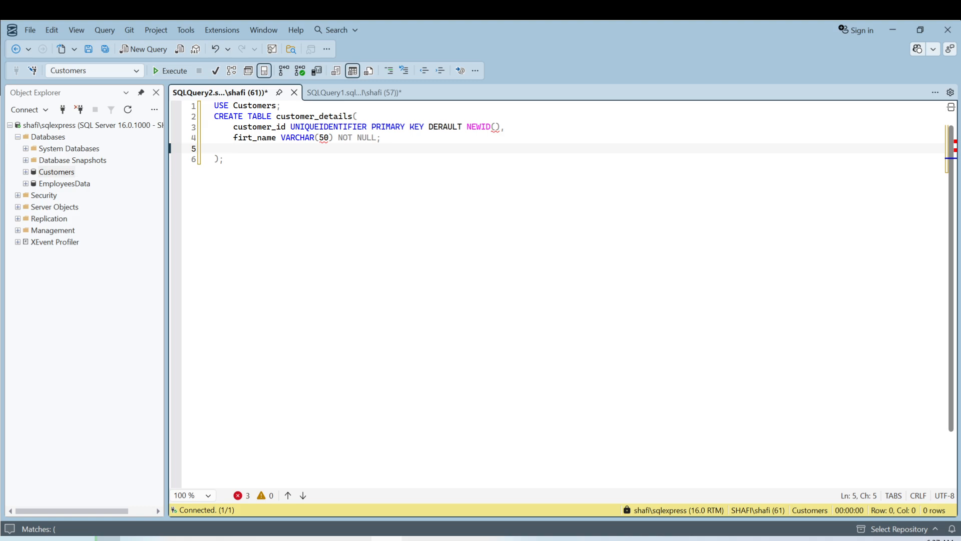
Add the column last_name VARCHAR(50) NOT NULL, and replace the semicolon ending the line above with a comma
text(last_name)
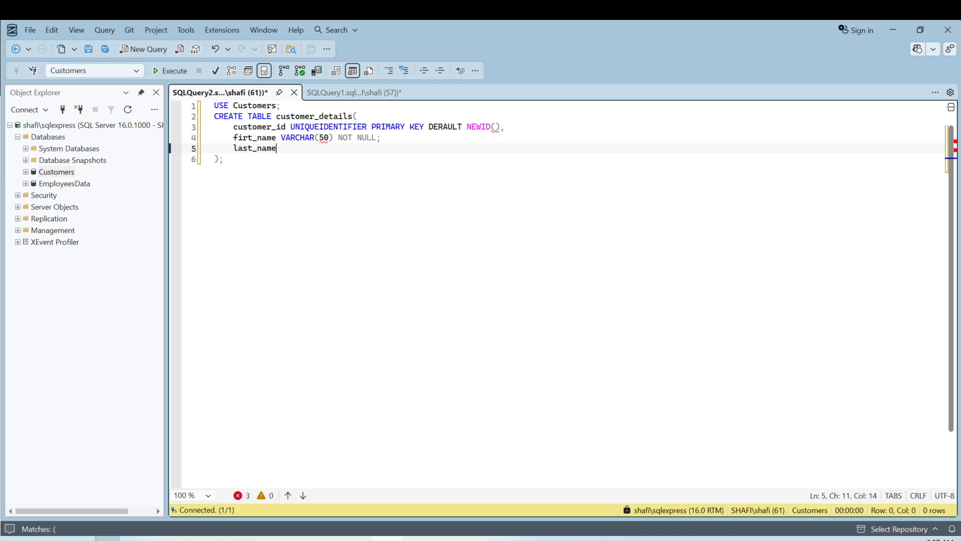
text( VARCHAR(50))
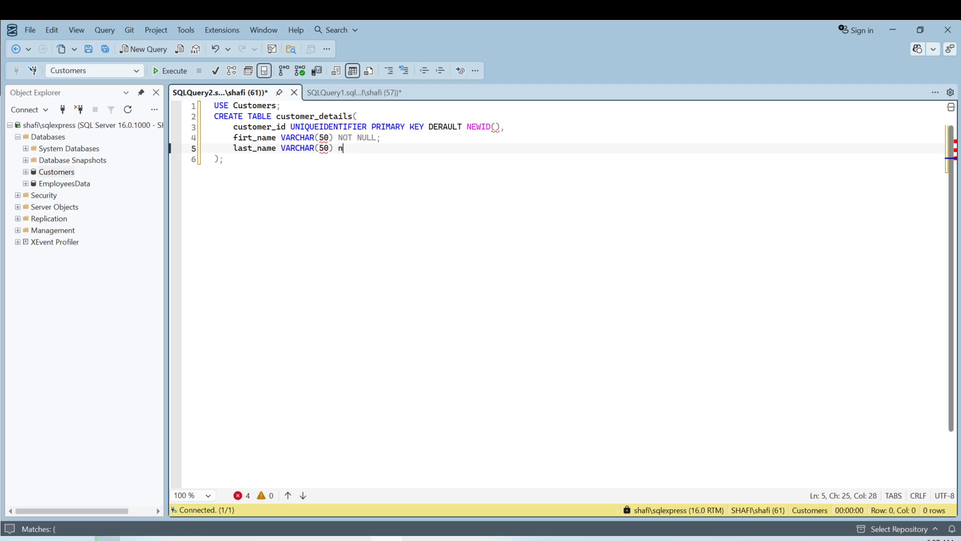
text( NOT NULL,)
key(Up)
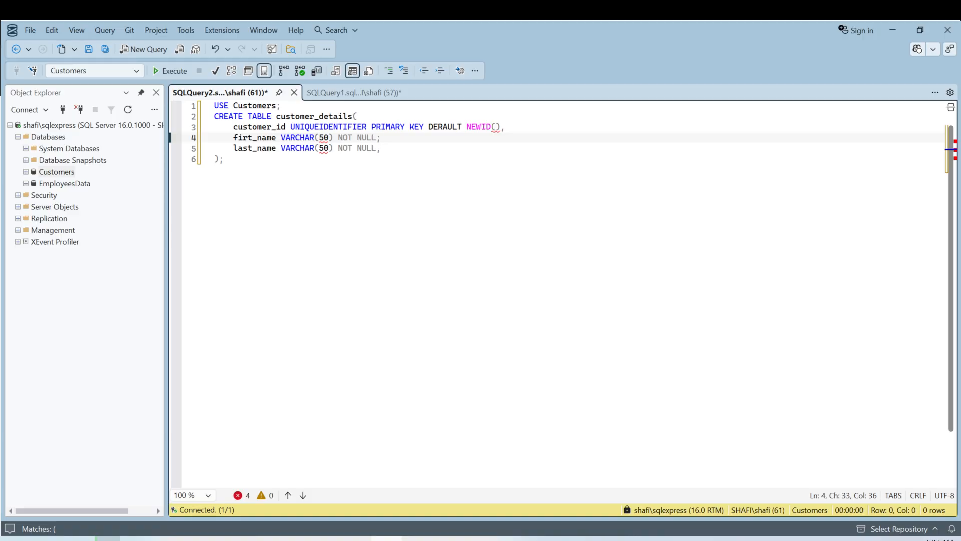
text(,)
key(Down)
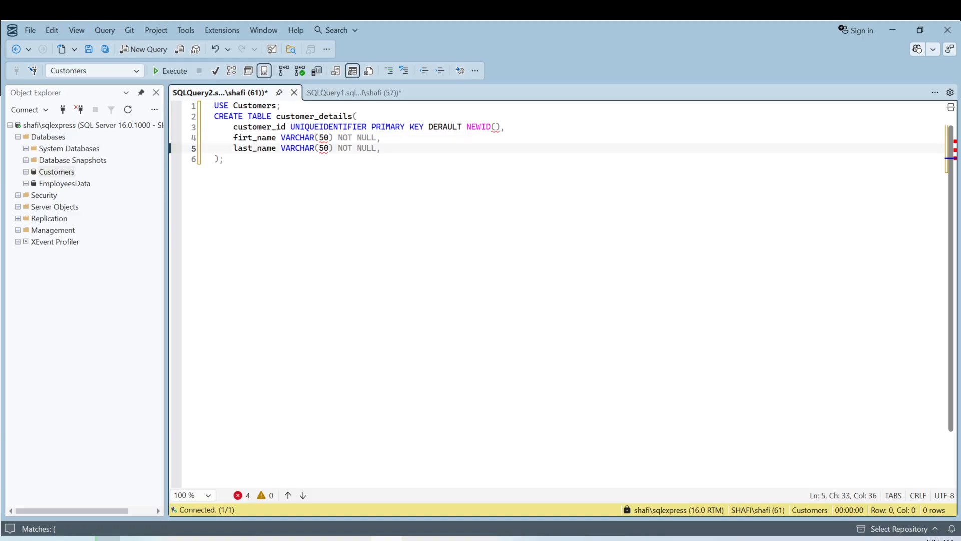
Add email VARCHAR(100) NOT NULL as the last column of the customer_details table definition
key(Return)
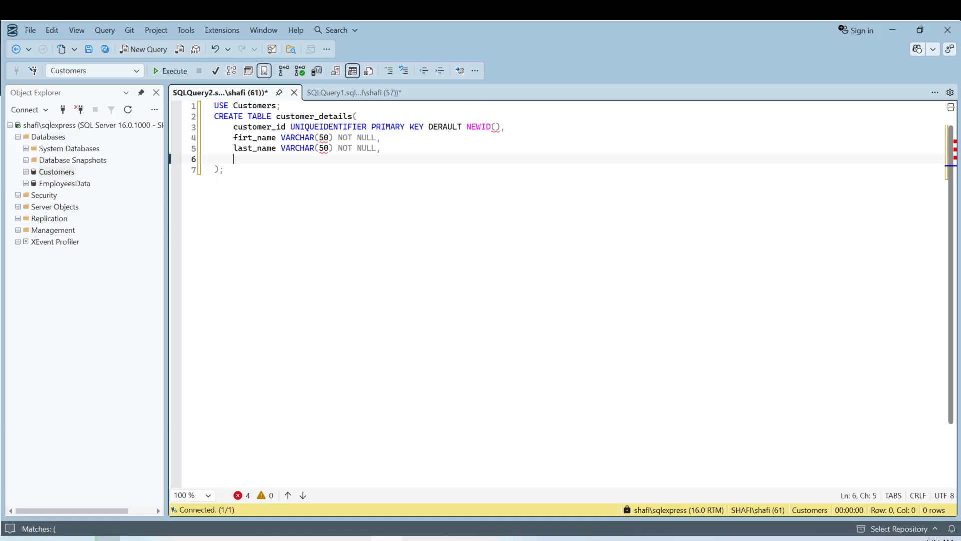
text(email VARCHAR)
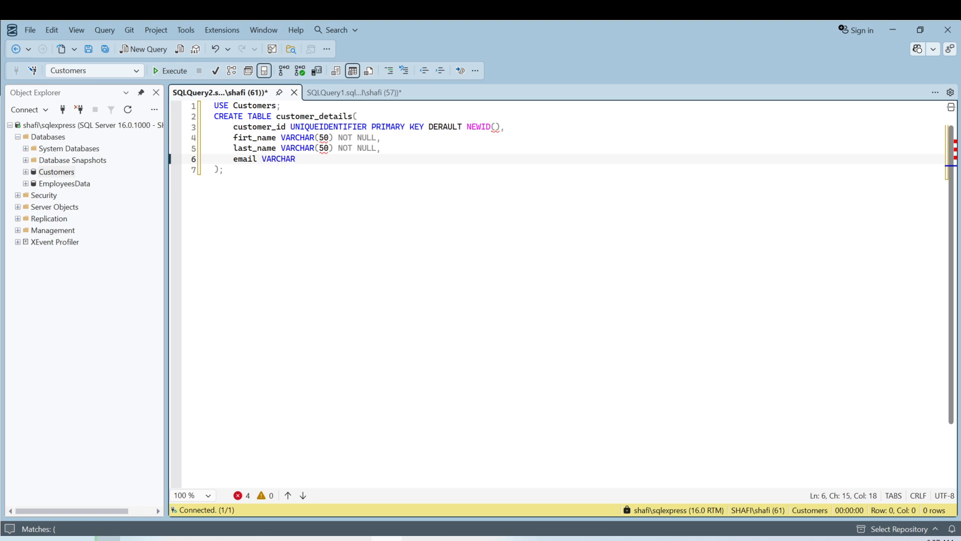
text((100) NOT NULL)
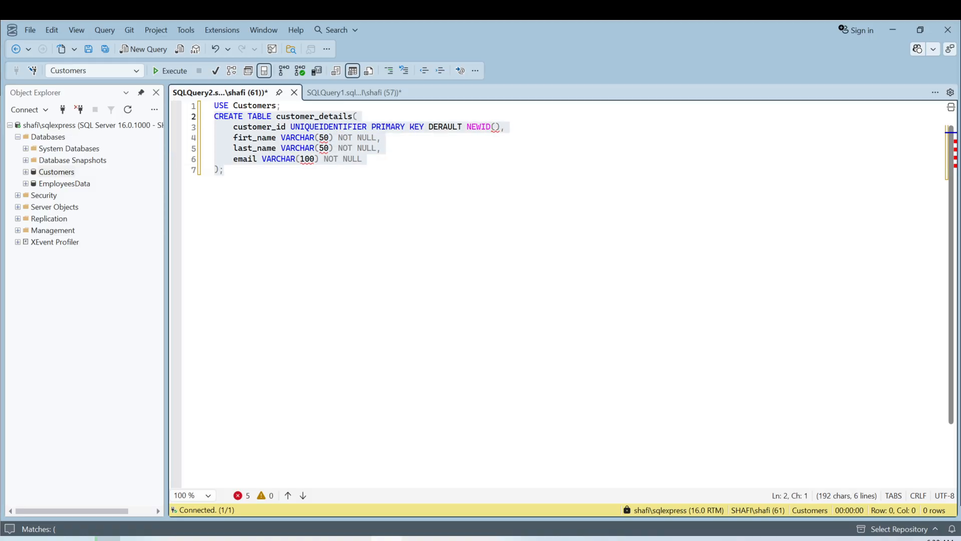
Correct DERAULT to DEFAULT and firt_name to first_name in the table definition, and execute the query
click(444, 129)
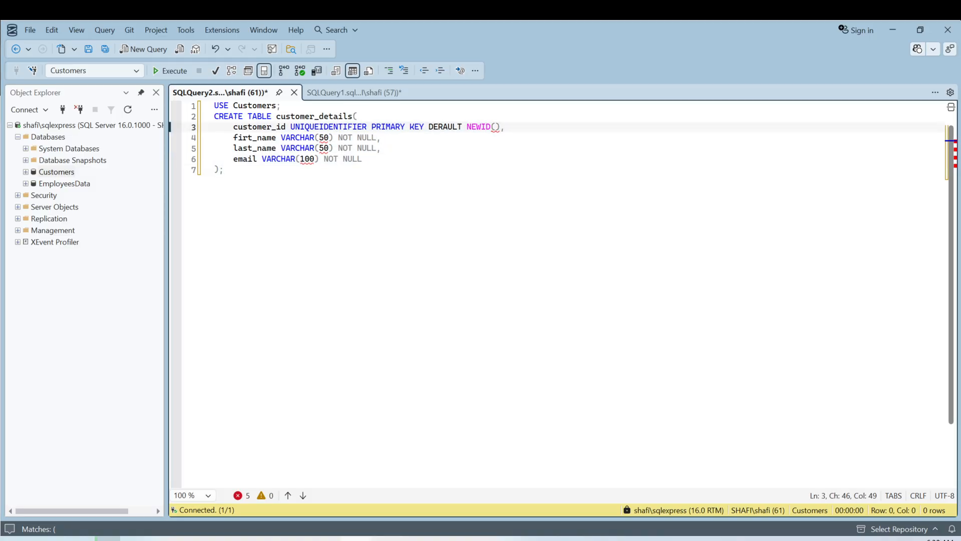
key(BackSpace)
text(F)
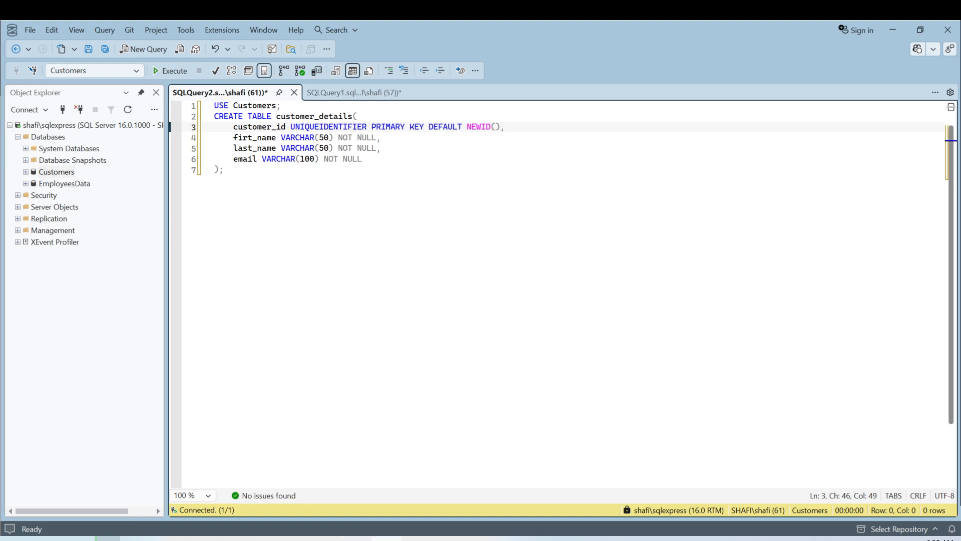
click(248, 138)
text(s)
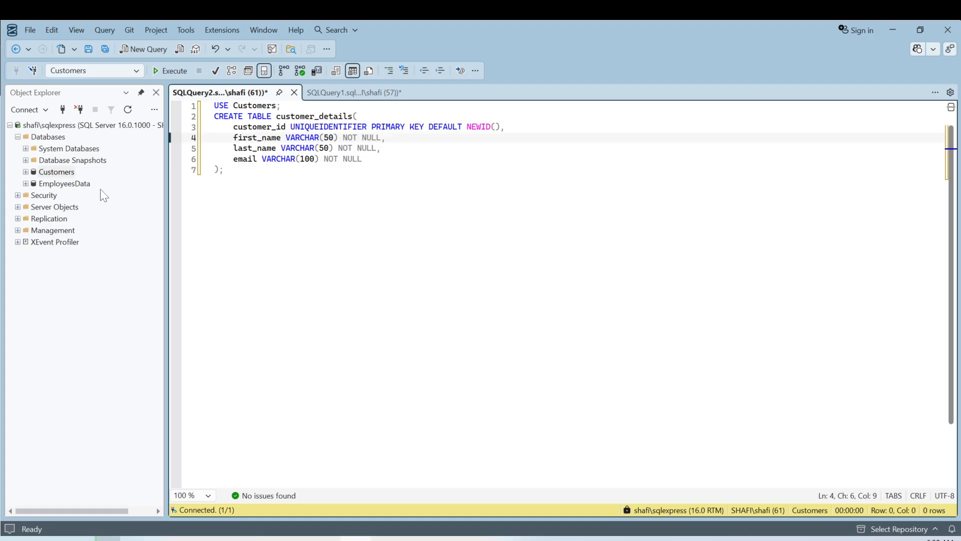
click(175, 71)
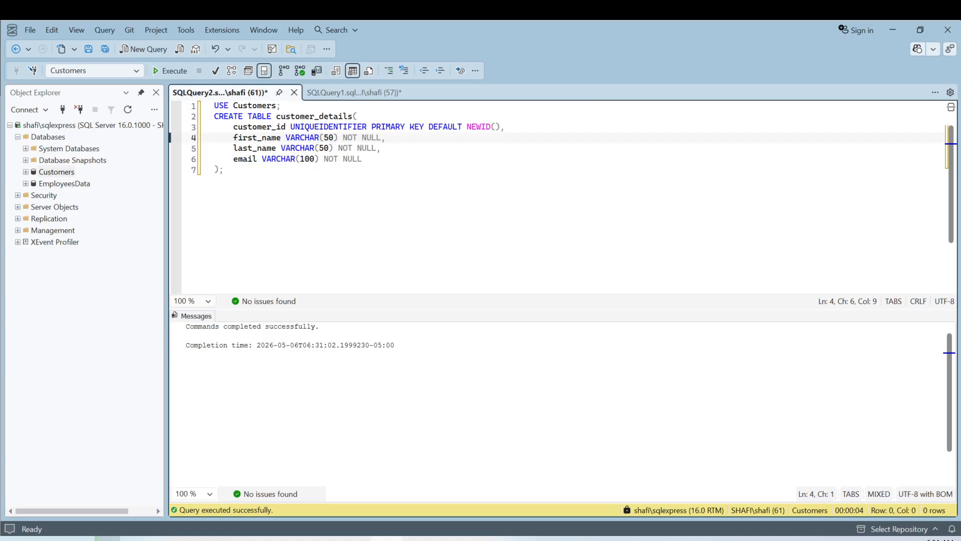
Delete the CREATE TABLE statement from the query, keeping USE Customers;, and add an empty line below it
drag(224, 170, 198, 121)
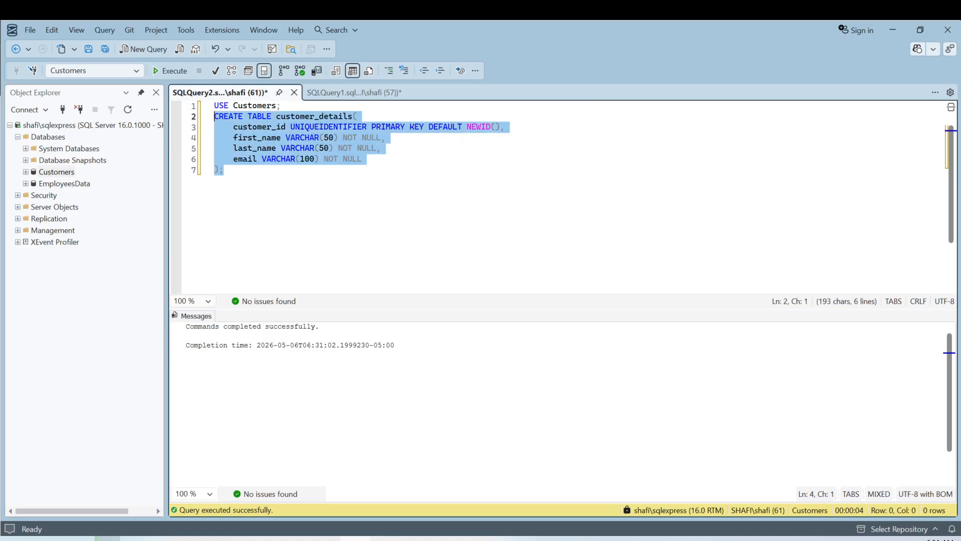
key(Delete)
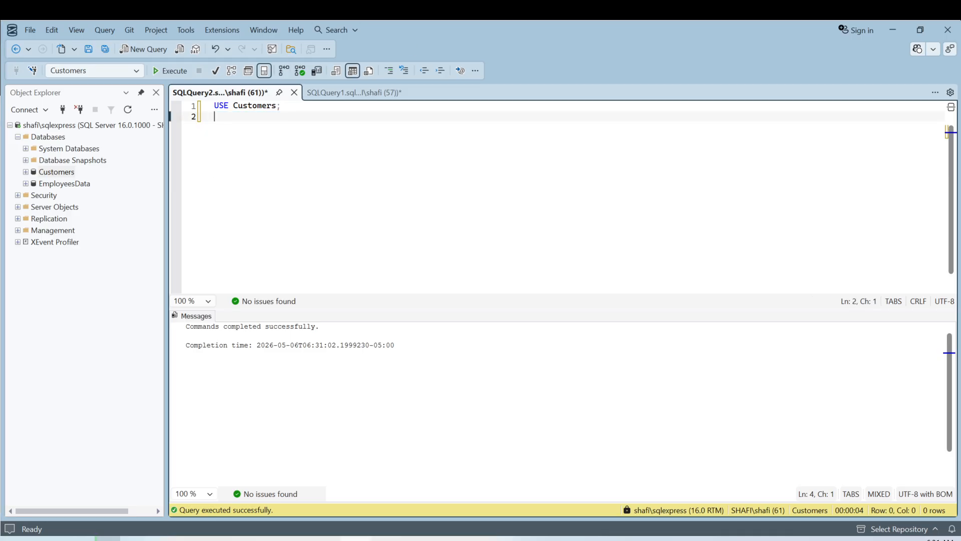
key(Return)
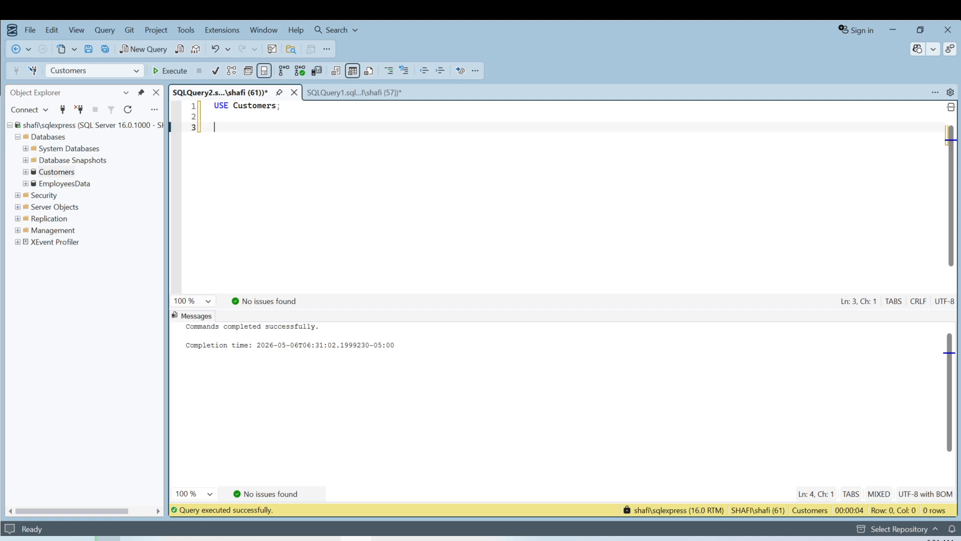
Add the query SELECT * FROM Customers; below the USE statement and execute it
text(SELECT *)
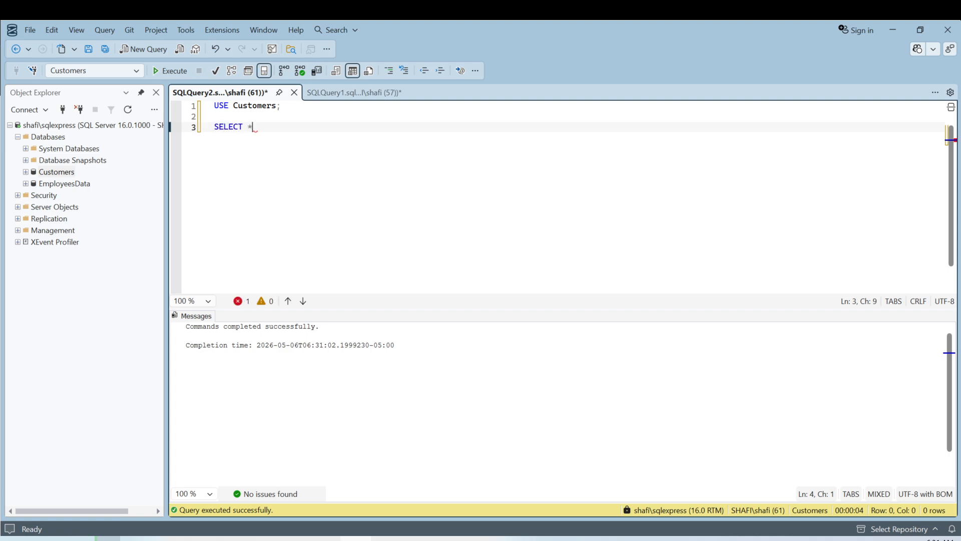
text( FROM Custome)
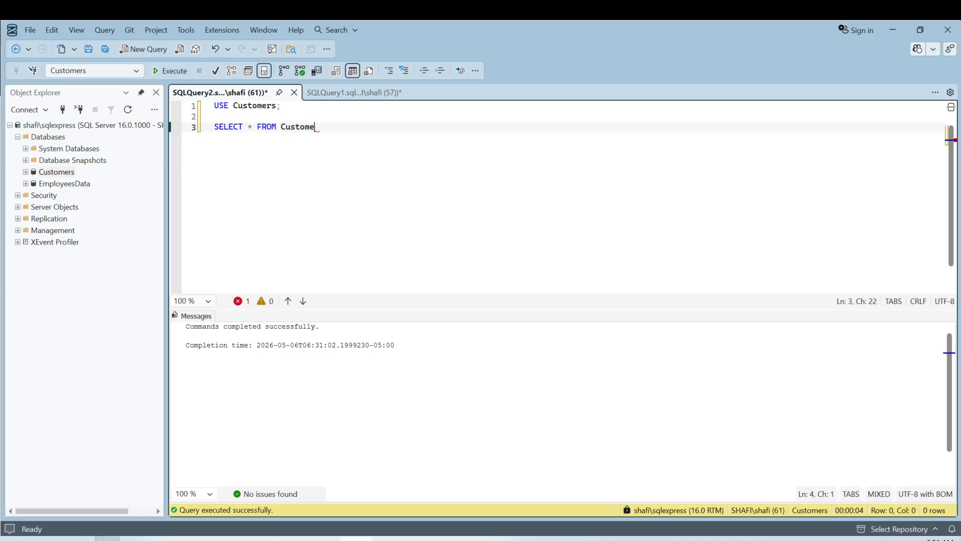
text(rs)
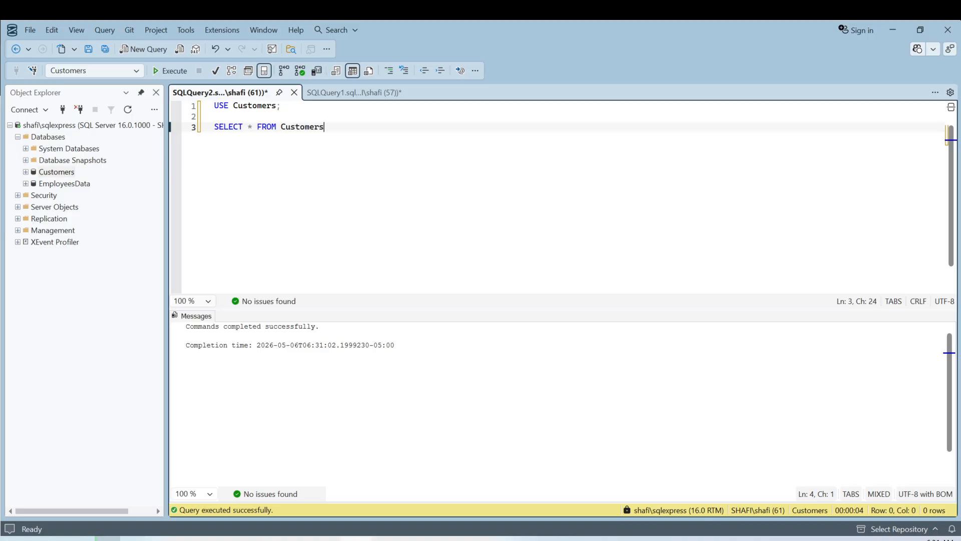
text(;)
click(171, 73)
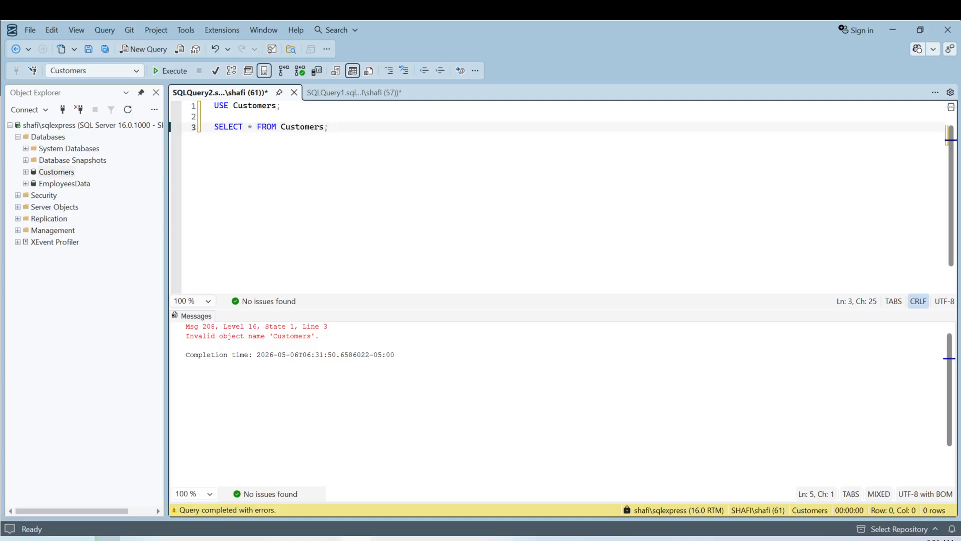
Replace the table name in the SELECT statement with customer_details and execute the query
double_click(290, 336)
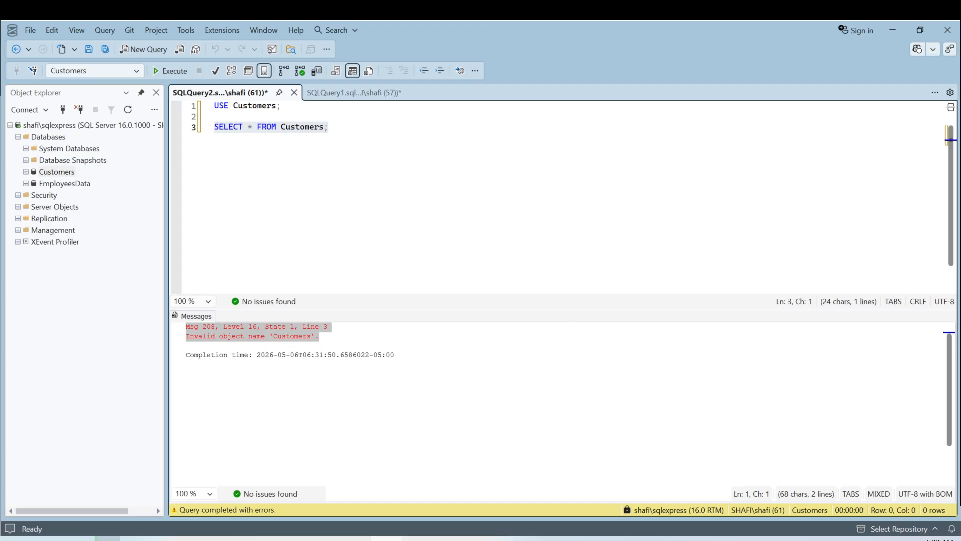
double_click(301, 127)
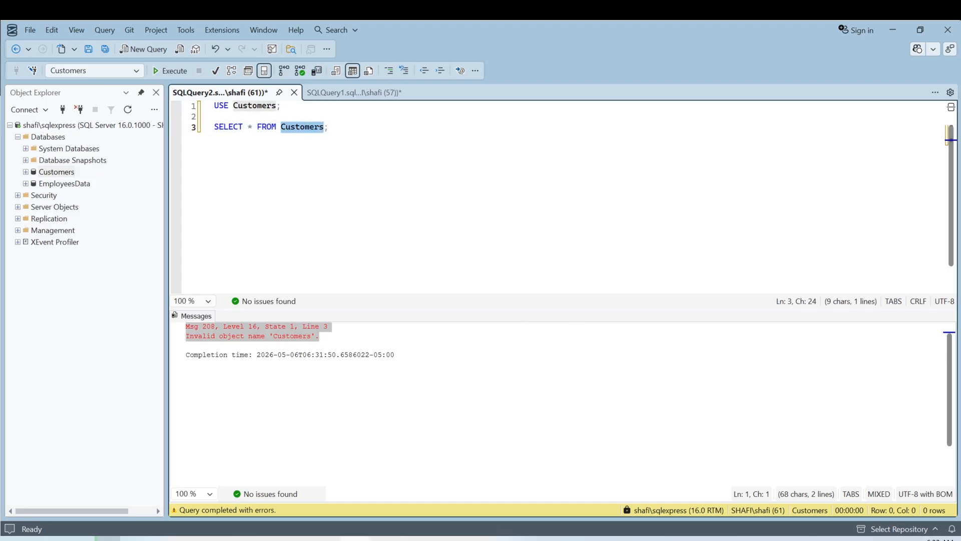
text(customer)
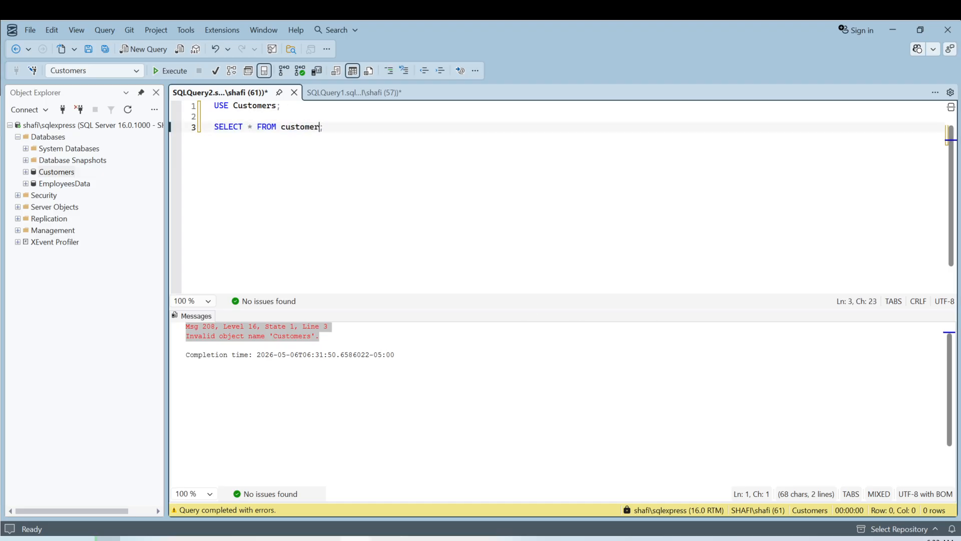
text(_details)
click(159, 70)
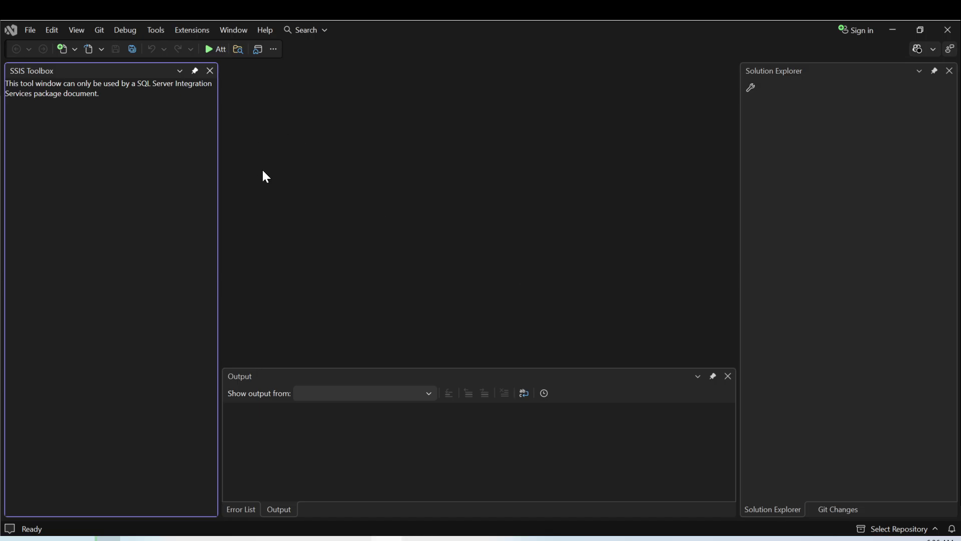
In Visual Studio, start a new project, search the templates for "integration services" and choose Integration Services Project
click(31, 31)
mouse_move(43, 54)
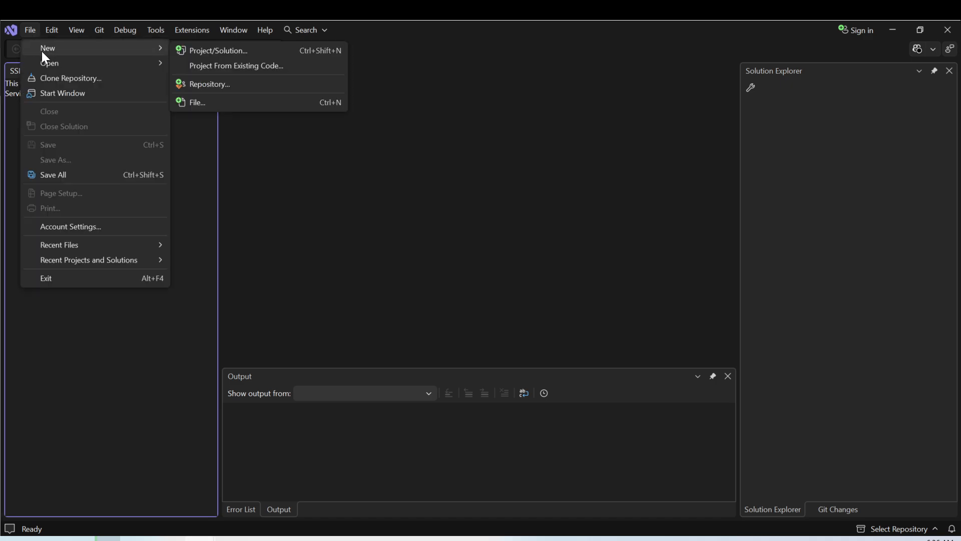
click(185, 48)
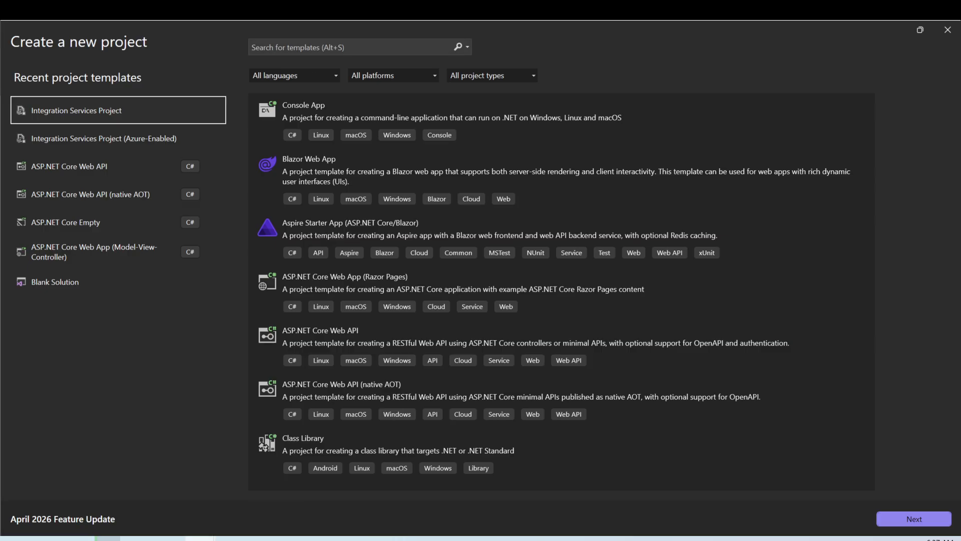
key(alt+s)
text(integration ser)
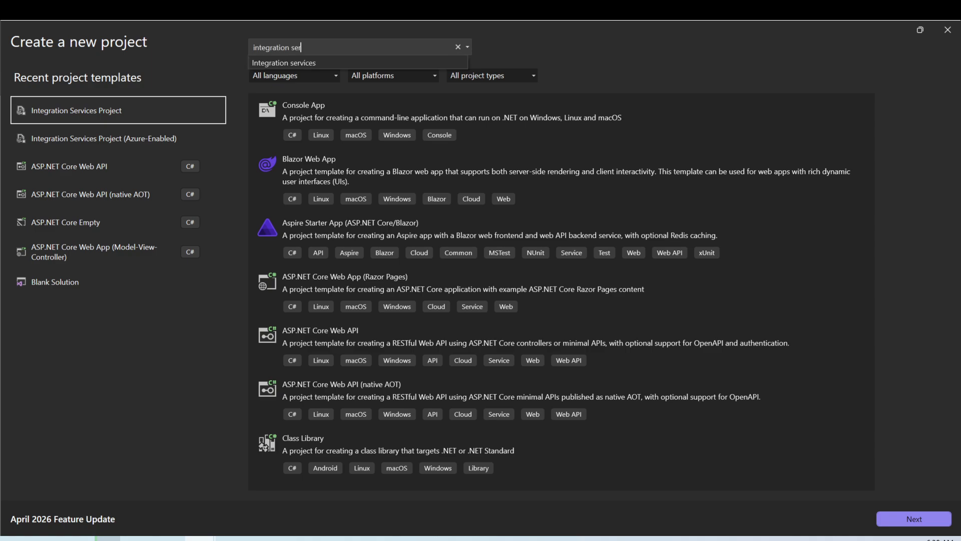
text(vices)
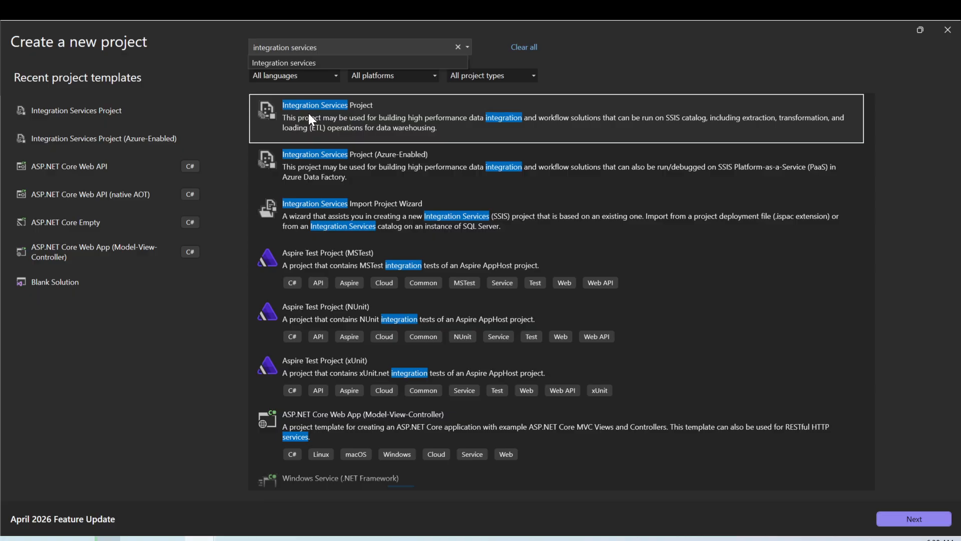
click(375, 113)
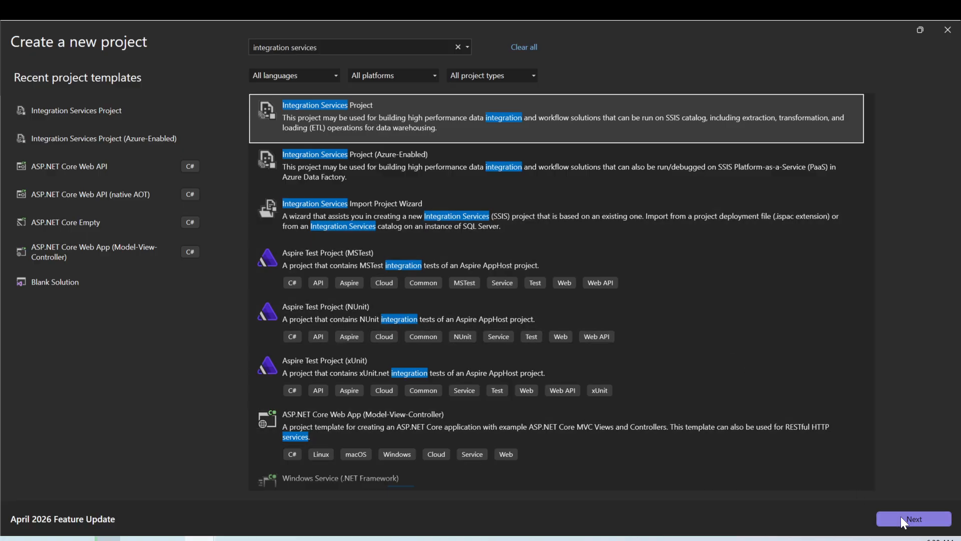
click(901, 519)
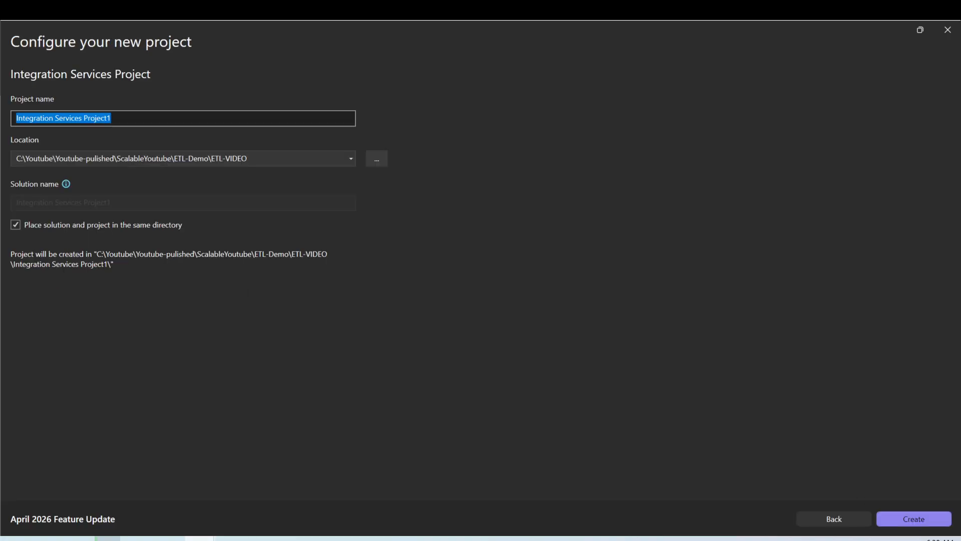
Set the project location to the copied path C:\Youtube\Youtube-pulished\ScalableYoutube\ETL-Demo\ETL-CSV-Youtube
key(alt+Tab)
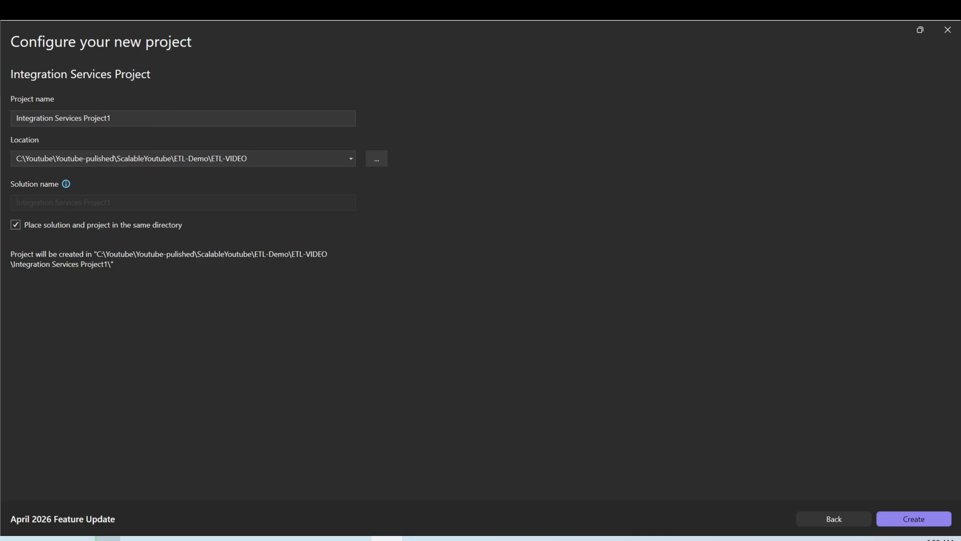
click(253, 161)
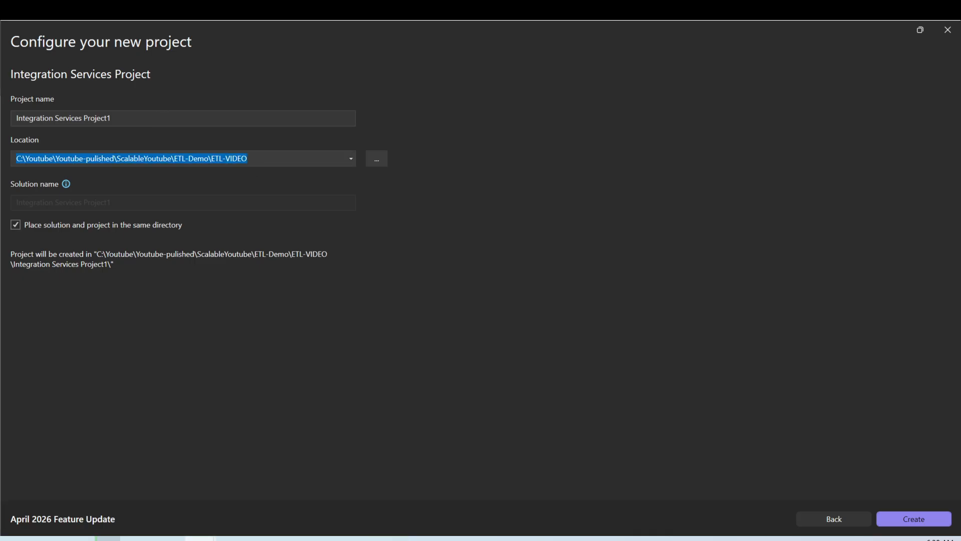
key(ctrl+v)
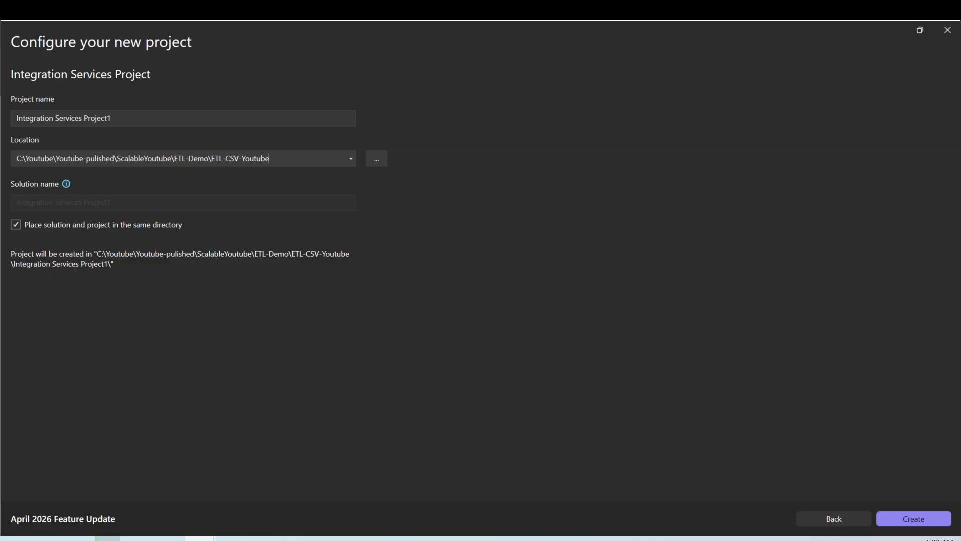
drag(270, 158, 12, 158)
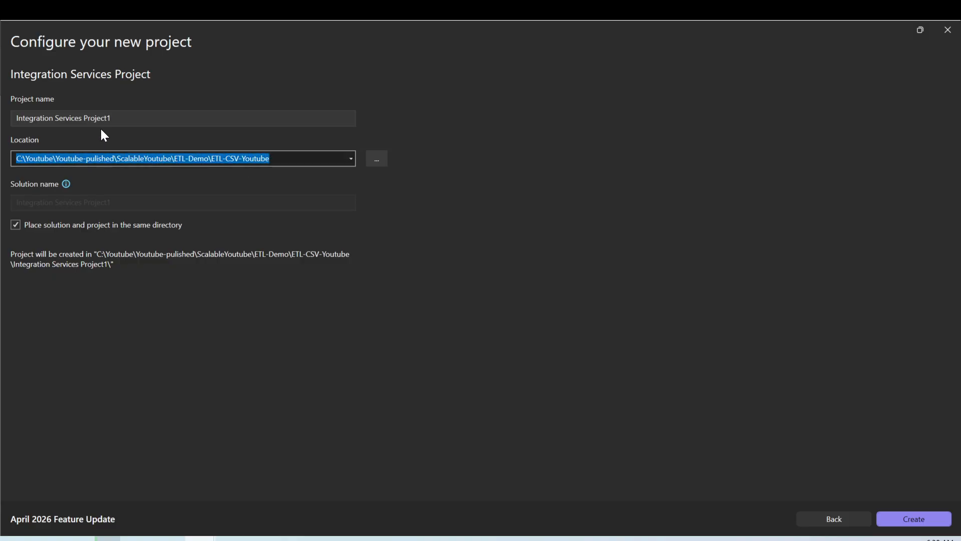
Name the project ETL-CSV and create it
drag(111, 118, 6, 120)
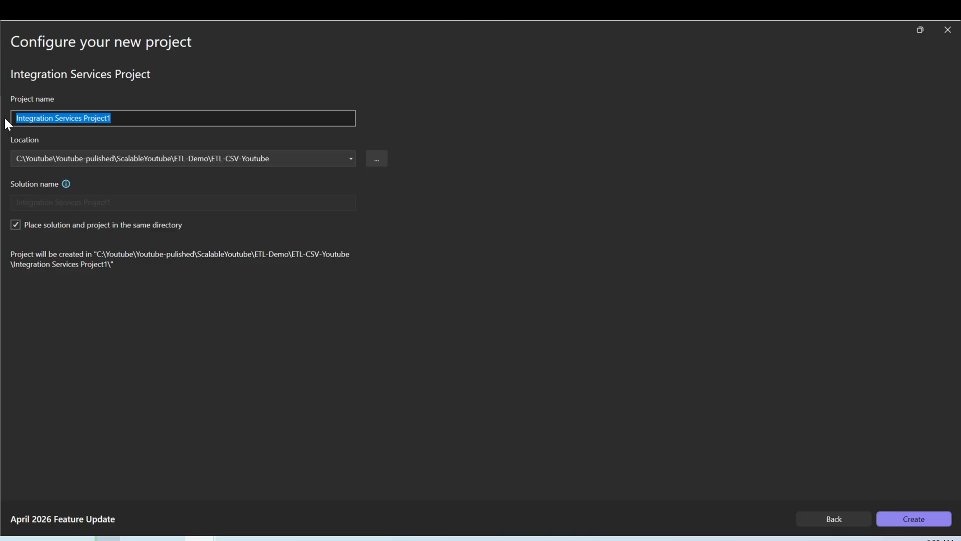
key(BackSpace)
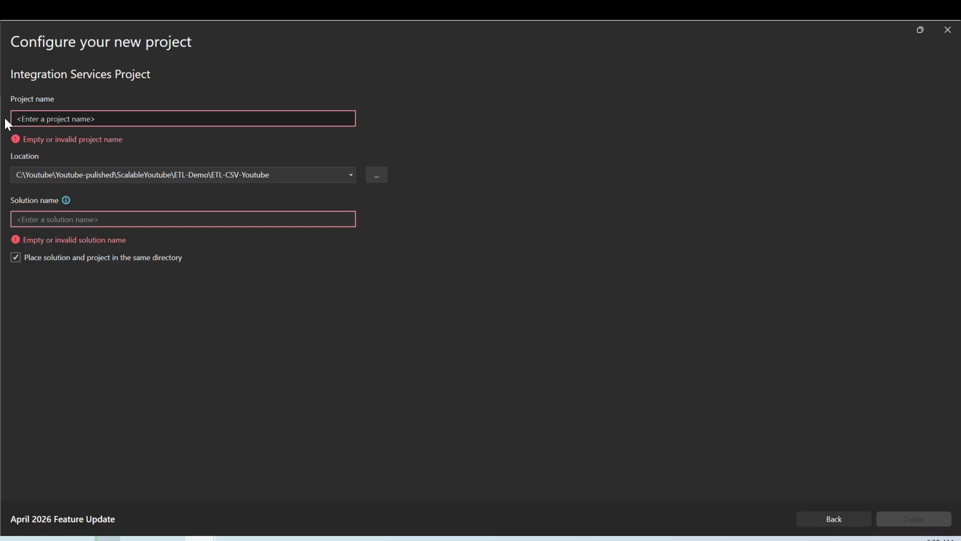
text(ETL)
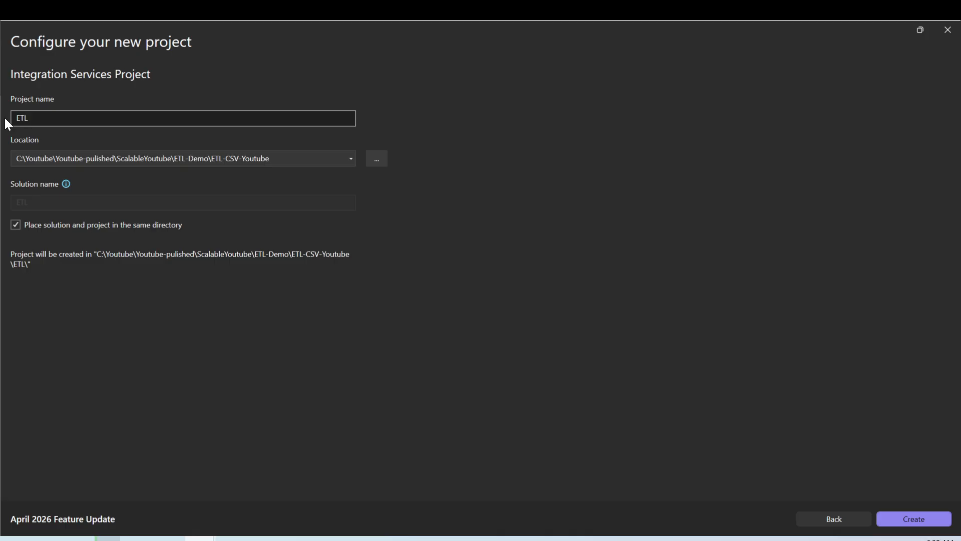
text(CSV)
text(-)
key(End)
key(ctrl+a)
click(889, 519)
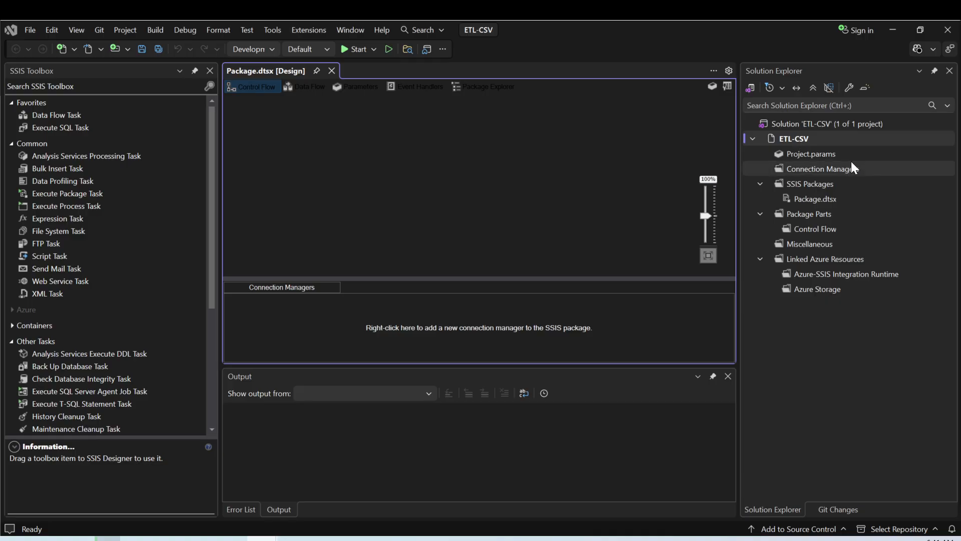
Look over the Project.params, Connection Managers and SSIS Packages items of the ETL-CSV project
click(810, 155)
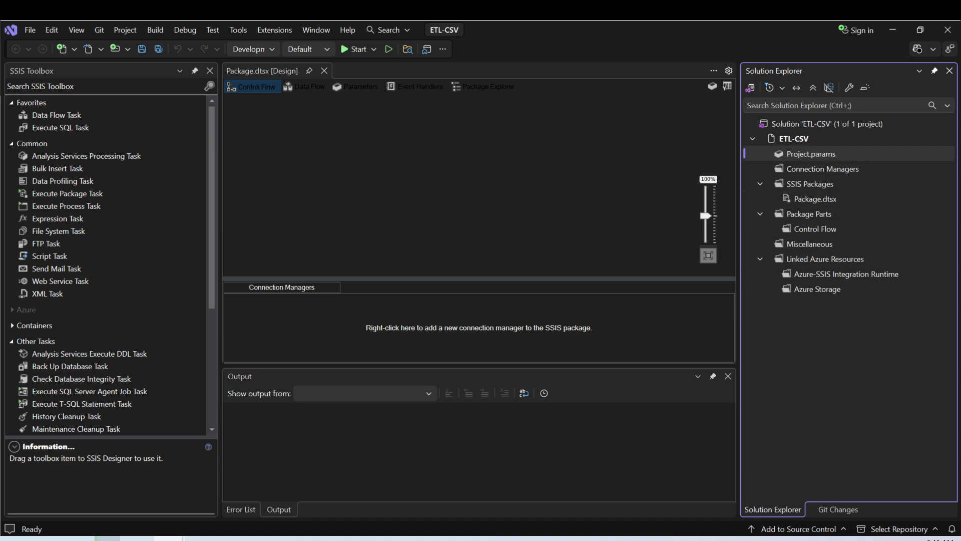
click(835, 168)
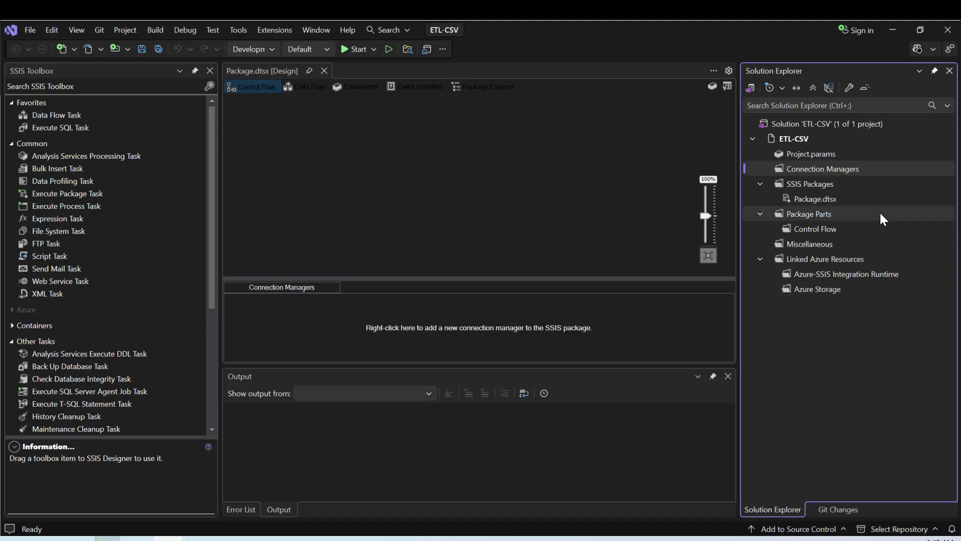
click(823, 184)
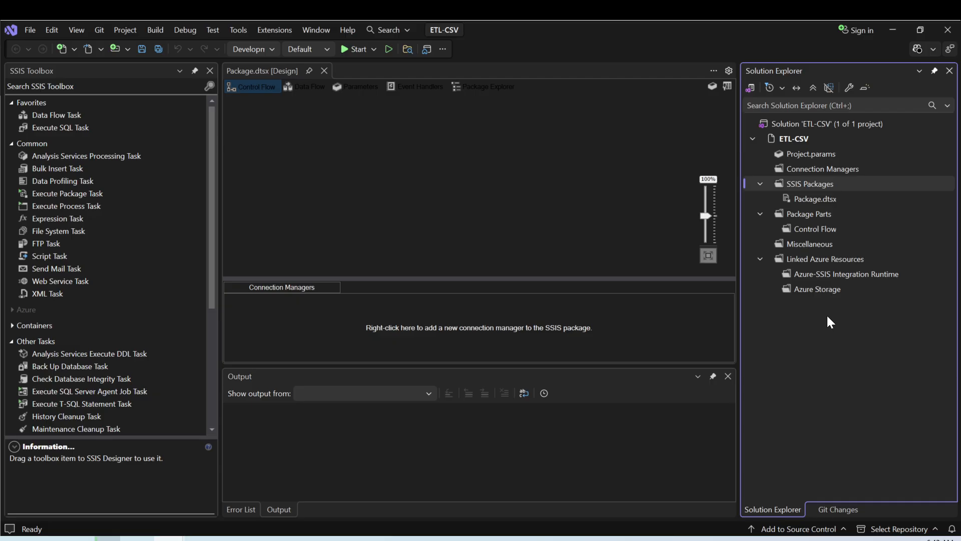
Rename the SSIS package Package.dtsx to ETL-Csv.dtsx, declining to reload the file in the editor
click(807, 200)
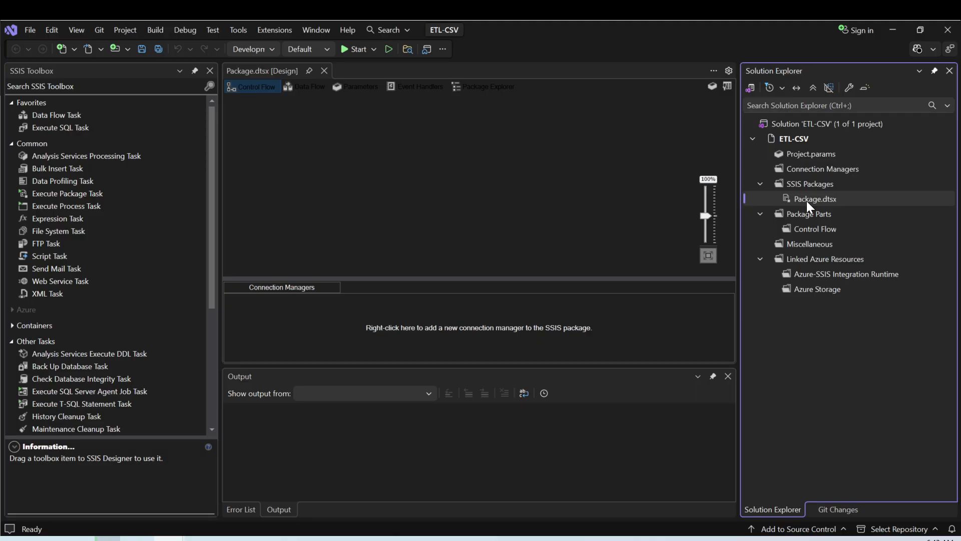
right_click(807, 200)
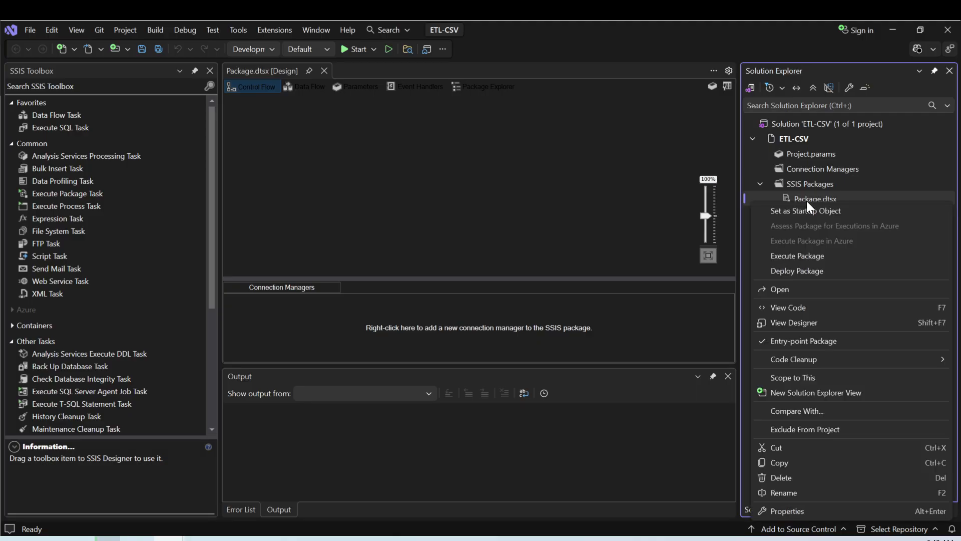
click(801, 492)
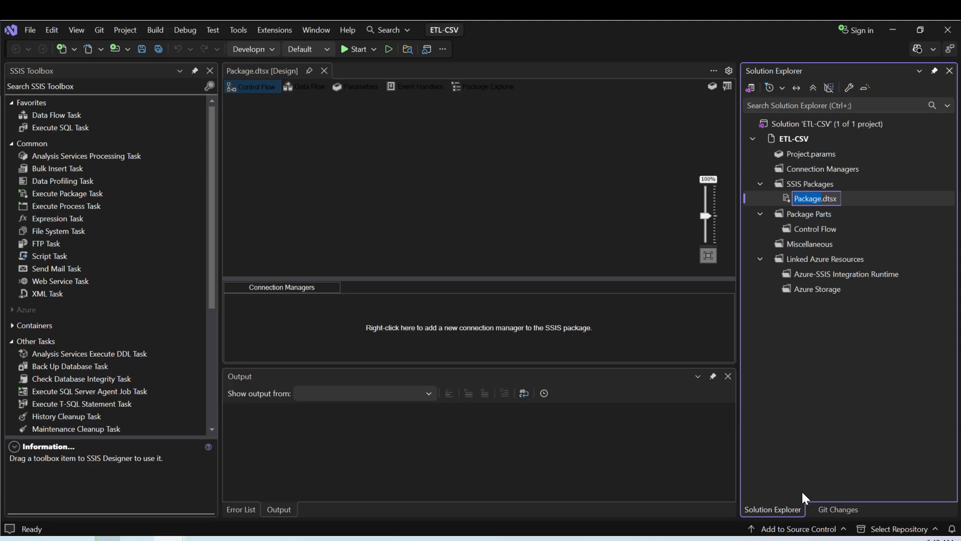
text(Etl-Csv)
key(Left)
key(Left)
key(Left)
key(BackSpace)
key(BackSpace)
text(TL)
key(Return)
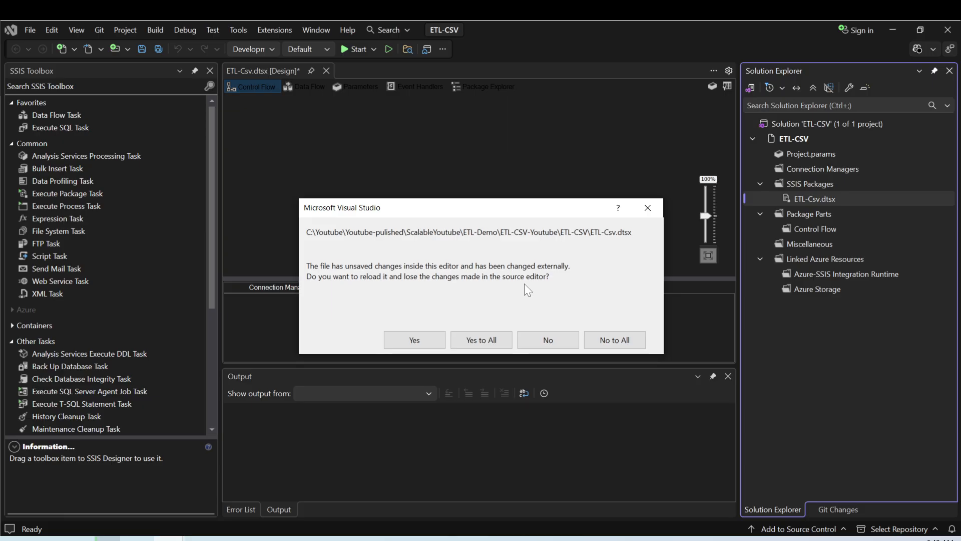
click(549, 338)
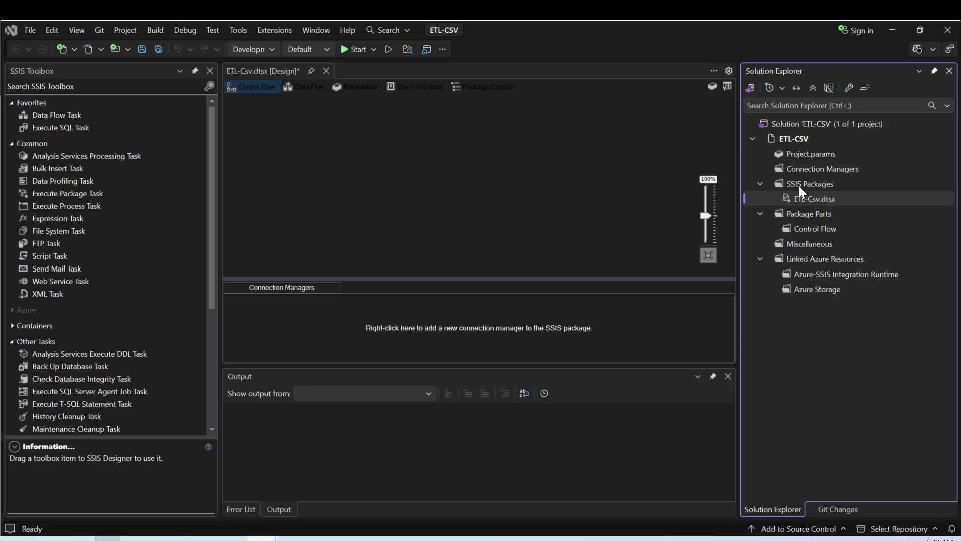
Look over the Package Parts, Miscellaneous and Linked Azure Resources items of the ETL-CSV project
click(794, 214)
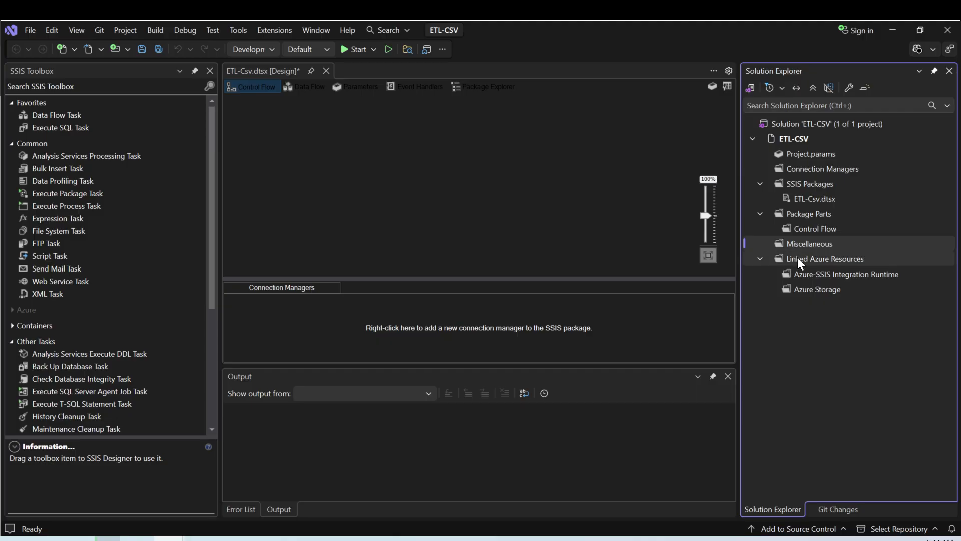
click(800, 260)
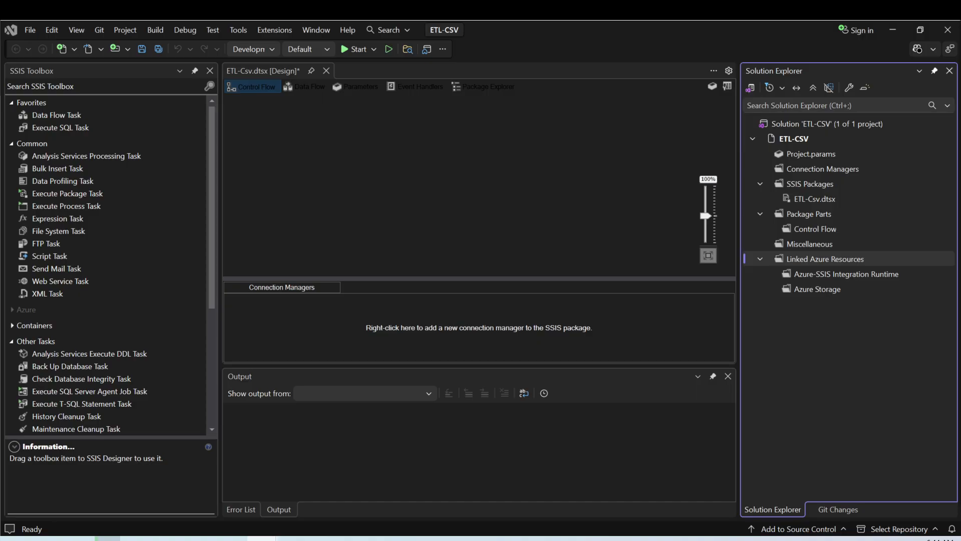
click(560, 198)
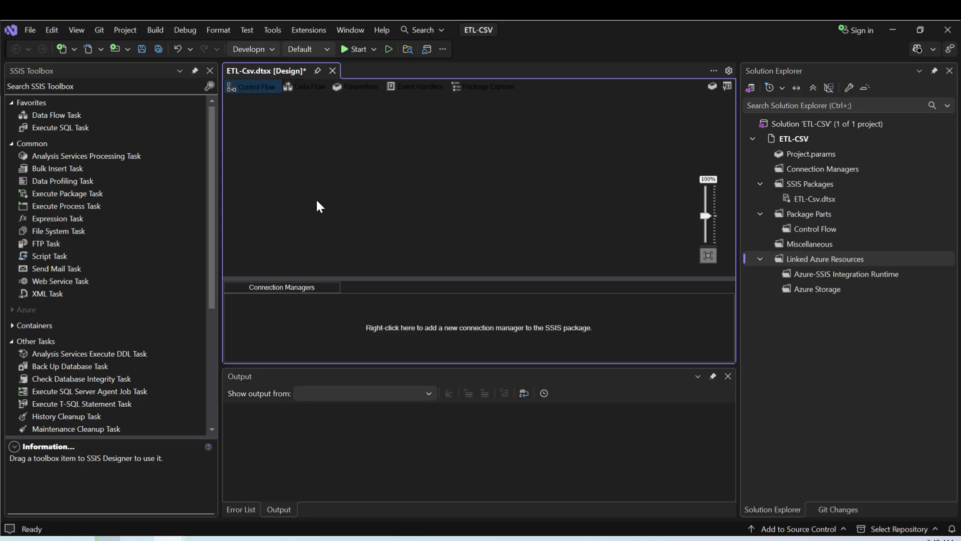
Review the package's Data Flow, Parameters, Event Handlers and Package Explorer views, ending back on the Control Flow
click(314, 87)
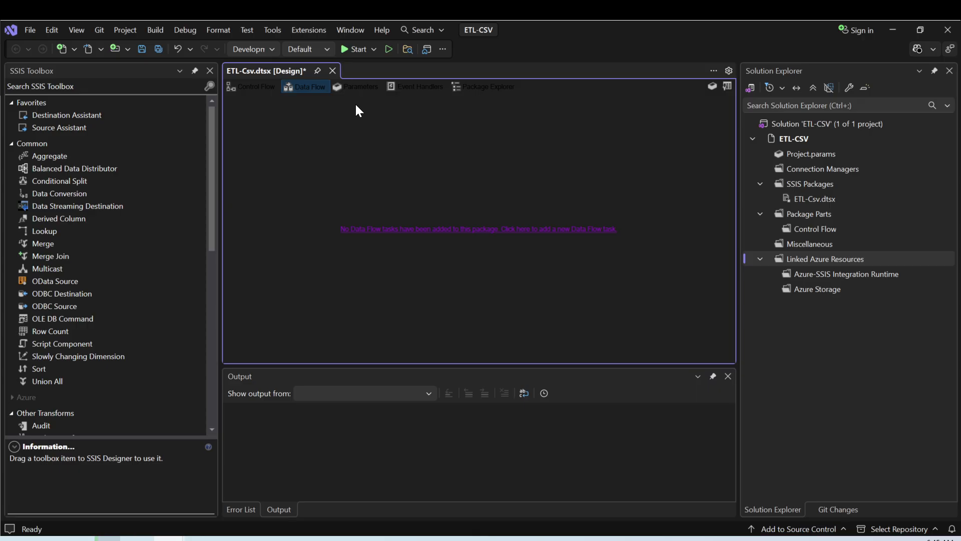
click(357, 87)
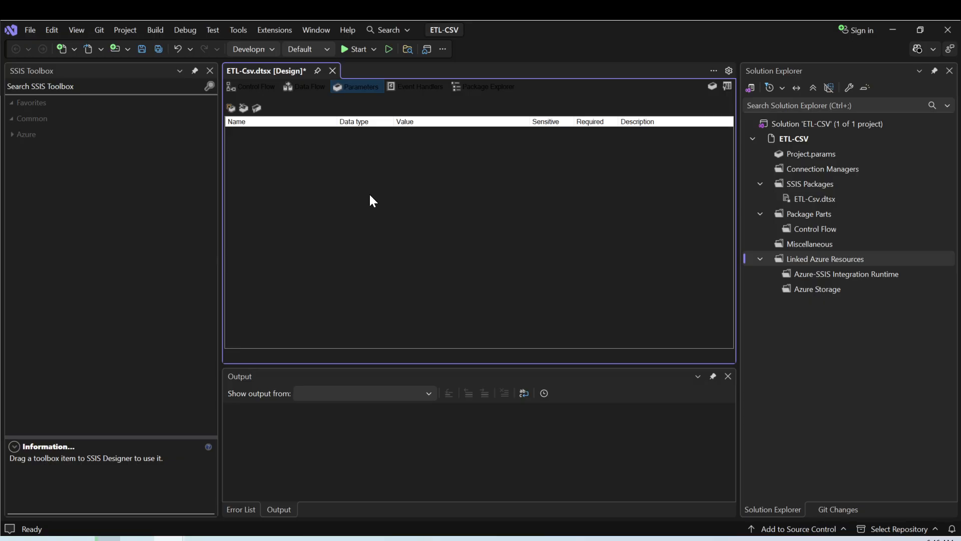
click(413, 91)
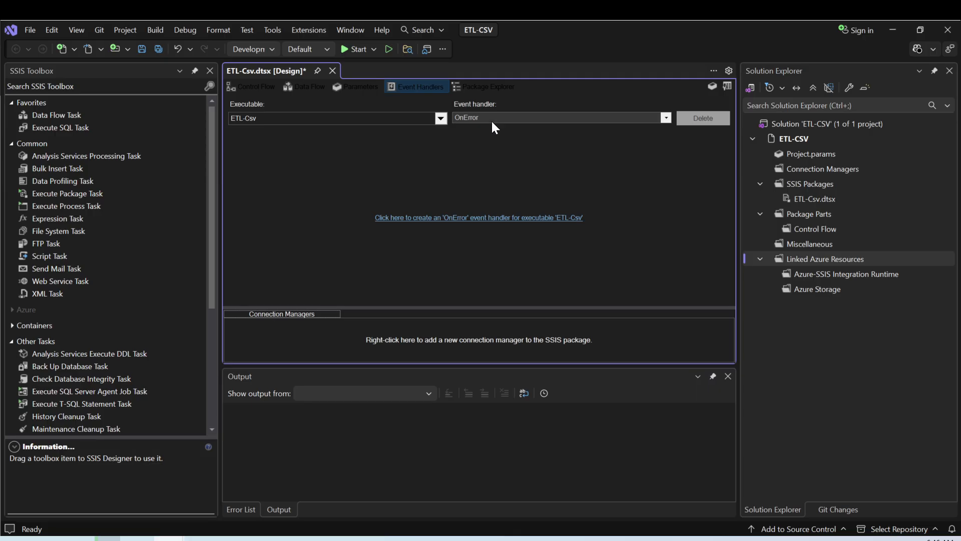
click(481, 88)
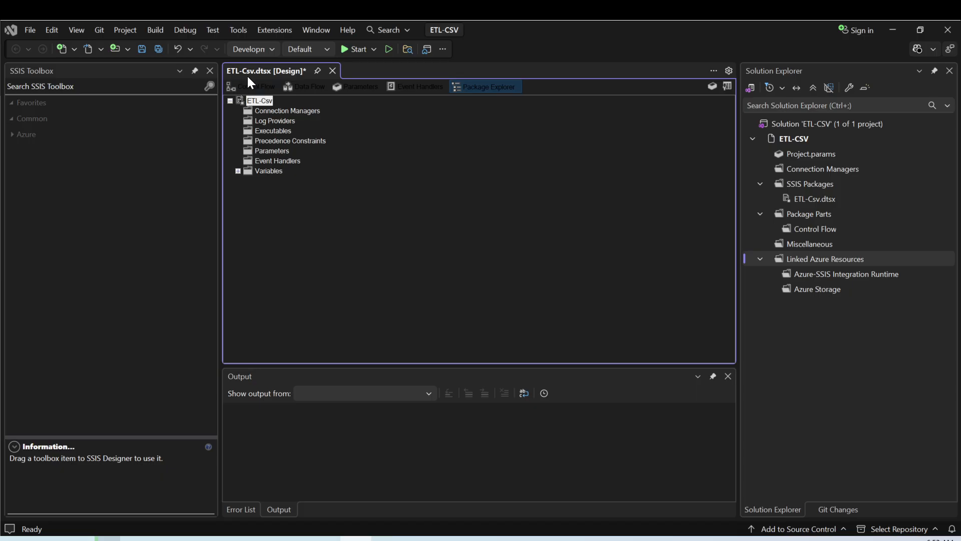
click(234, 85)
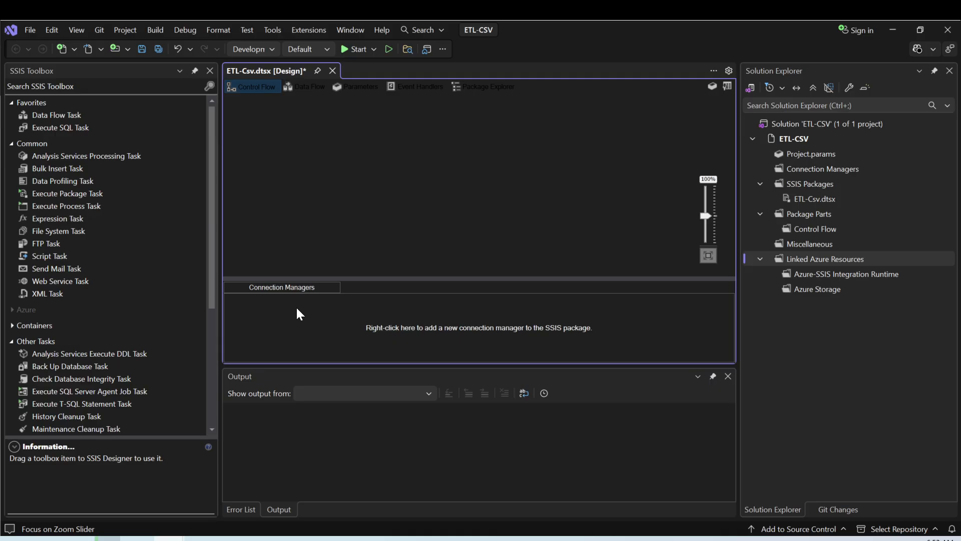
Close the SSIS Toolbox and bring it back through the SSIS extension options
click(211, 73)
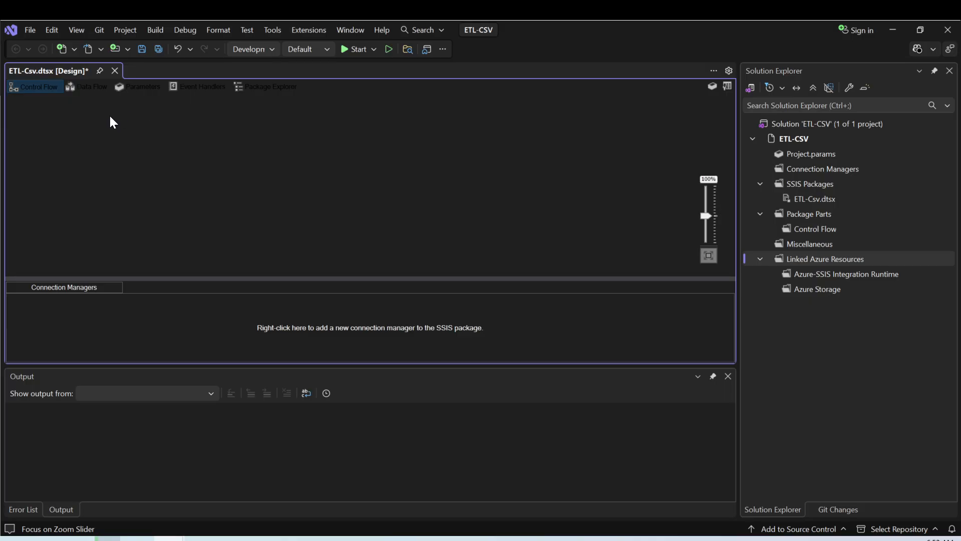
click(323, 35)
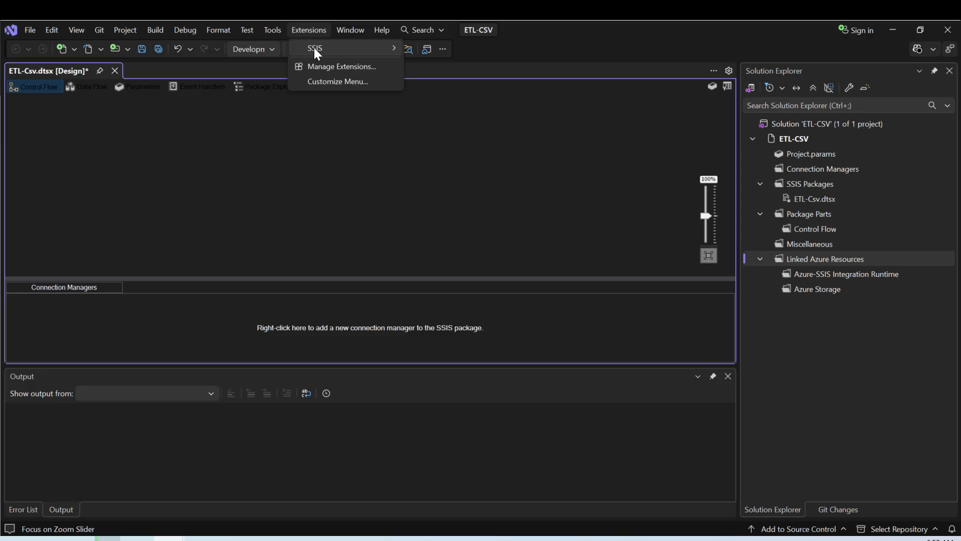
mouse_move(315, 52)
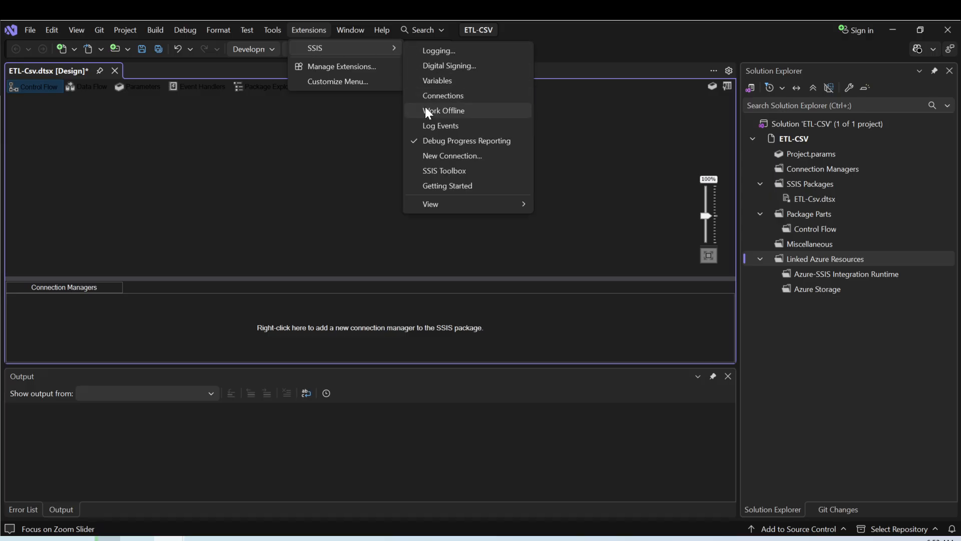
click(425, 170)
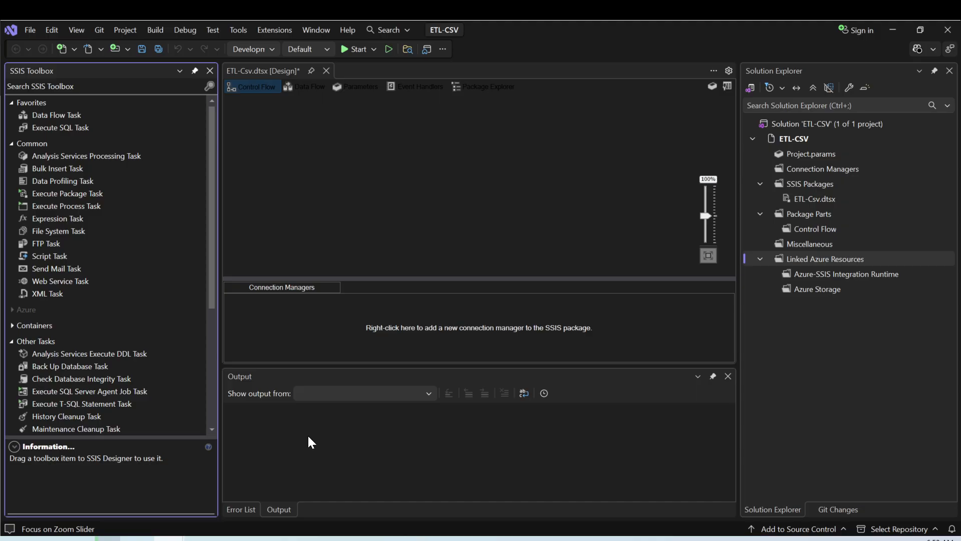
View the Error List and return to the Output window
click(244, 509)
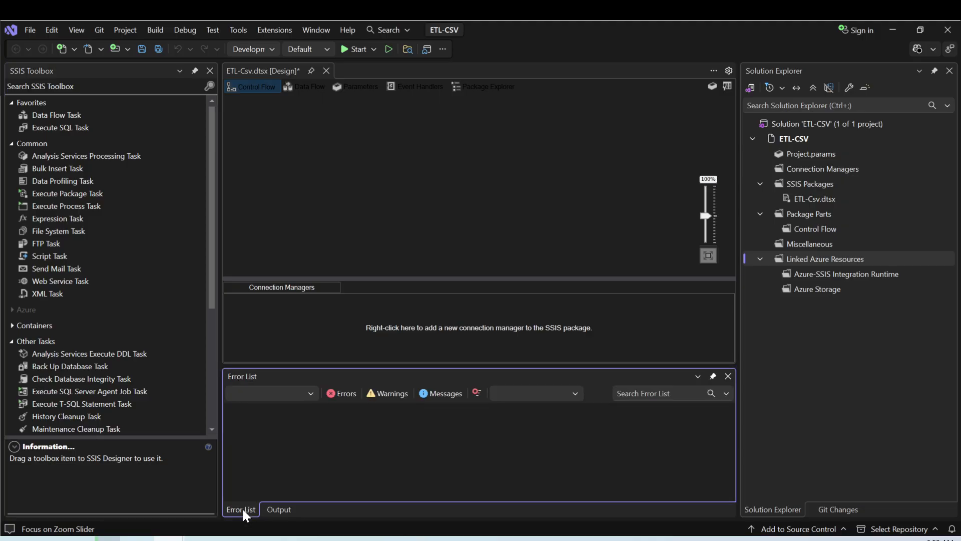
click(273, 510)
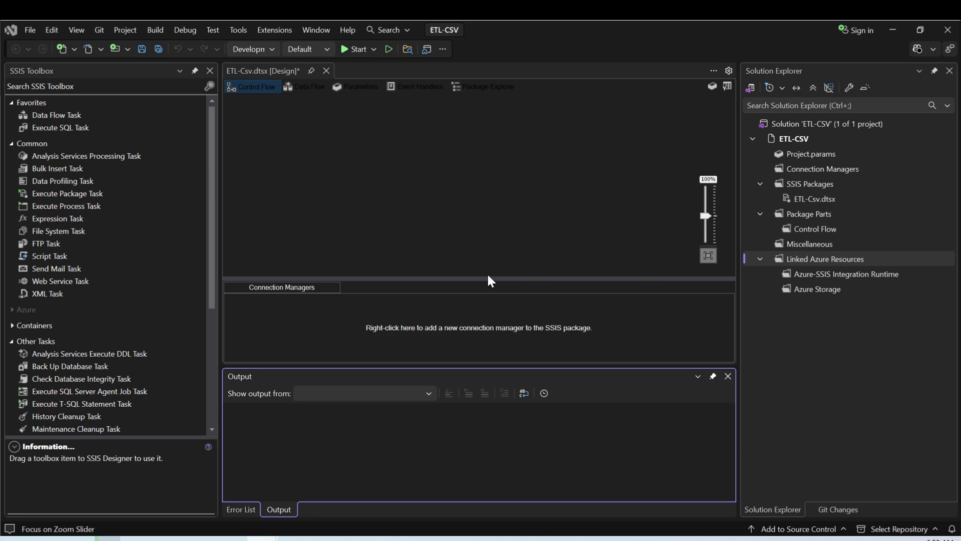
Add a Data Flow Task to the package's control flow and name it ETL-CSV
click(71, 116)
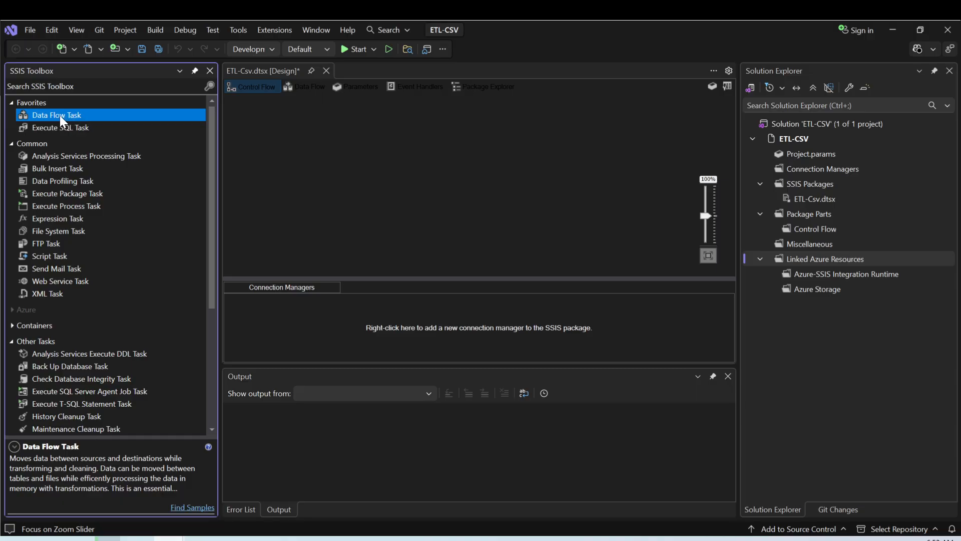
drag(59, 116, 295, 169)
drag(50, 115, 355, 199)
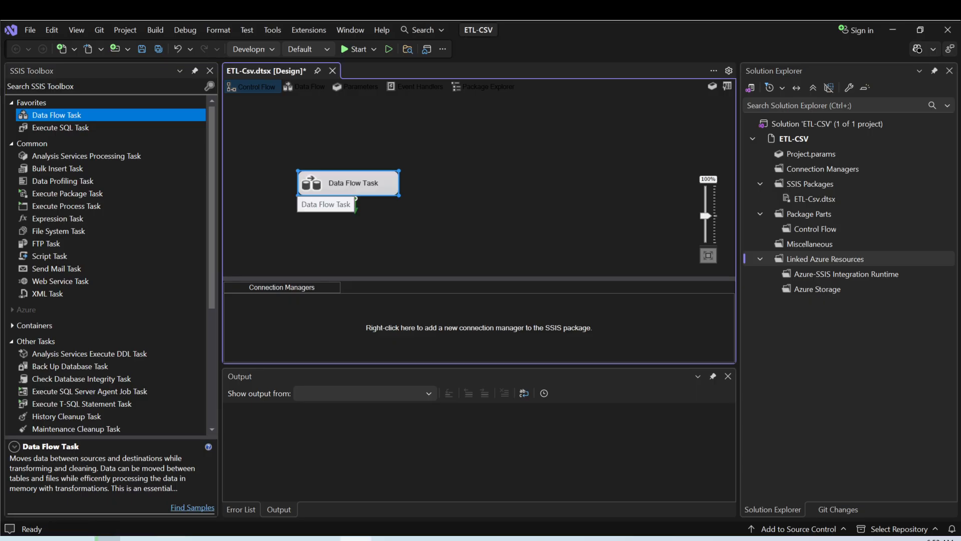
click(344, 184)
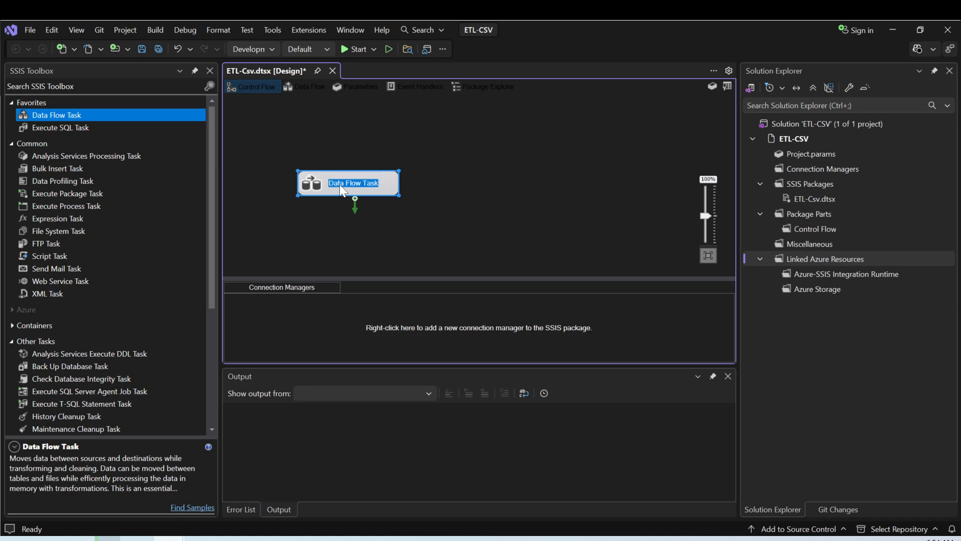
key(BackSpace)
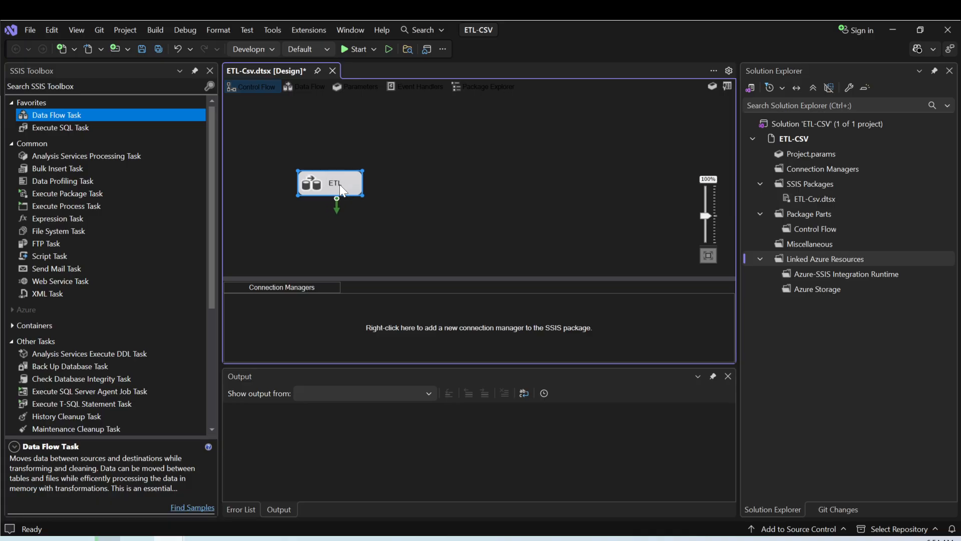
text(-CSV)
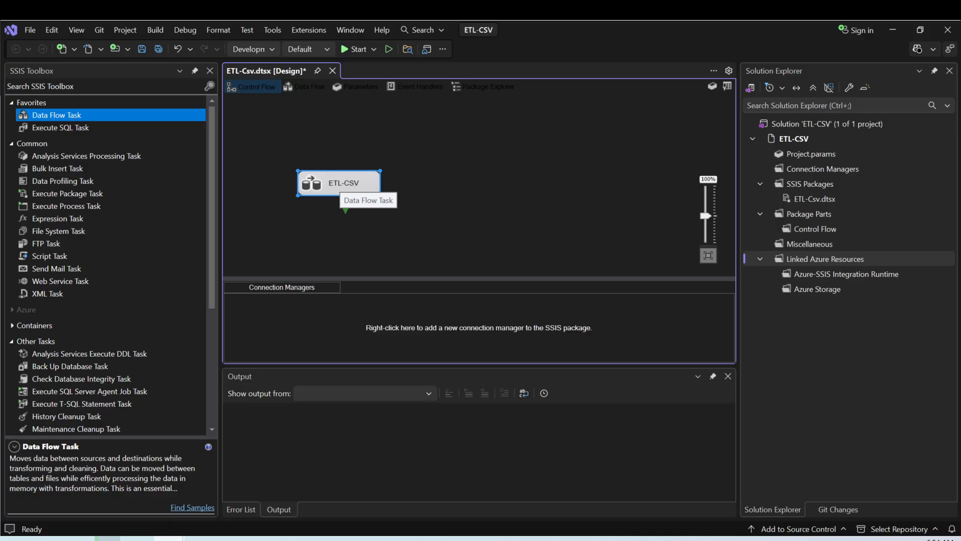
click(423, 189)
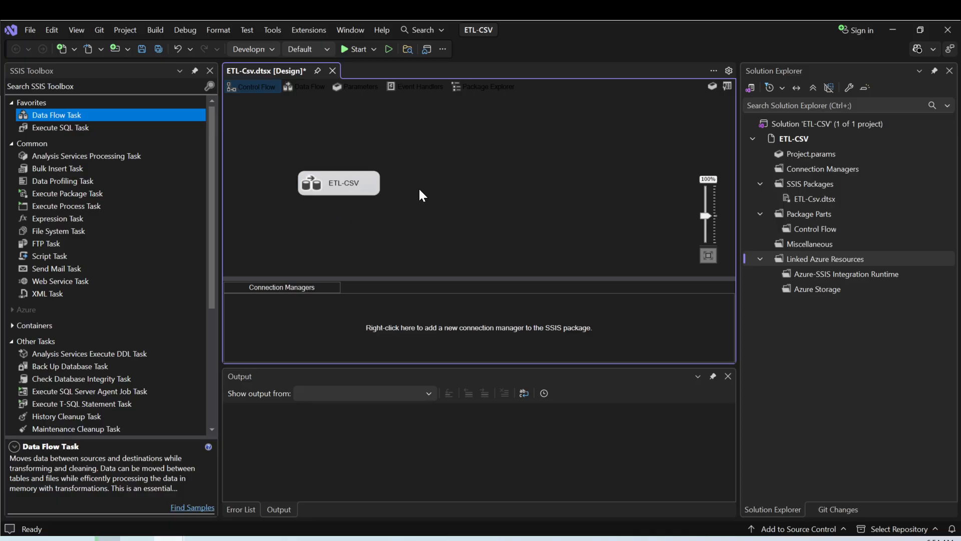
Open the ETL-CSV data flow and add a Flat File Source to its design surface
double_click(353, 189)
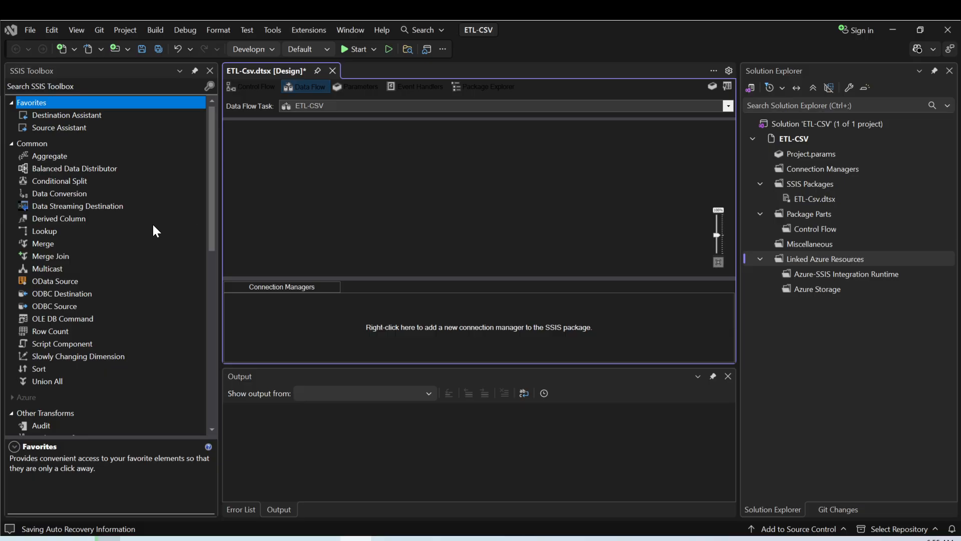
scroll(153, 223, down, 2)
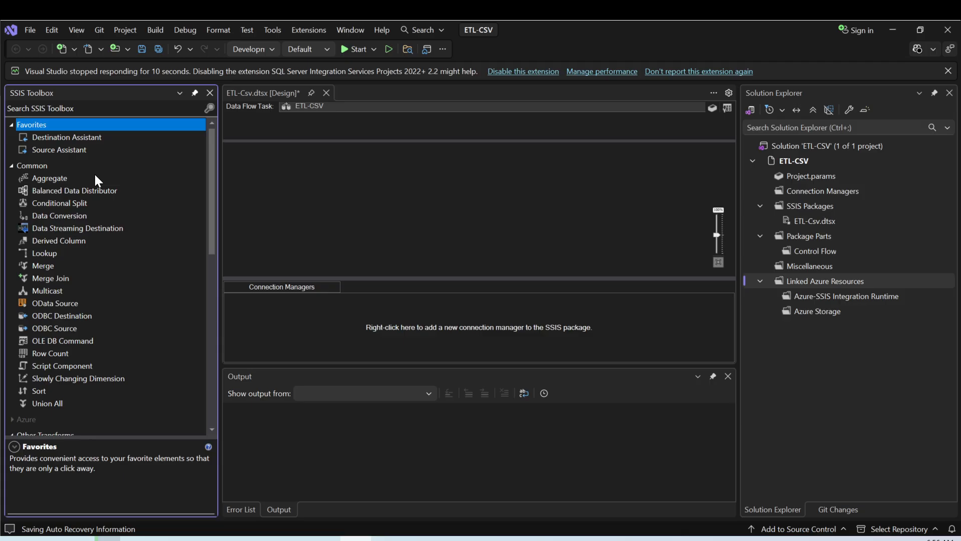
scroll(95, 175, down, 3)
scroll(95, 175, down, 4)
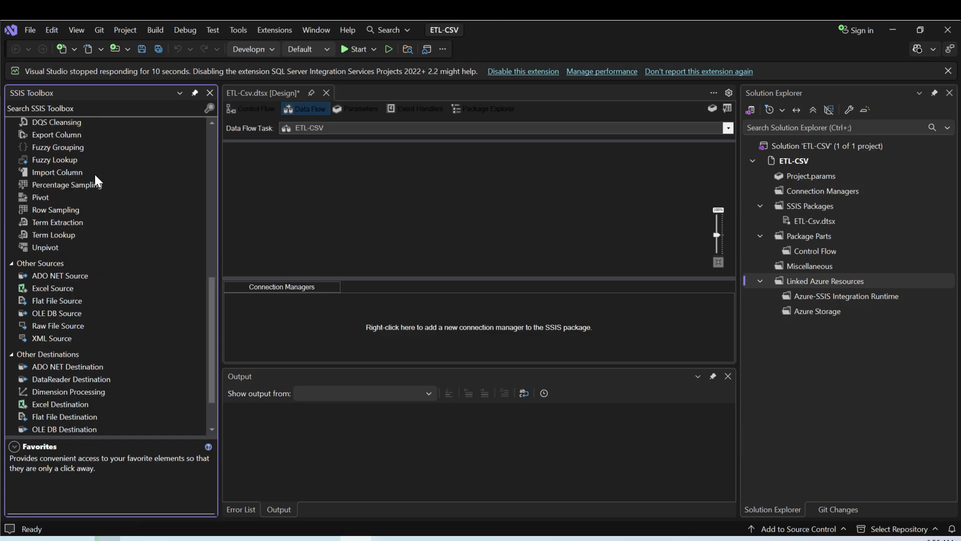
scroll(95, 175, down, 1)
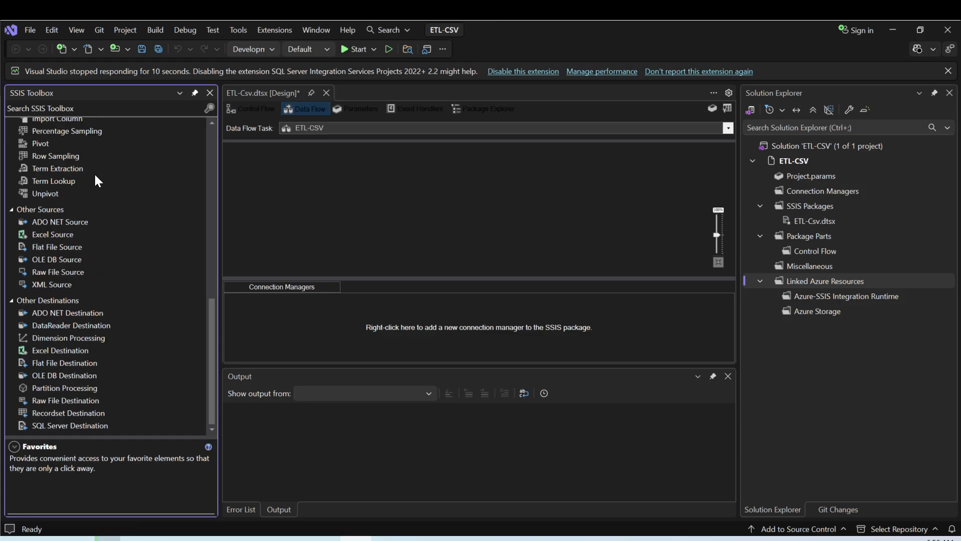
click(53, 249)
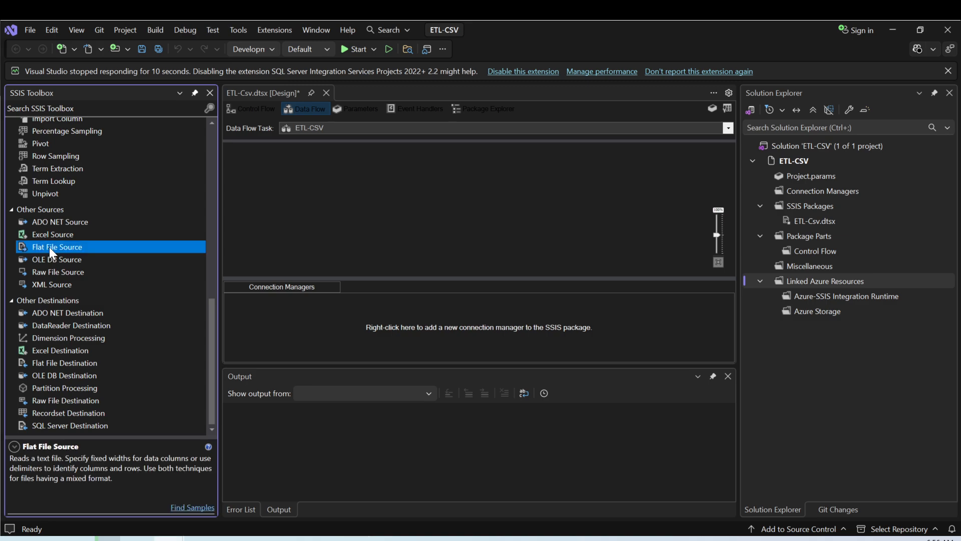
drag(50, 245, 345, 189)
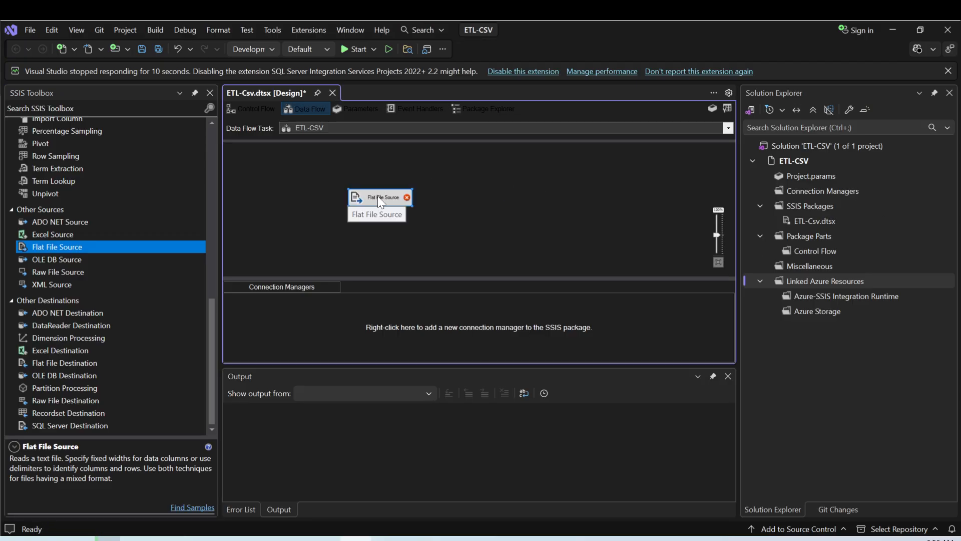
Rename the Flat File Source as CVS Source and move it to the upper-left area of the data flow
click(377, 197)
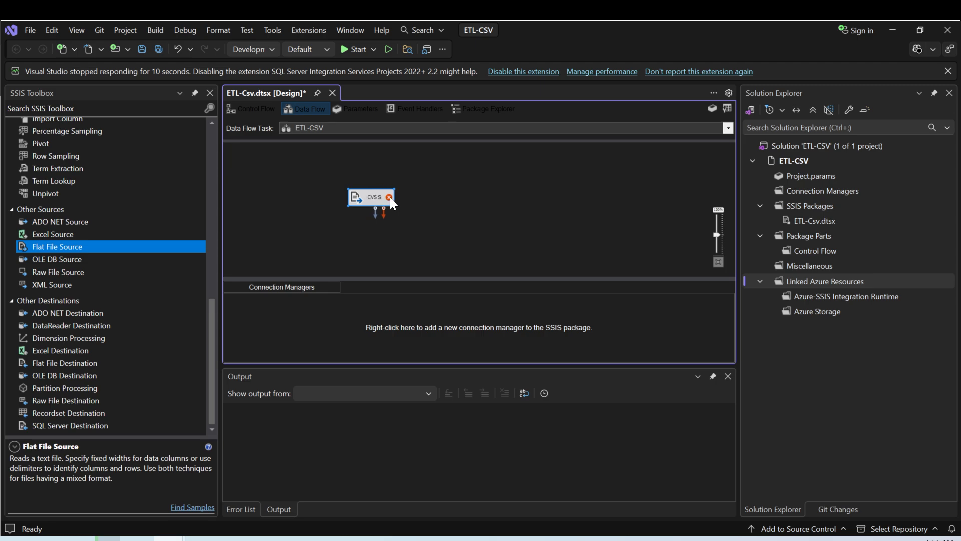
mouse_move(390, 198)
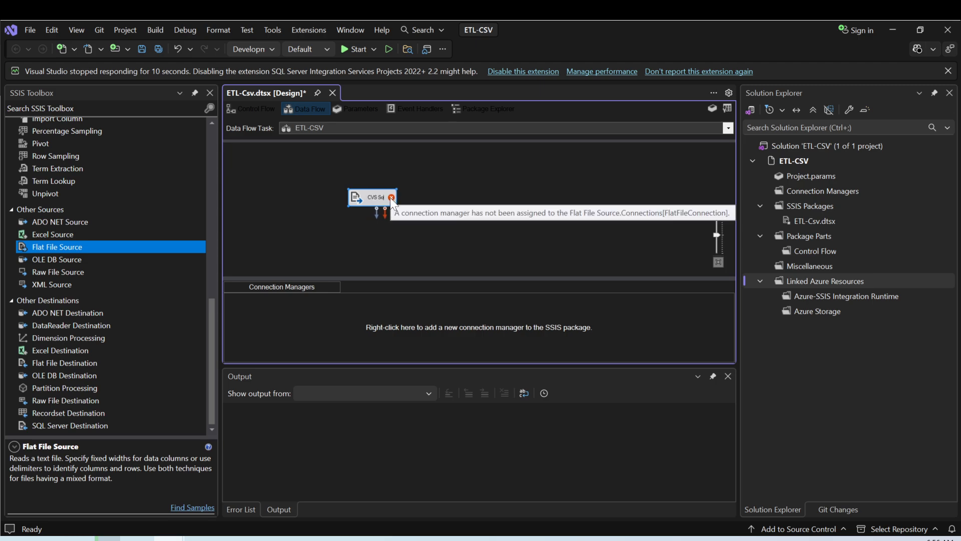
text(urce)
click(453, 183)
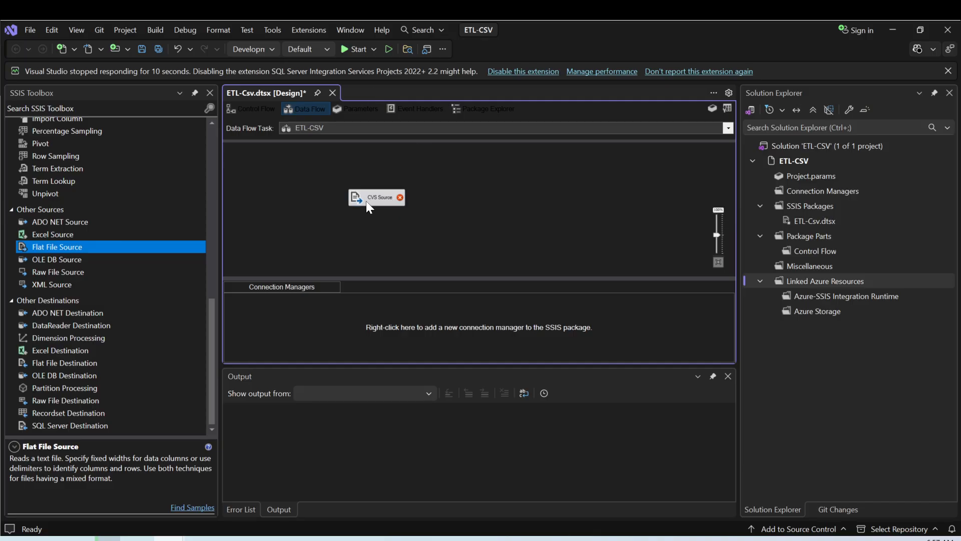
drag(365, 200, 265, 157)
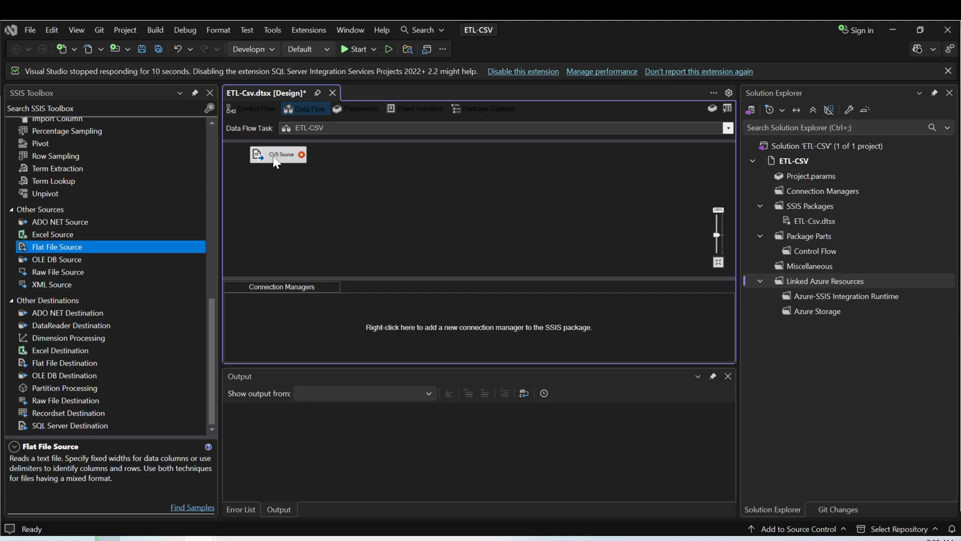
Start a new flat file connection manager for the CVS Source and set its description to CSV file connection
click(273, 158)
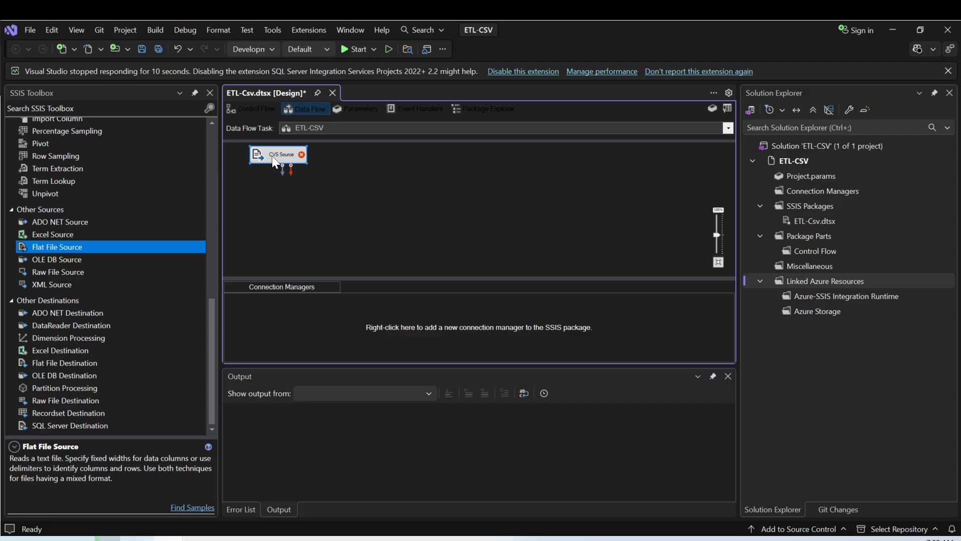
double_click(273, 157)
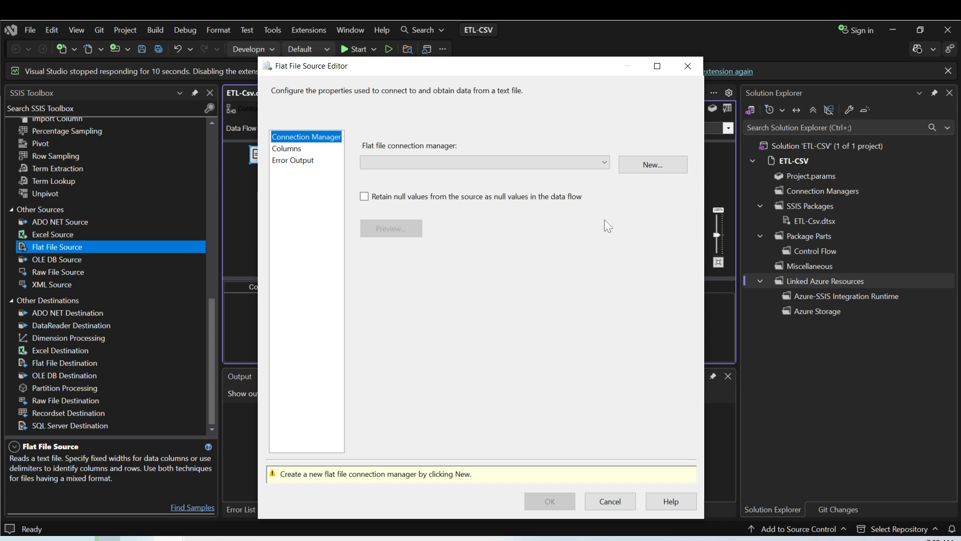
click(651, 161)
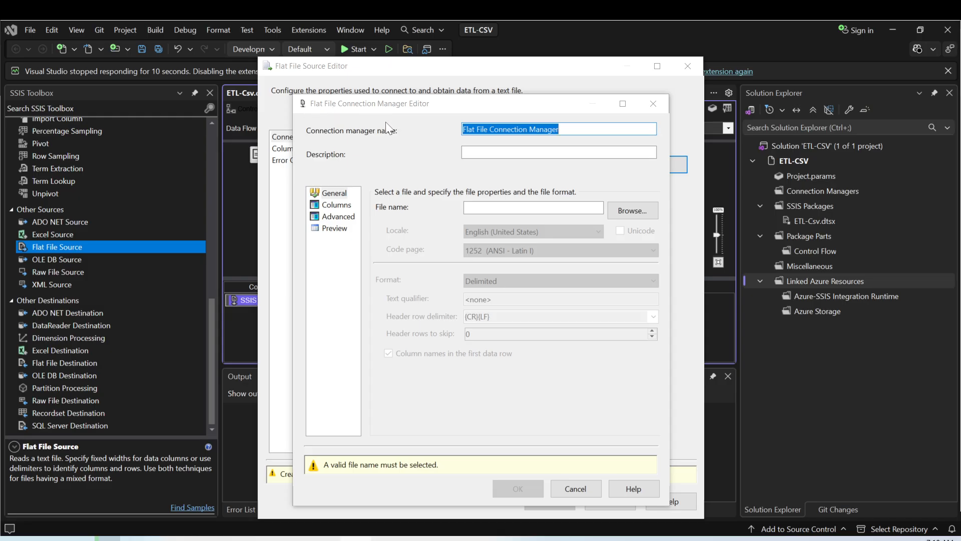
click(483, 160)
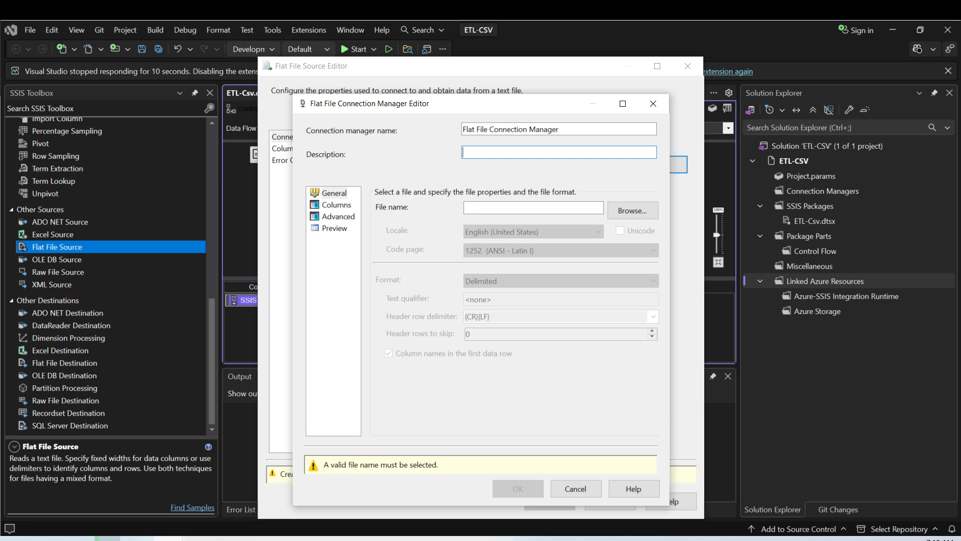
text(Flat )
text(file)
key(BackSpace)
key(BackSpace)
key(BackSpace)
key(BackSpace)
key(BackSpace)
key(BackSpace)
key(BackSpace)
key(BackSpace)
key(BackSpace)
text(CSV file connection)
click(499, 207)
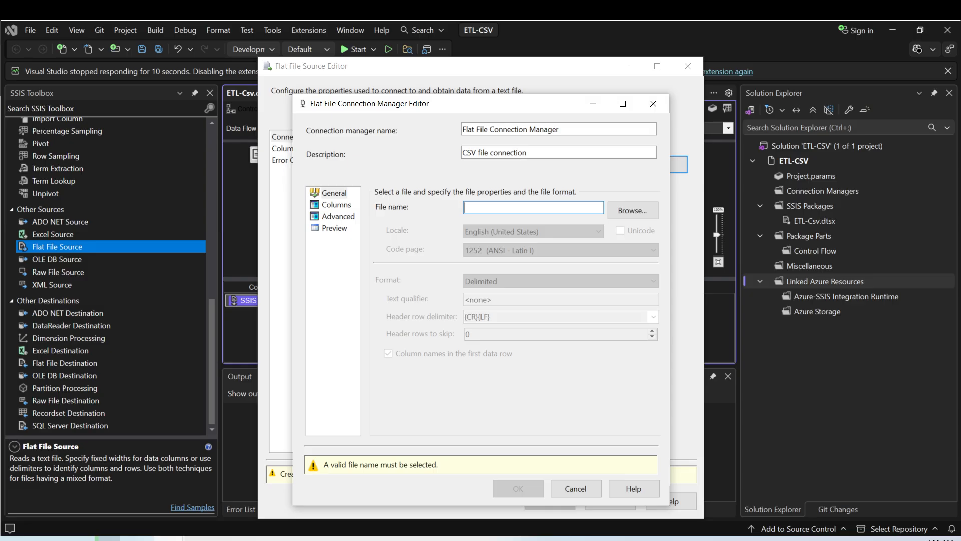
Set the connection's file name to Customers.csv in the ScalableYoutube\ETL-Demo folder, copying the file's name from File Explorer
key(ctrl+v)
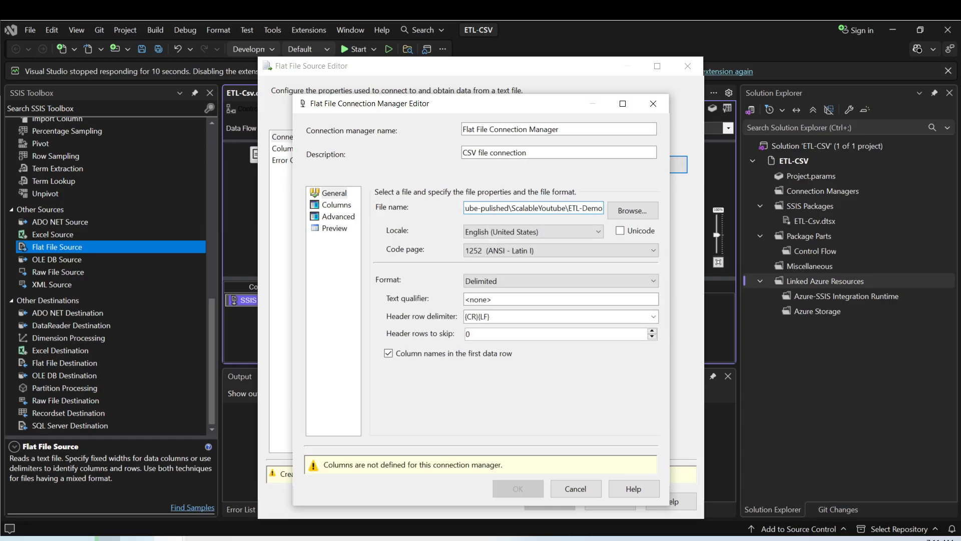
text(\)
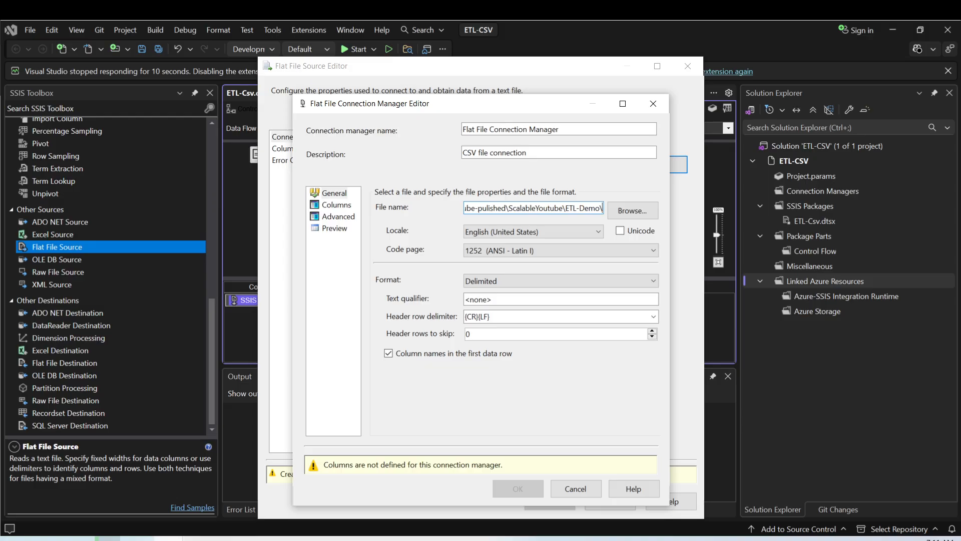
key(alt+Tab)
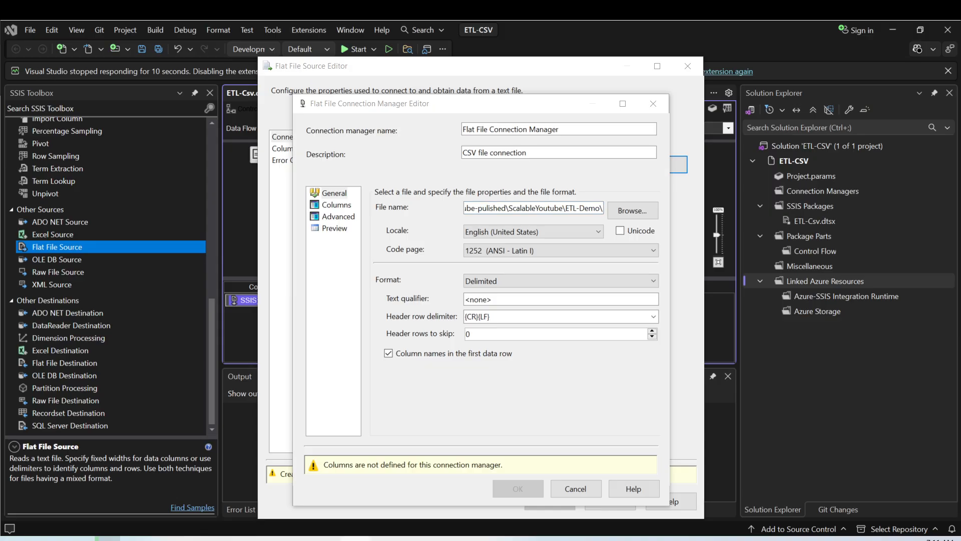
key(alt+Tab)
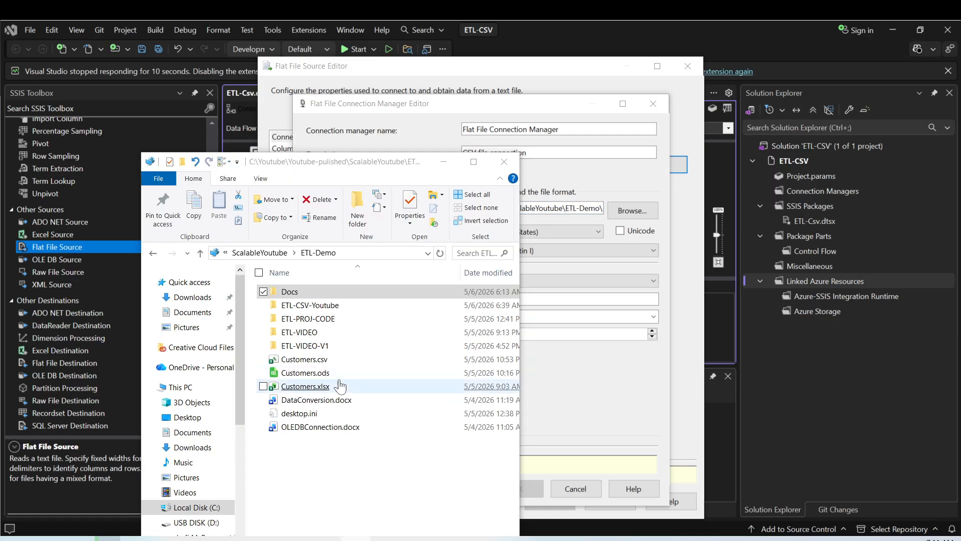
click(387, 252)
click(327, 479)
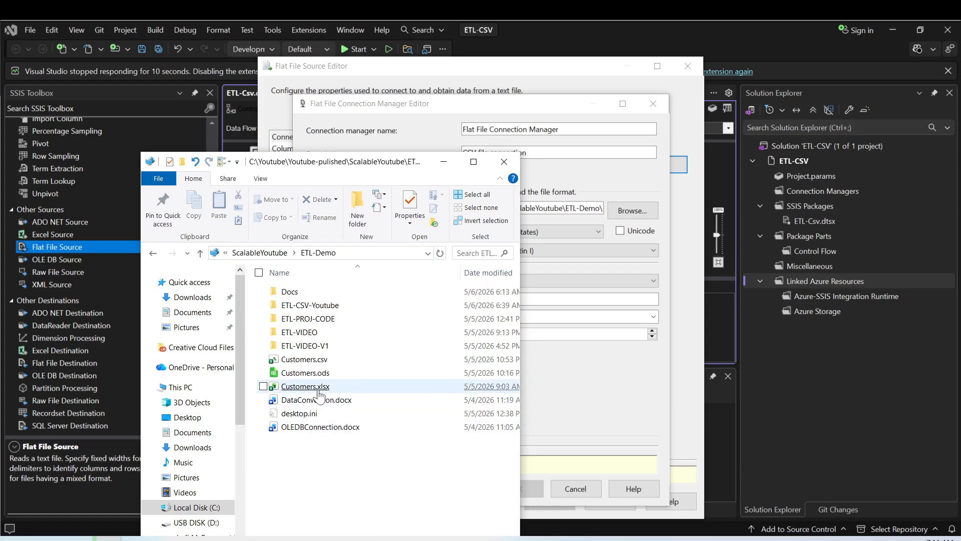
click(301, 359)
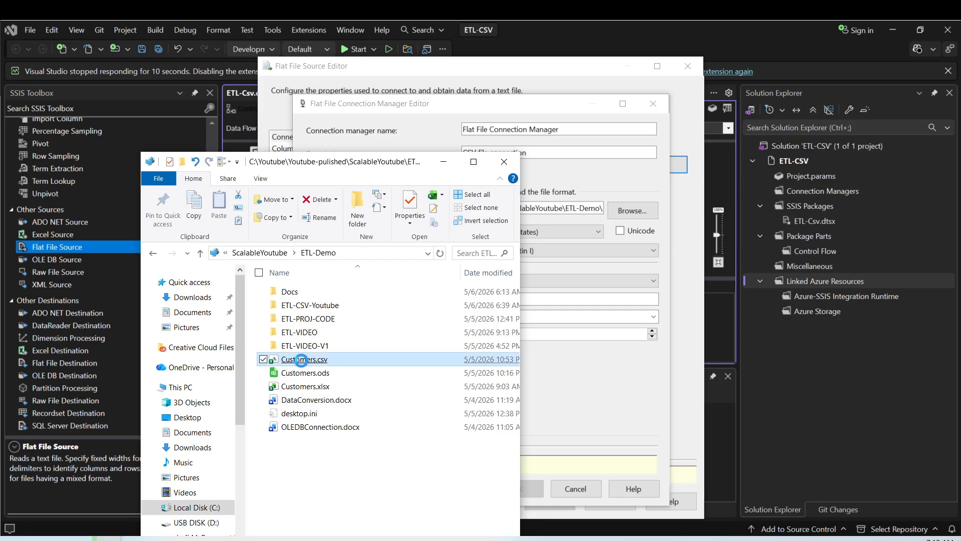
right_click(301, 360)
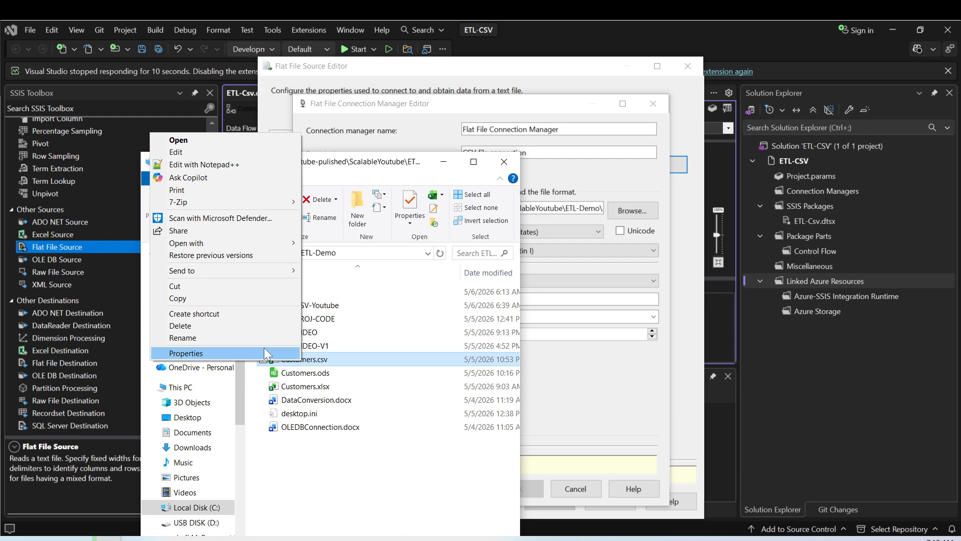
click(248, 338)
key(ctrl+c)
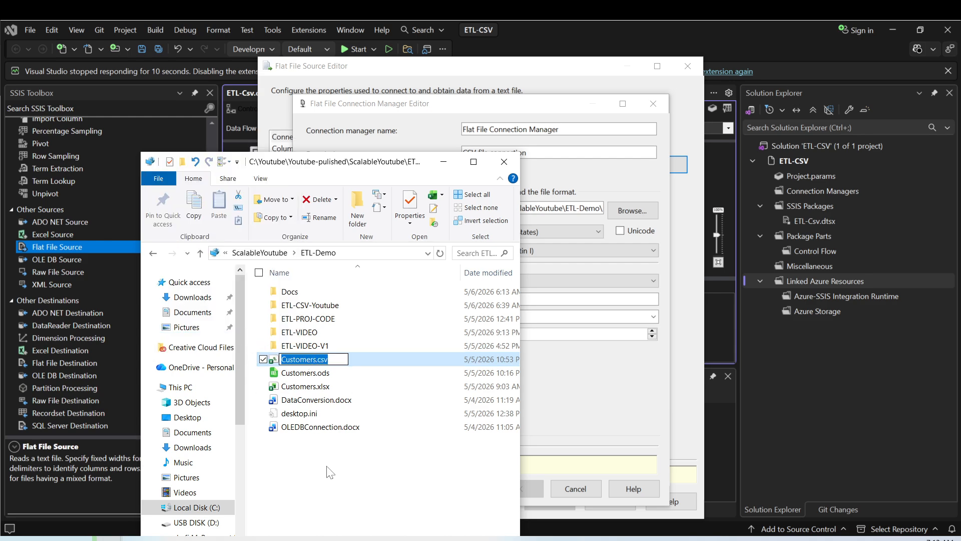
click(593, 388)
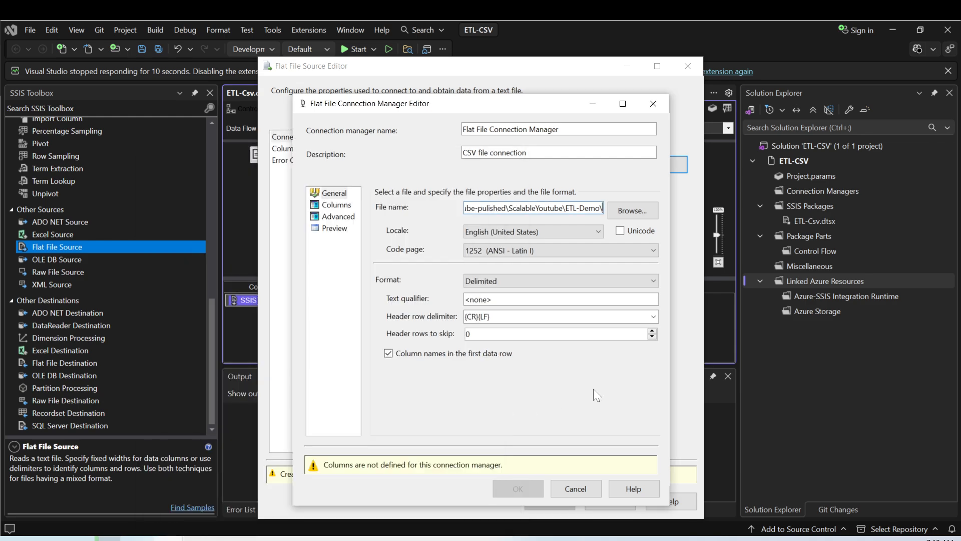
key(ctrl+v)
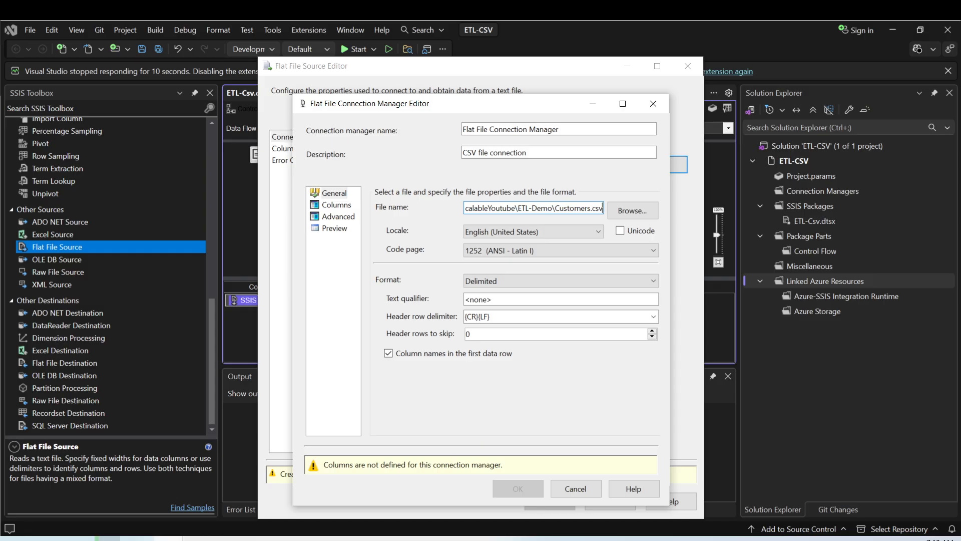
Set the number of header rows to skip to 1 for the flat file connection
click(355, 540)
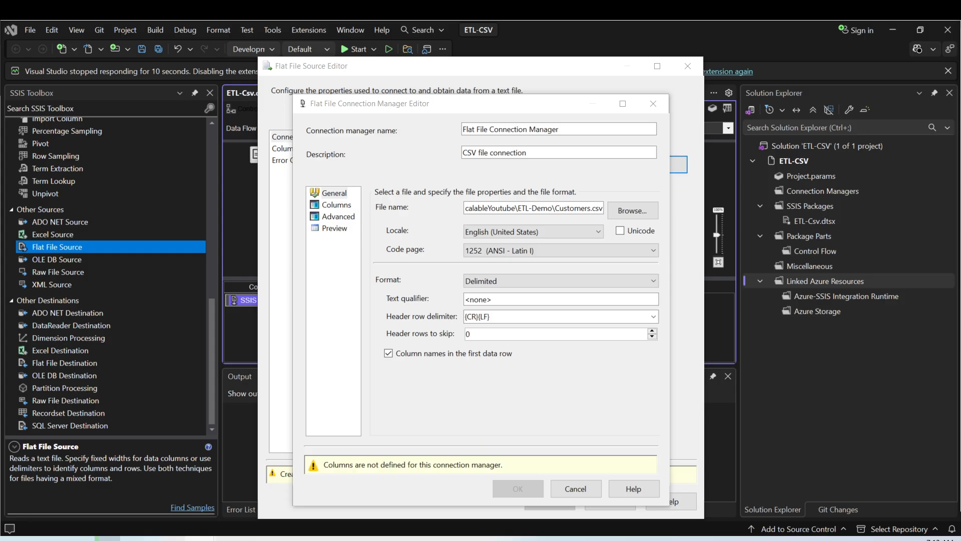
click(652, 332)
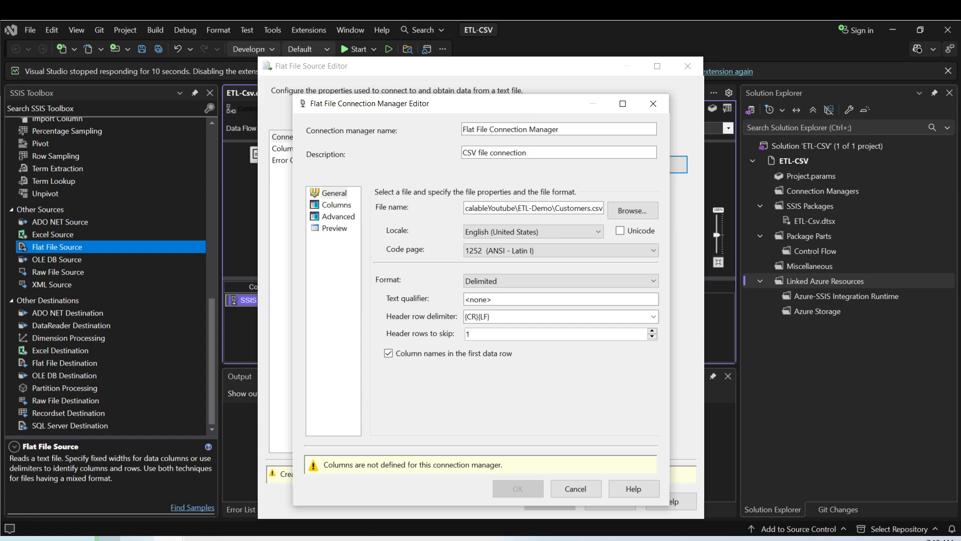
Switch to Notepad++ and examine the Customer Details title line above the column names in Customers.csv, and return to Visual Studio
key(alt+Tab)
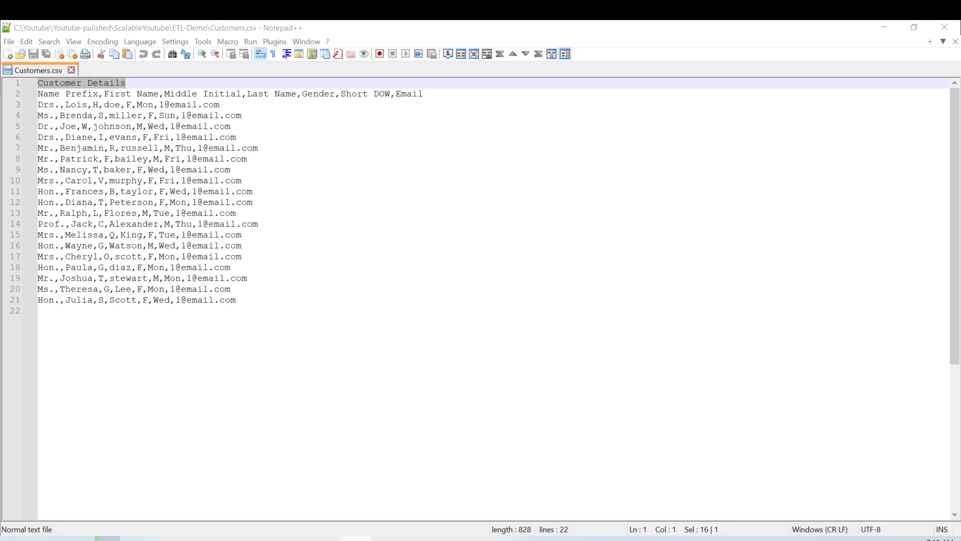
click(127, 83)
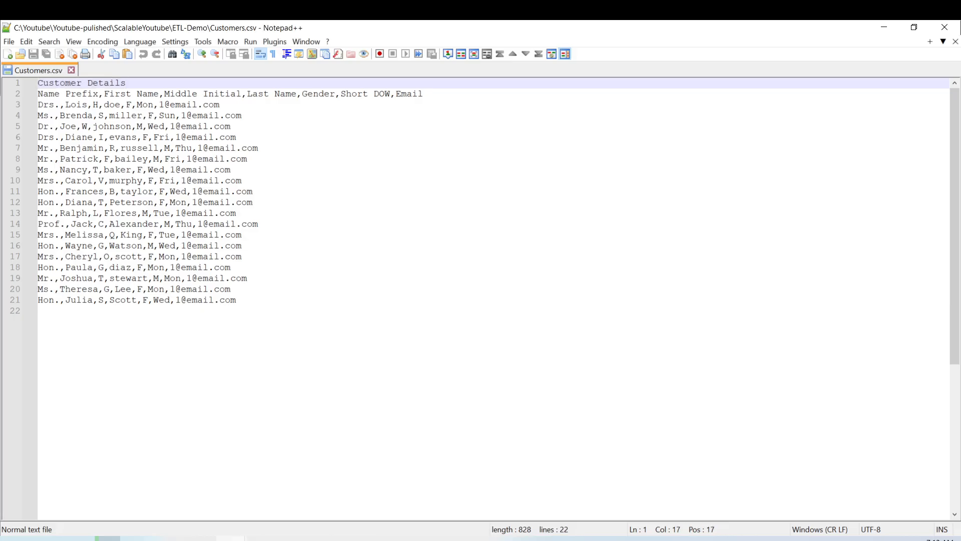
key(shift+Left)
key(shift+Left)
key(shift+Left)
key(shift+Left)
key(shift+Left)
key(shift+Left)
key(shift+Left)
key(shift+Left)
key(shift+Left)
key(shift+Left)
key(shift+Left)
key(shift+Left)
key(shift+Left)
key(shift+Left)
key(shift+Left)
key(shift+Left)
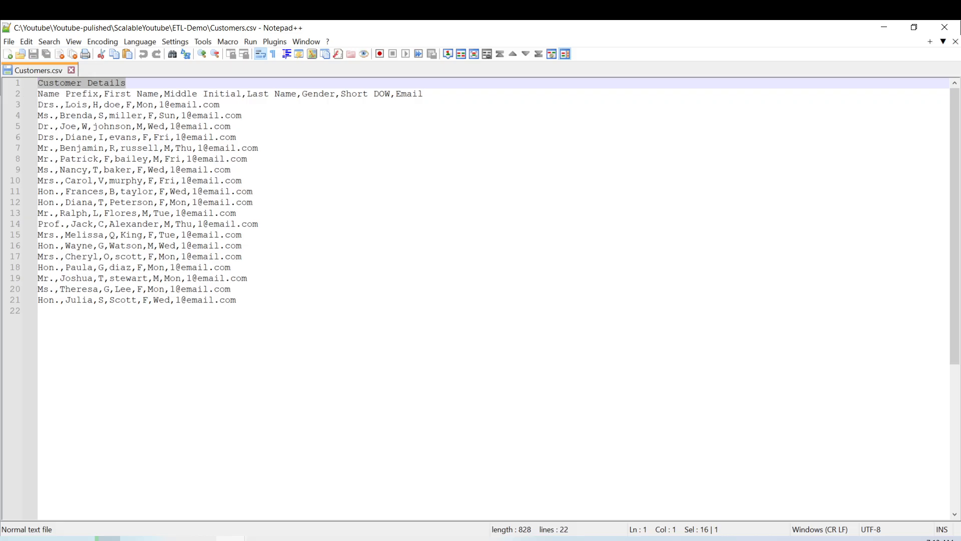
key(End)
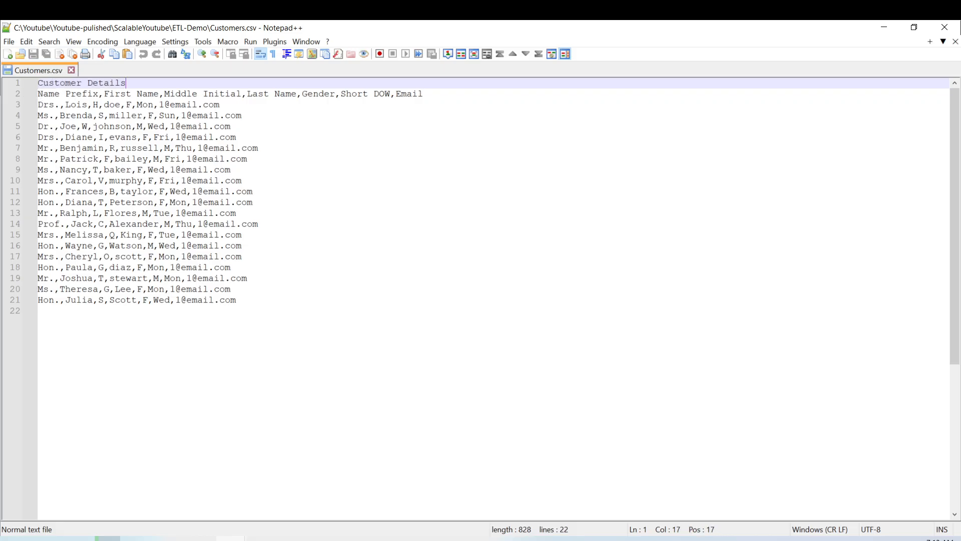
key(shift+Left)
key(shift+Left)
key(shift+Left)
key(shift+Left)
key(shift+Left)
key(shift+Left)
key(shift+Left)
key(shift+Left)
key(shift+Left)
key(shift+Left)
key(shift+Left)
key(shift+Left)
key(shift+Left)
key(shift+Left)
key(shift+Left)
key(shift+Left)
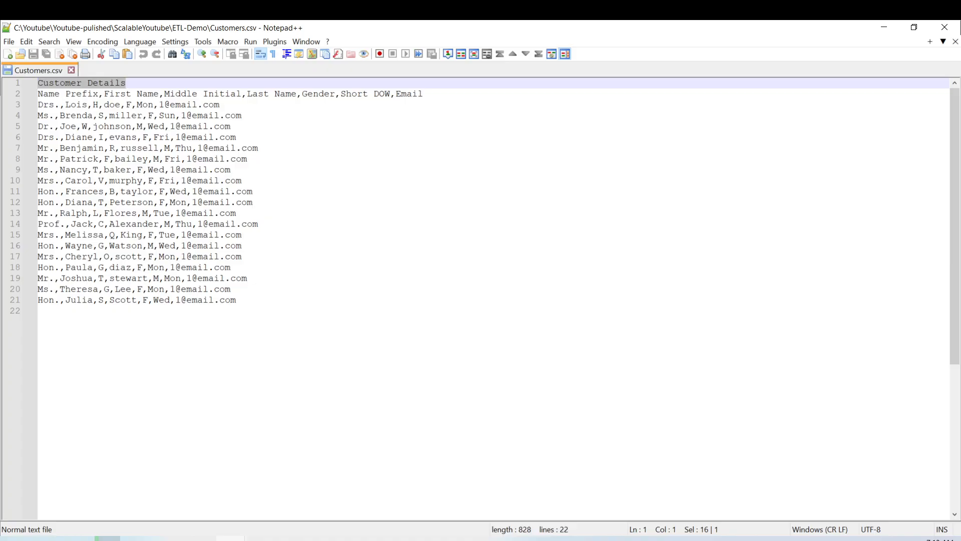
key(alt+Tab)
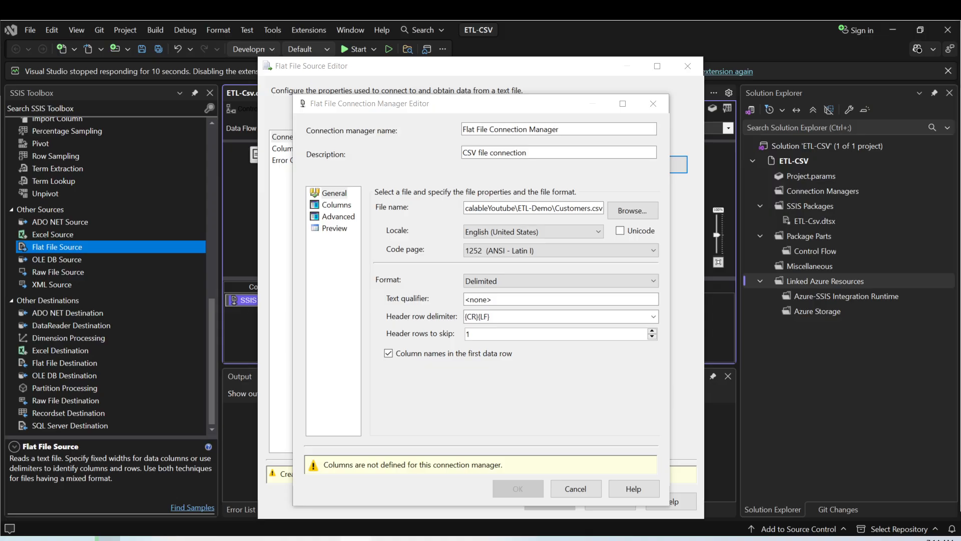
Define the connection's columns with the {CR}{LF} row and comma column delimiters, and accept the connection manager and the Flat File Source settings
click(335, 206)
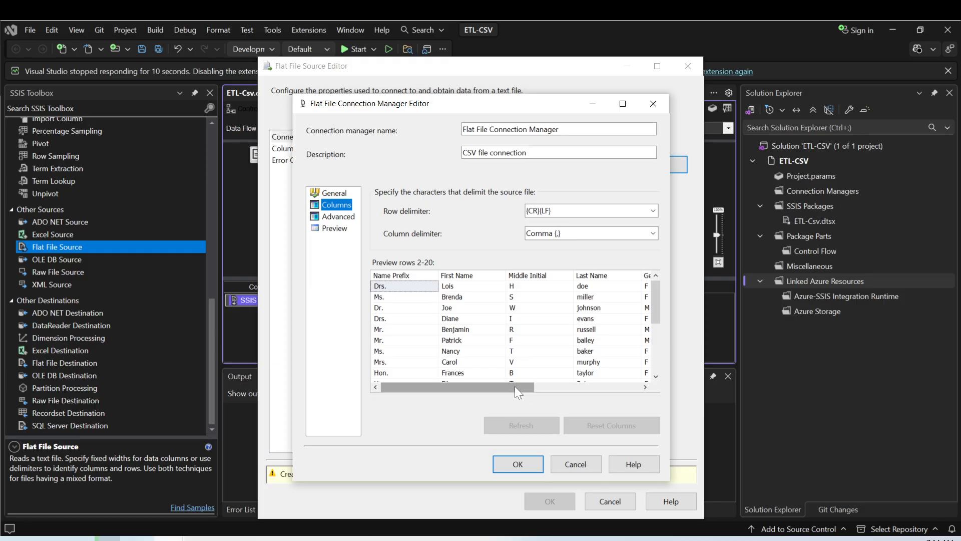
drag(515, 386, 483, 403)
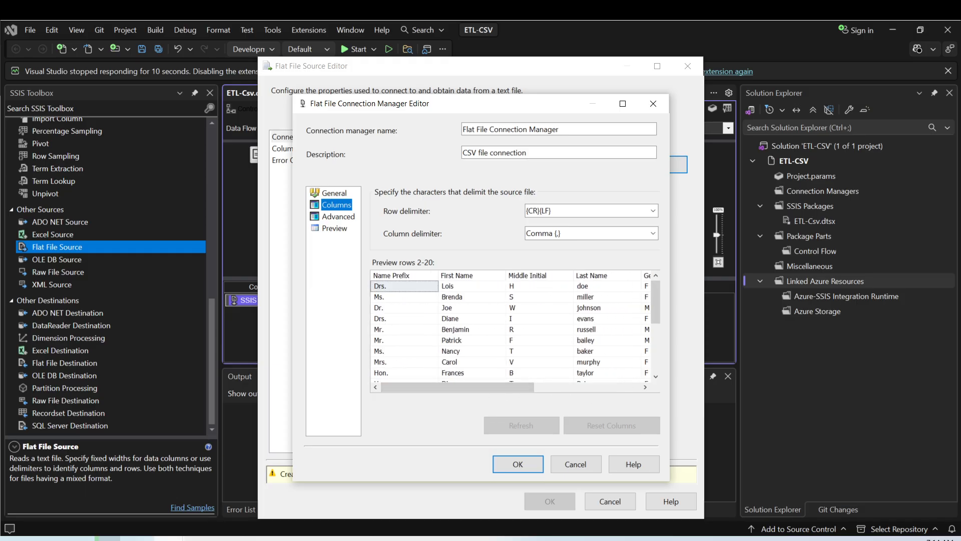
click(518, 465)
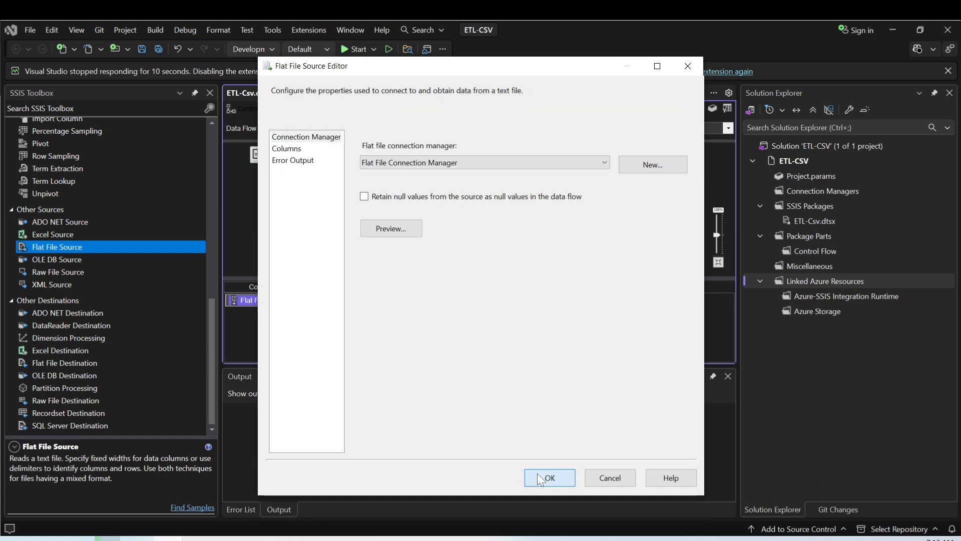
click(537, 473)
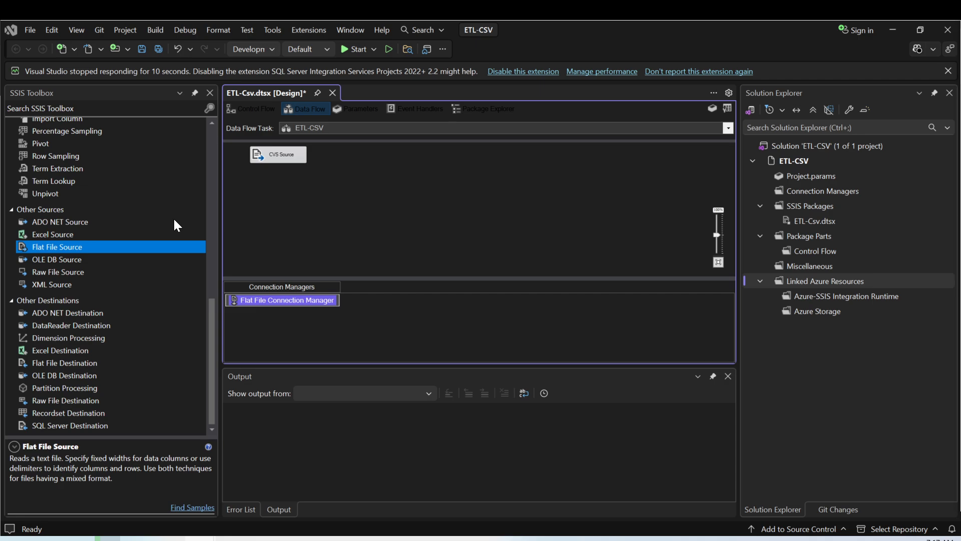
Add a Data Conversion transformation below the CVS Source in the data flow
scroll(174, 220, up, 10)
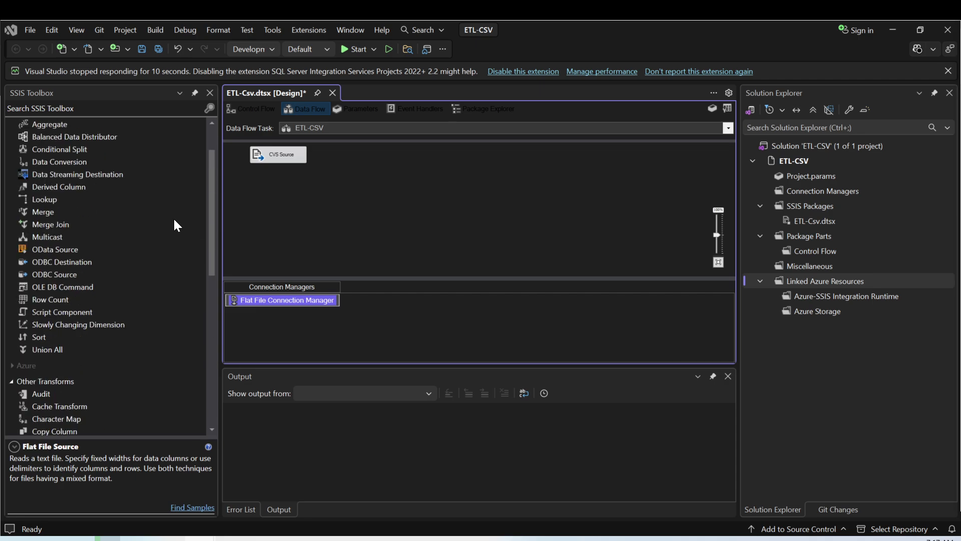
scroll(174, 225, up, 2)
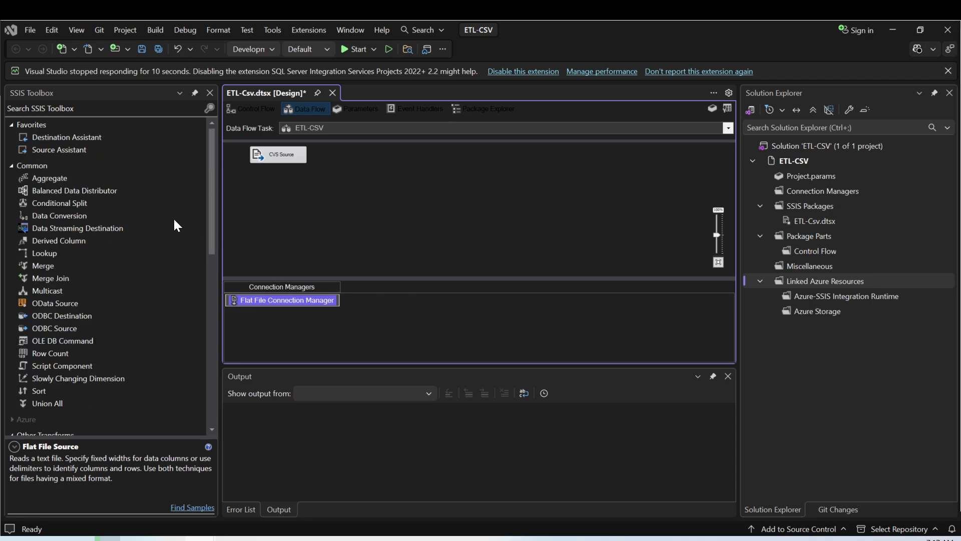
click(66, 219)
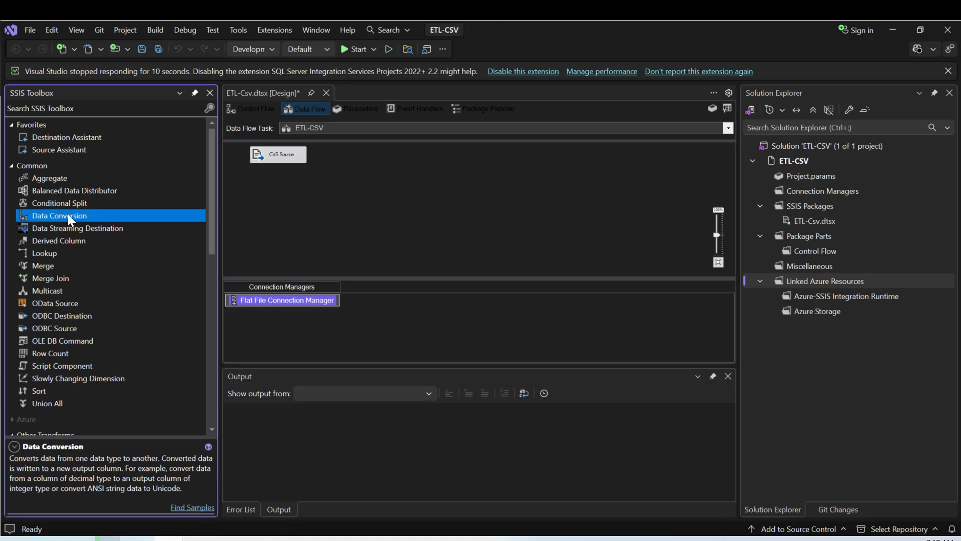
drag(68, 214, 269, 200)
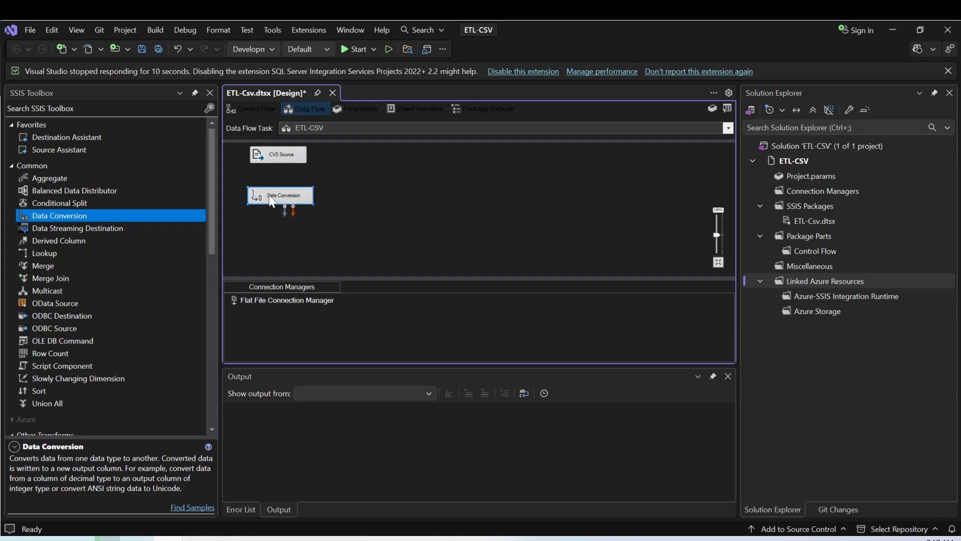
right_click(268, 194)
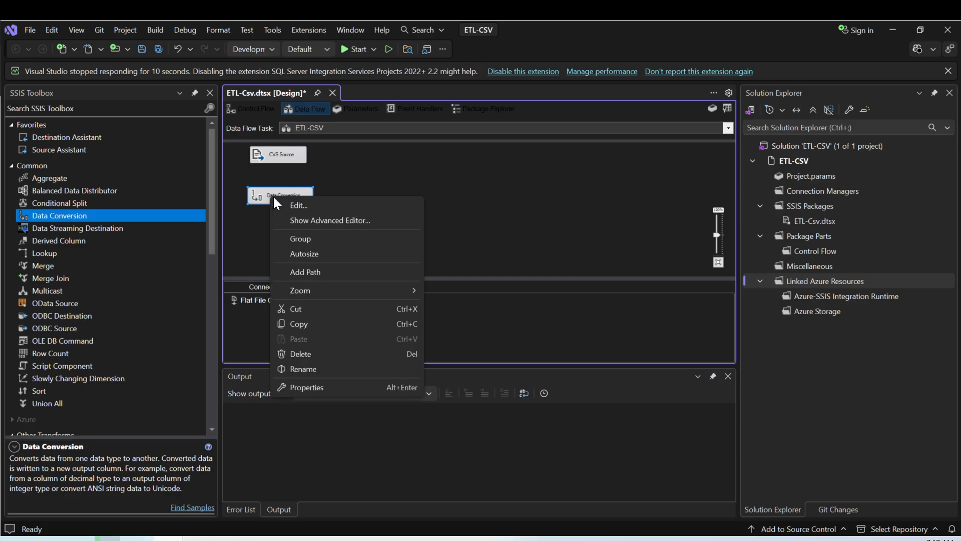
click(287, 201)
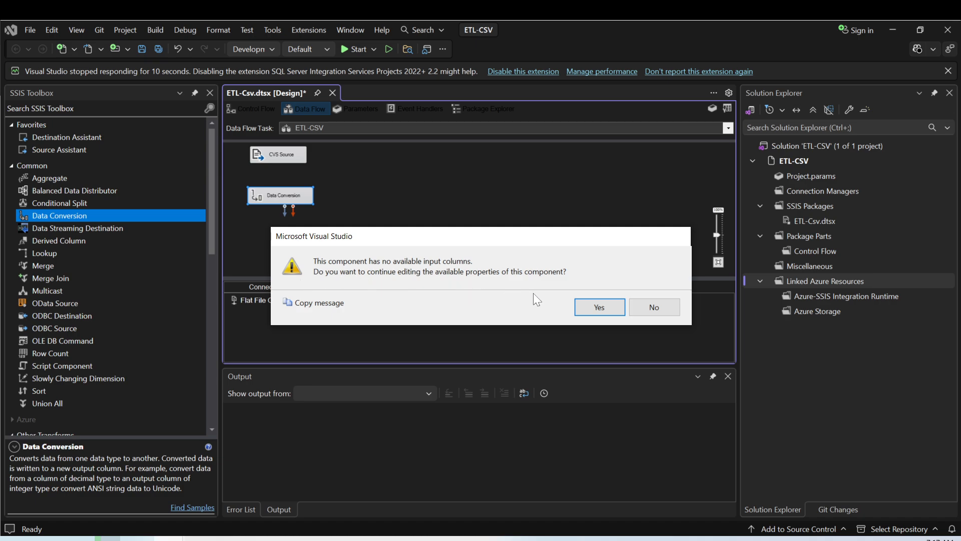
click(584, 302)
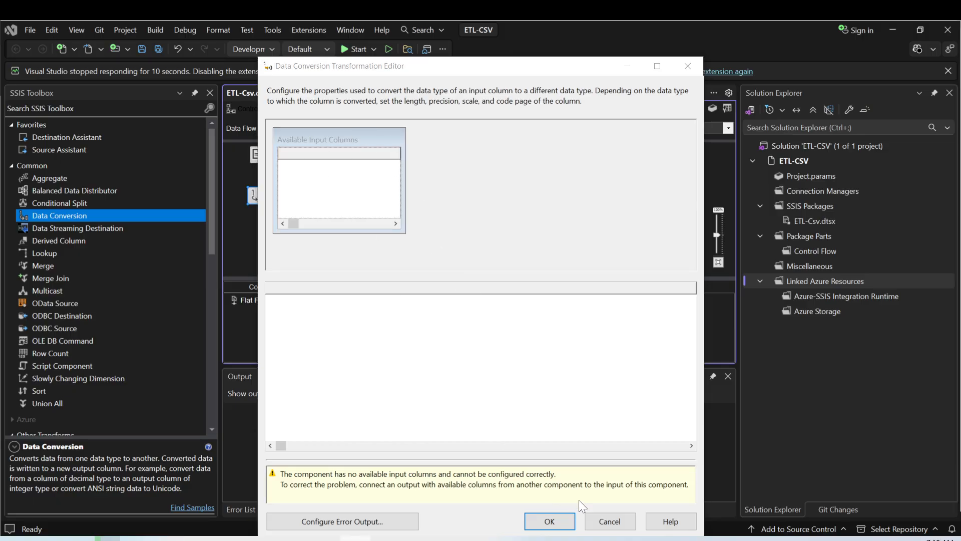
click(594, 519)
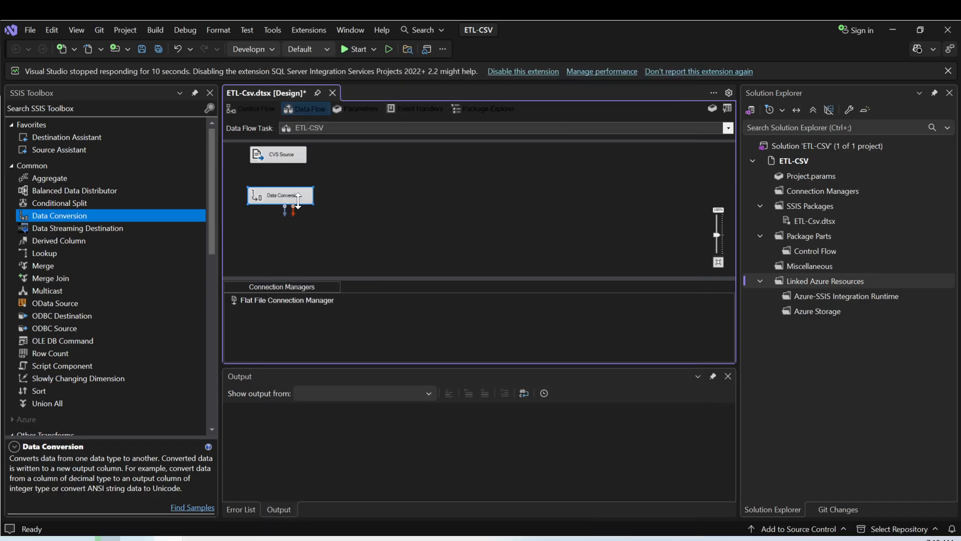
Connect the regular data output of the CVS Source to the Data Conversion transformation
click(284, 156)
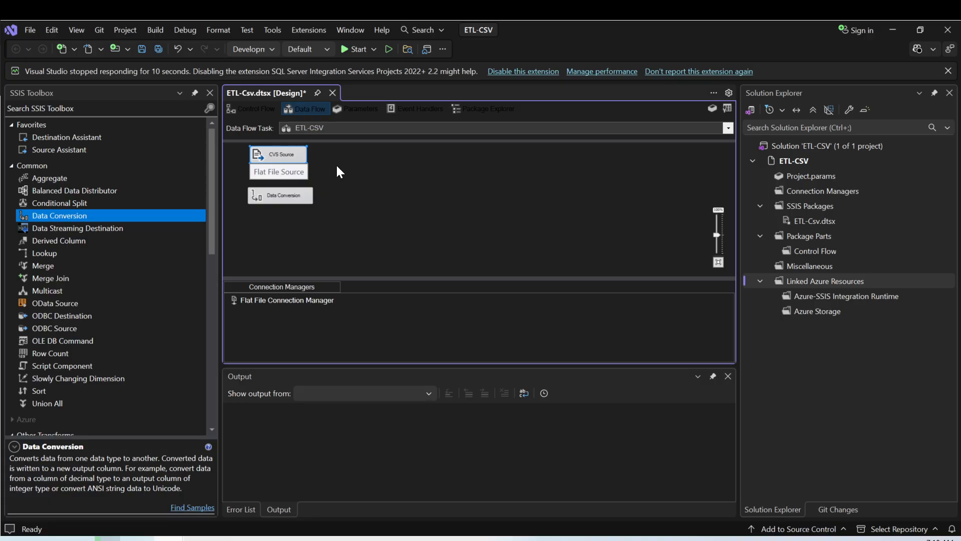
click(300, 176)
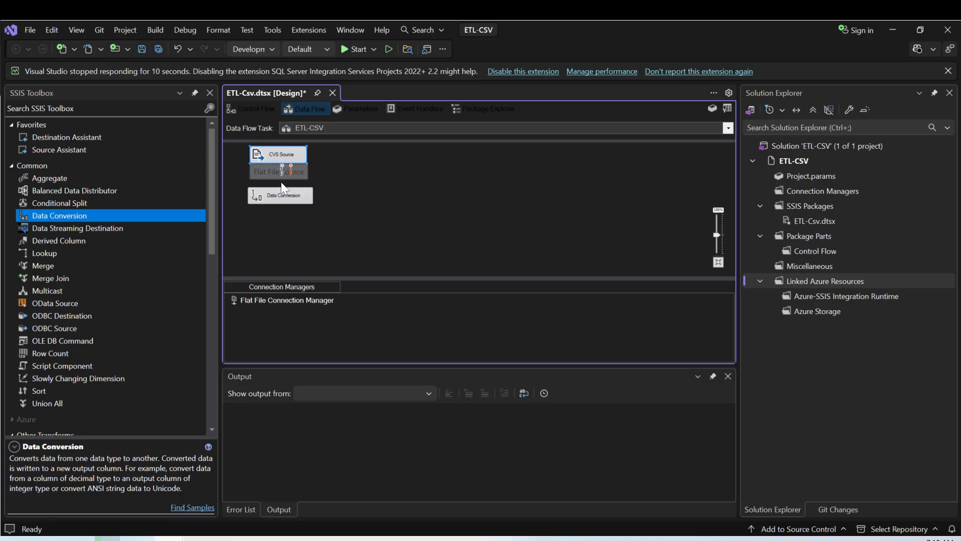
drag(281, 197, 281, 197)
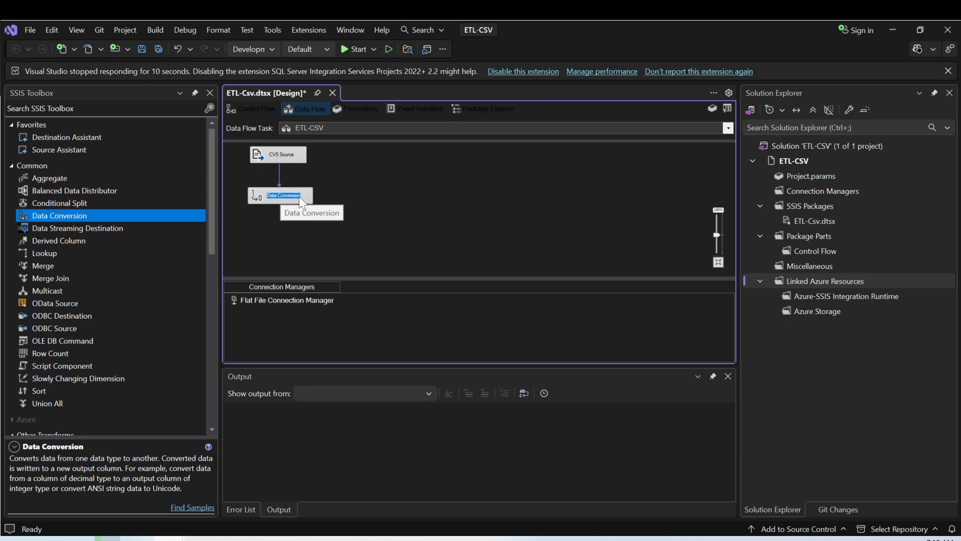
Open the Data Conversion transformation for editing with the columns coming from the CVS Source
click(300, 194)
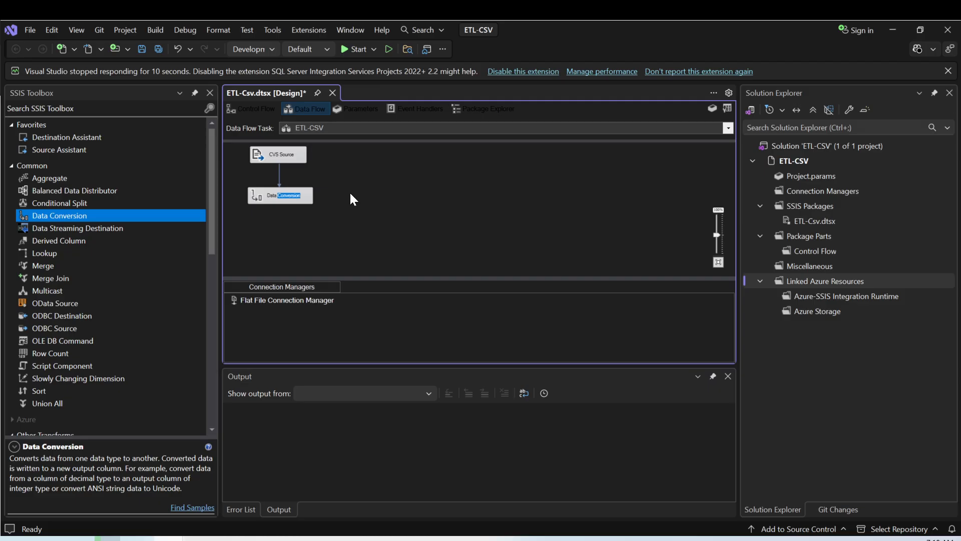
click(350, 194)
click(294, 200)
double_click(289, 195)
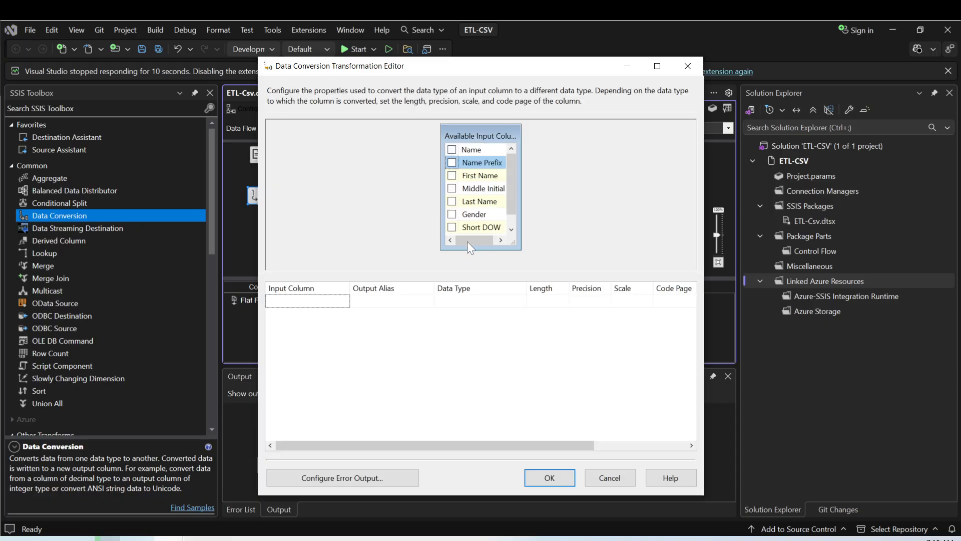
Include the First Name, Last Name and Email input columns in the Data Conversion transformation, and accept its settings
drag(472, 239, 531, 266)
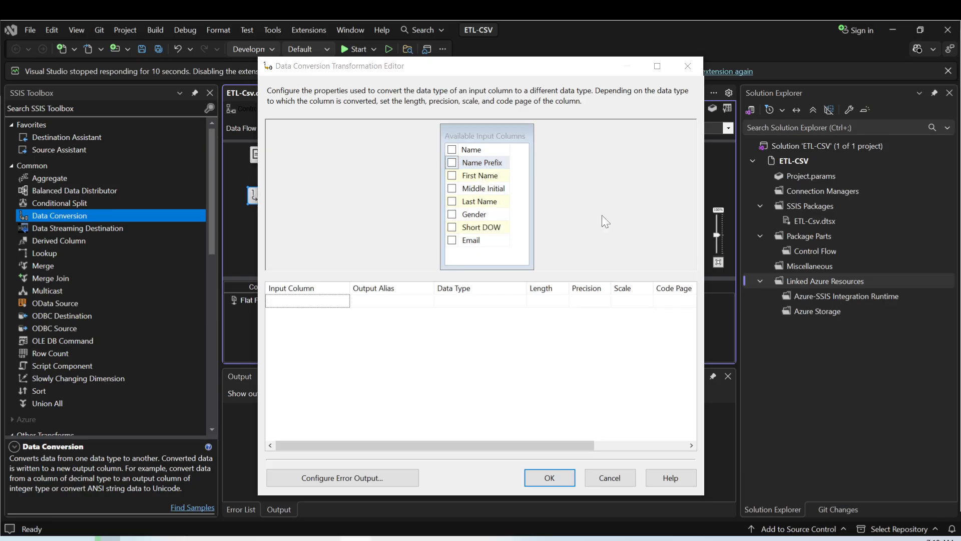
click(452, 176)
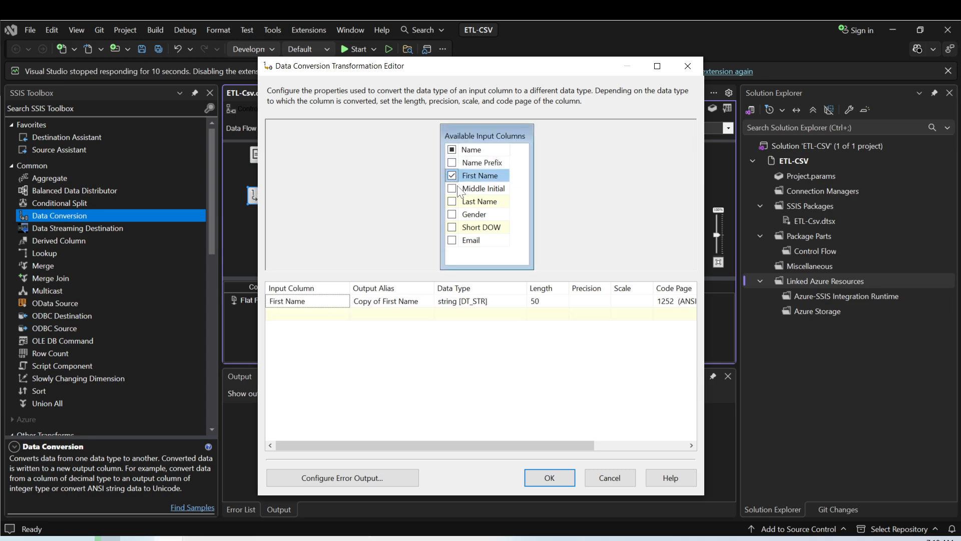
click(452, 202)
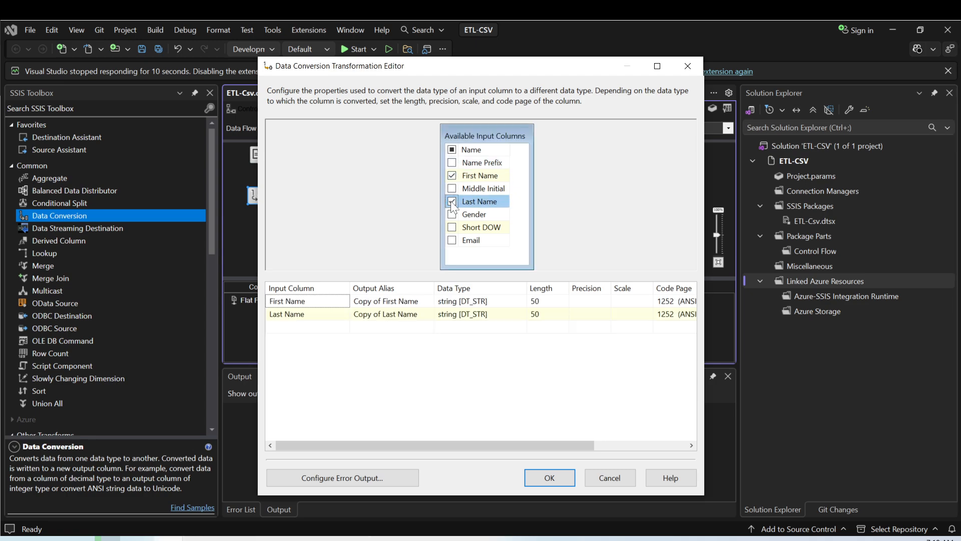
click(452, 241)
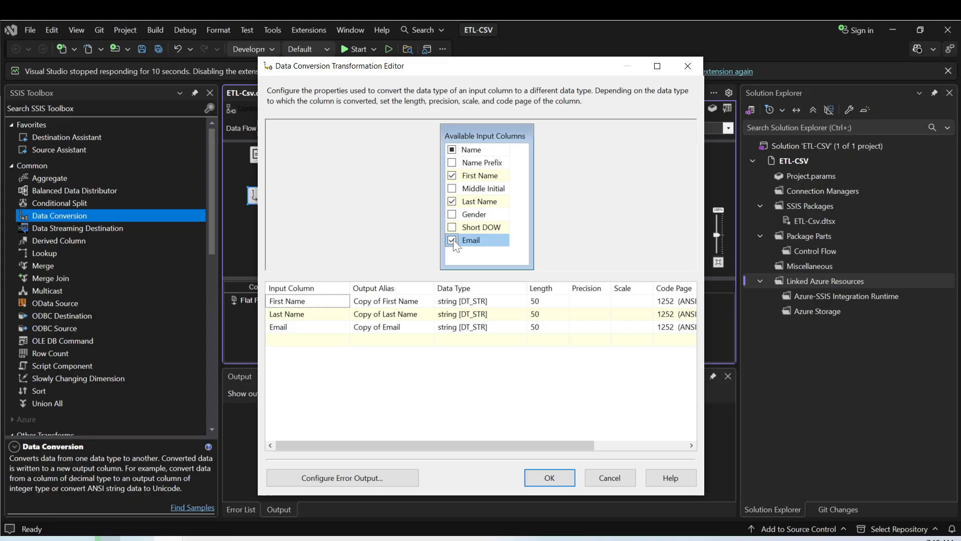
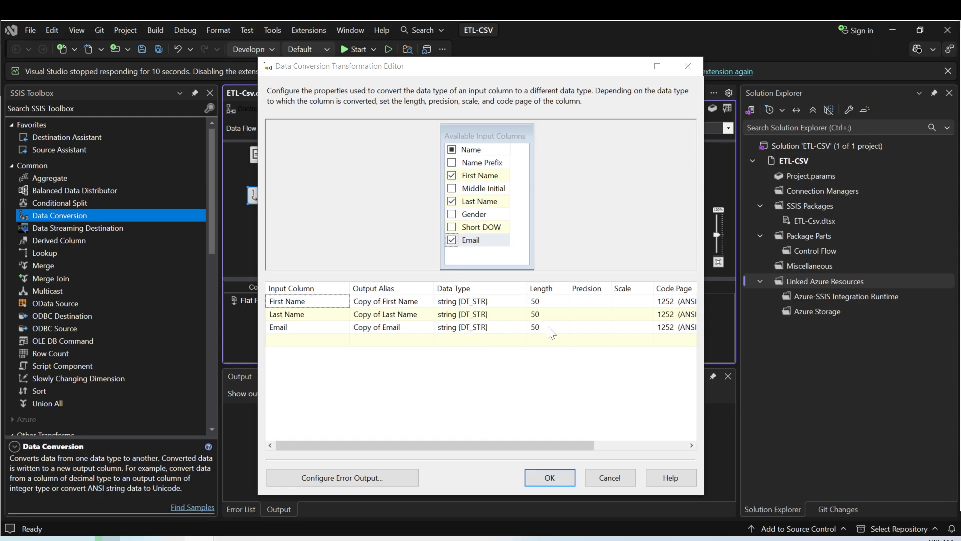
click(548, 479)
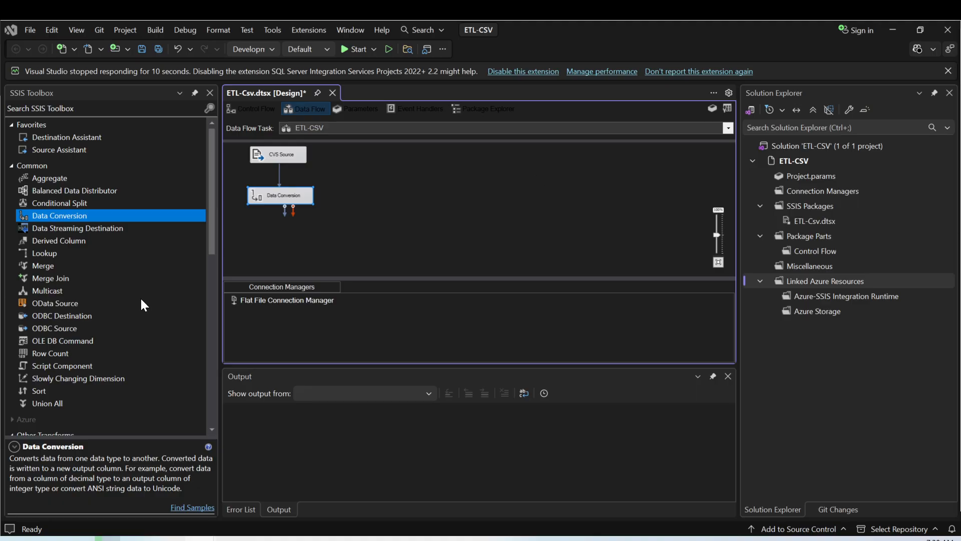
Dismiss the file copy warning and add an OLE DB Destination below the Data Conversion transformation
scroll(75, 273, down, 12)
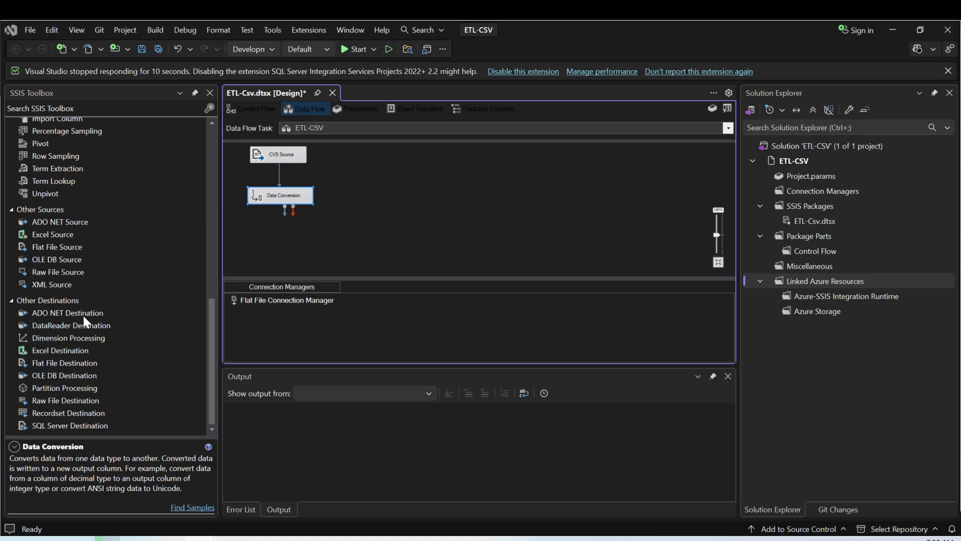
click(67, 303)
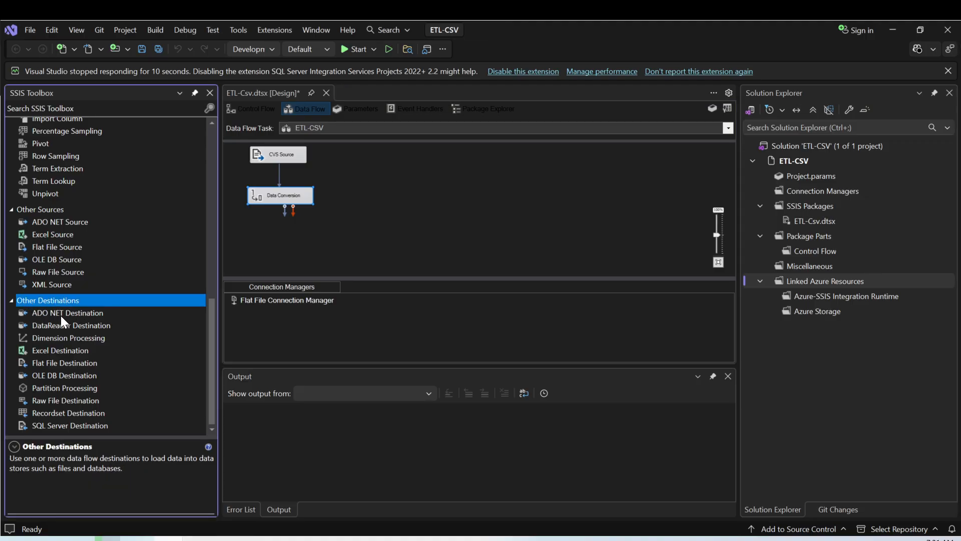
click(79, 376)
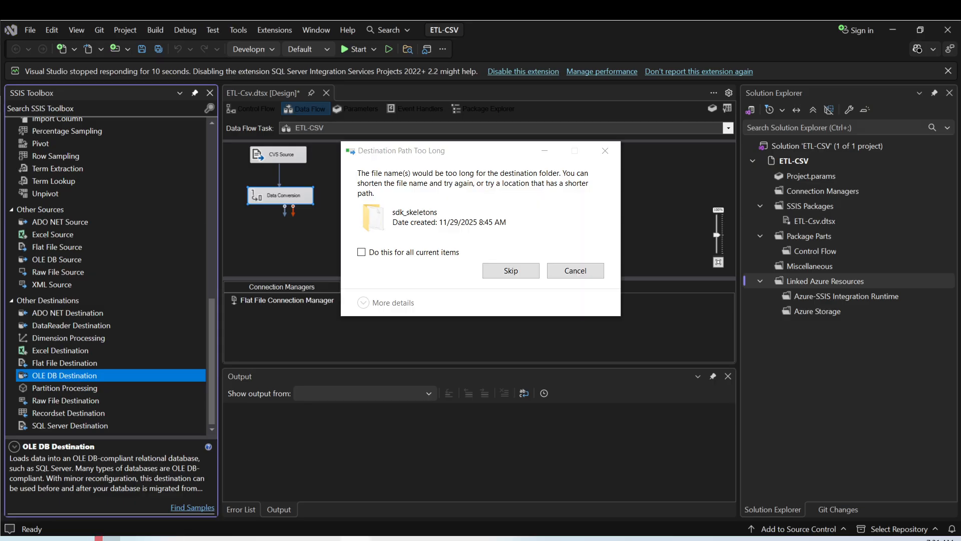
click(571, 276)
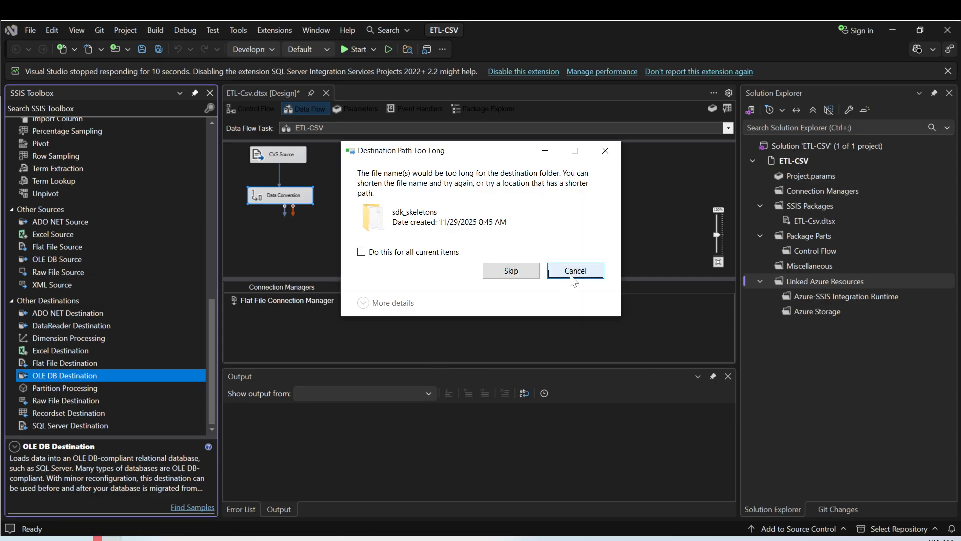
click(526, 274)
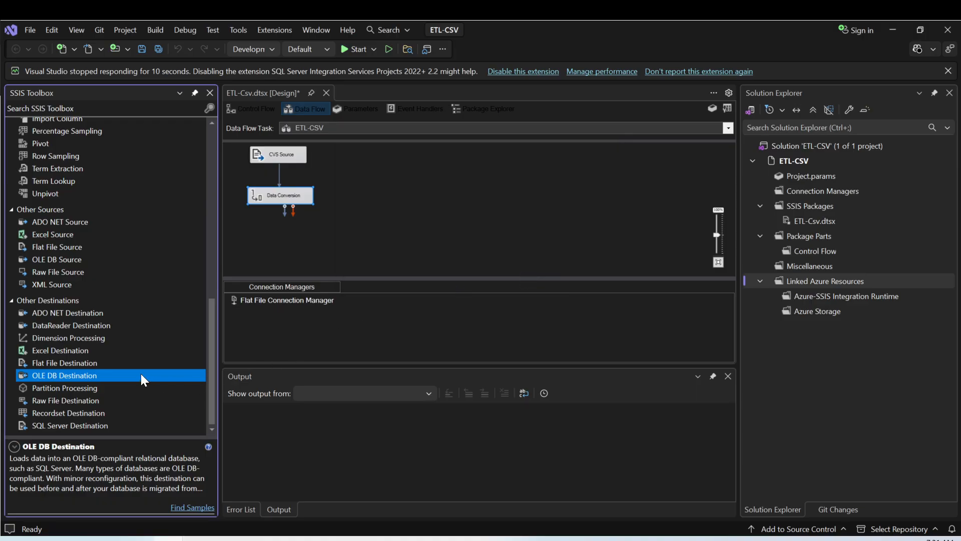
drag(140, 373, 276, 242)
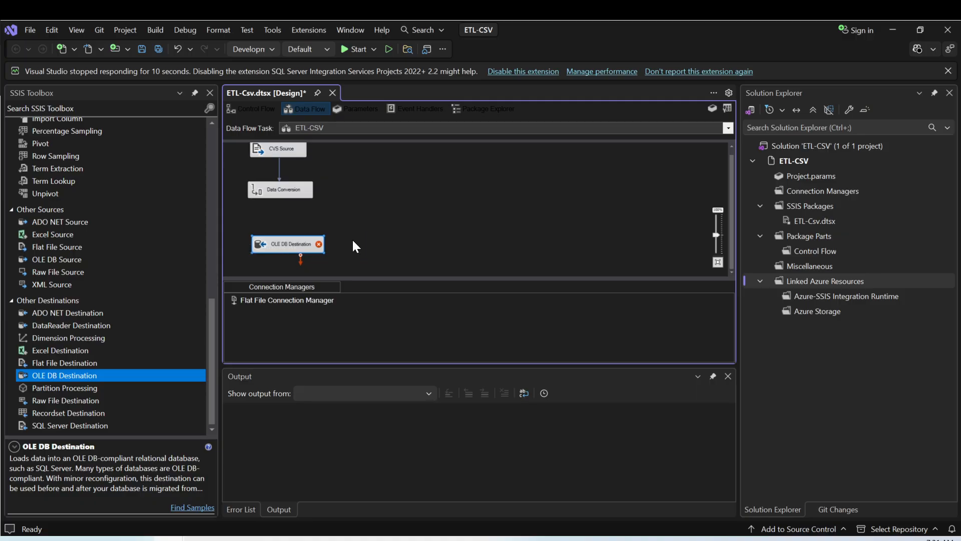
Open the OLE DB Destination for editing without input columns, and select the existing SQL Server Express connection to the Customers database
double_click(292, 252)
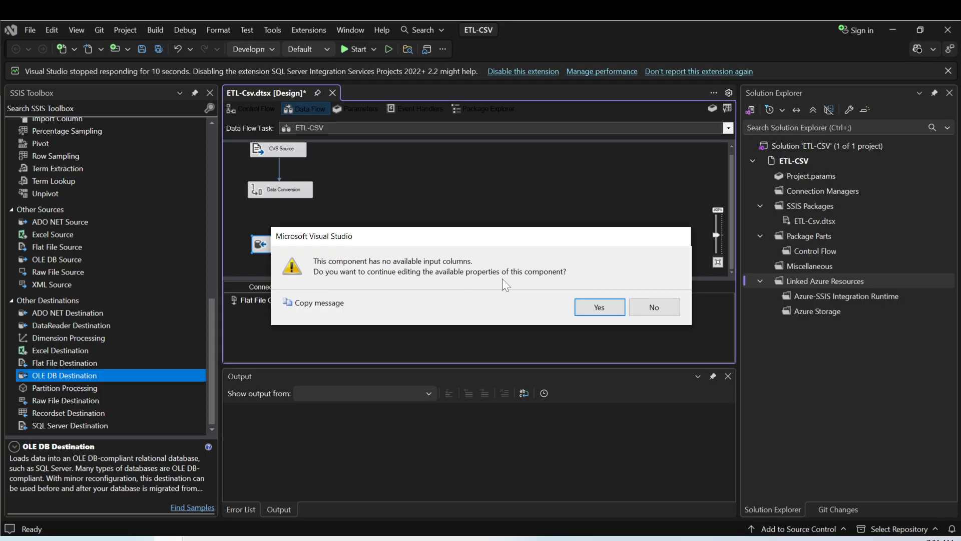
click(589, 305)
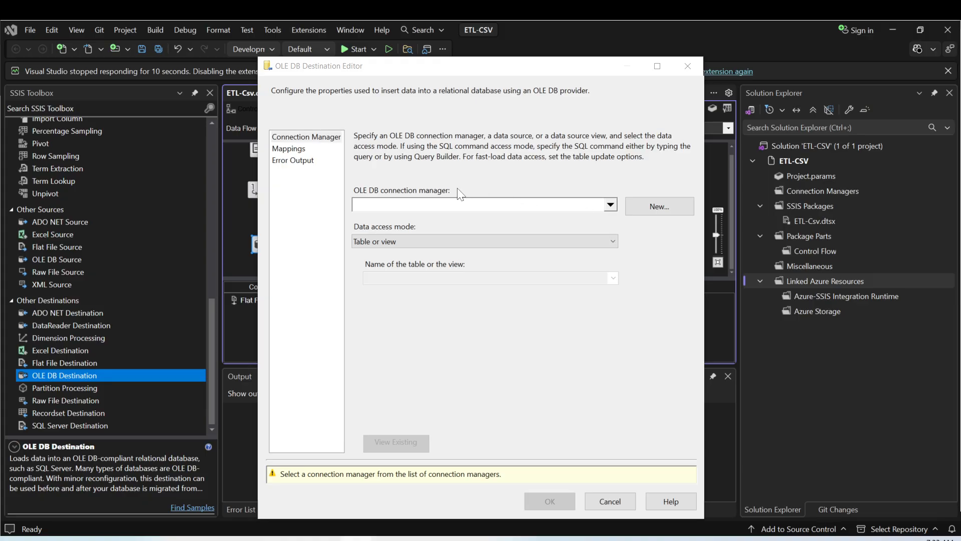
click(650, 209)
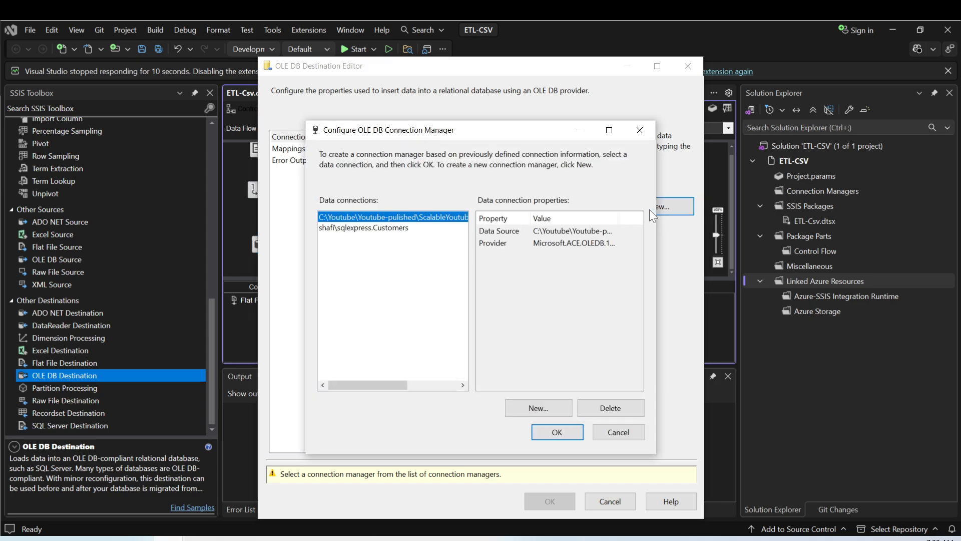
click(395, 229)
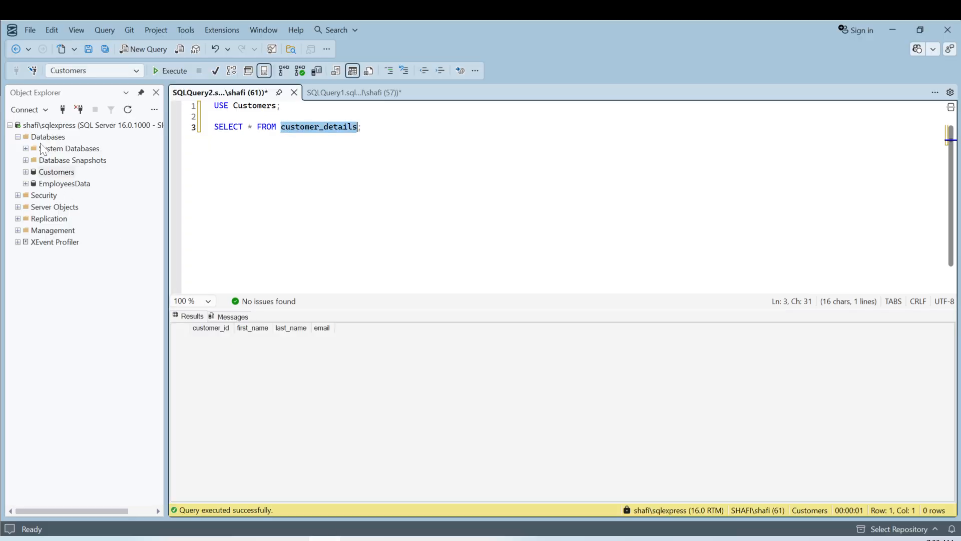
Switch to SQL Server Management Studio, copy the server name from the Database Engine connection properties, and cancel the connection
click(22, 107)
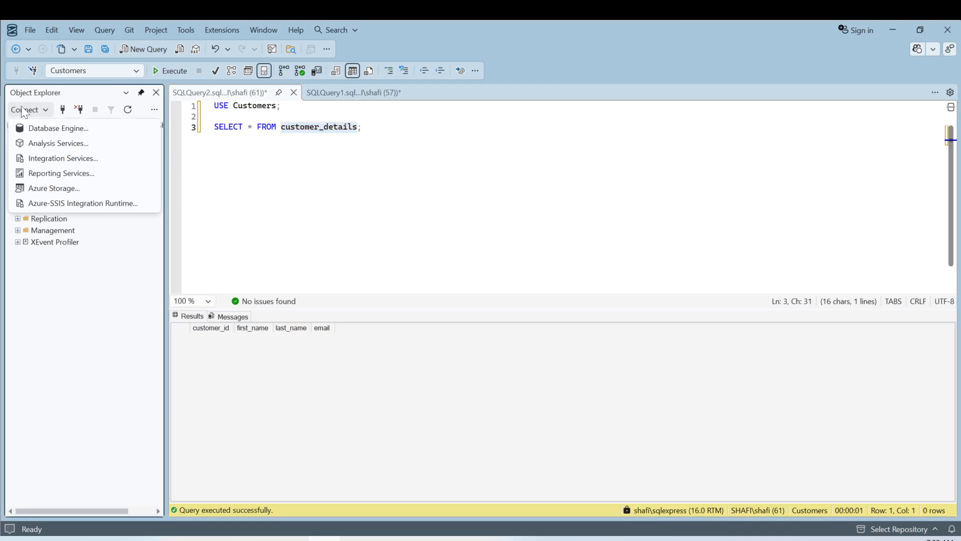
click(37, 130)
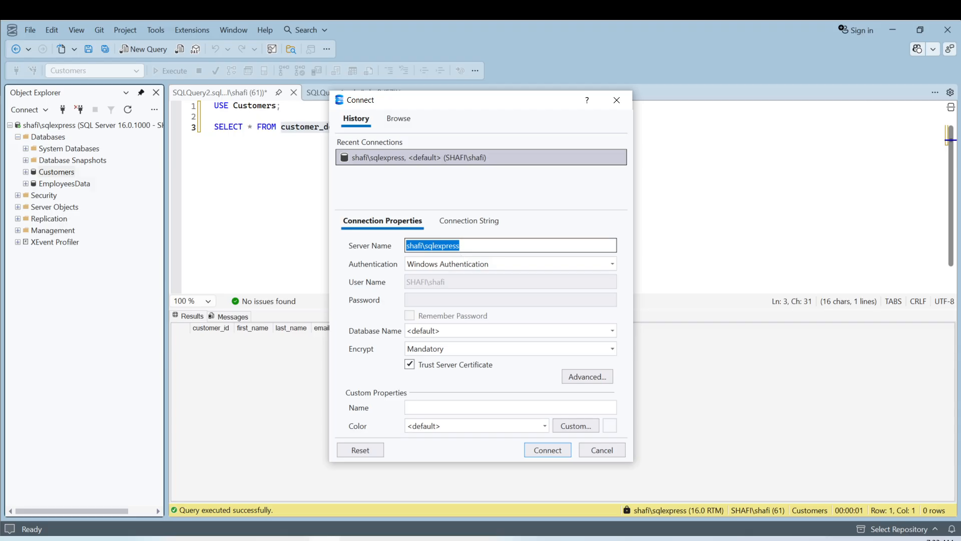
drag(460, 245, 408, 259)
key(ctrl+c)
click(460, 247)
drag(461, 245, 424, 246)
click(413, 246)
click(601, 449)
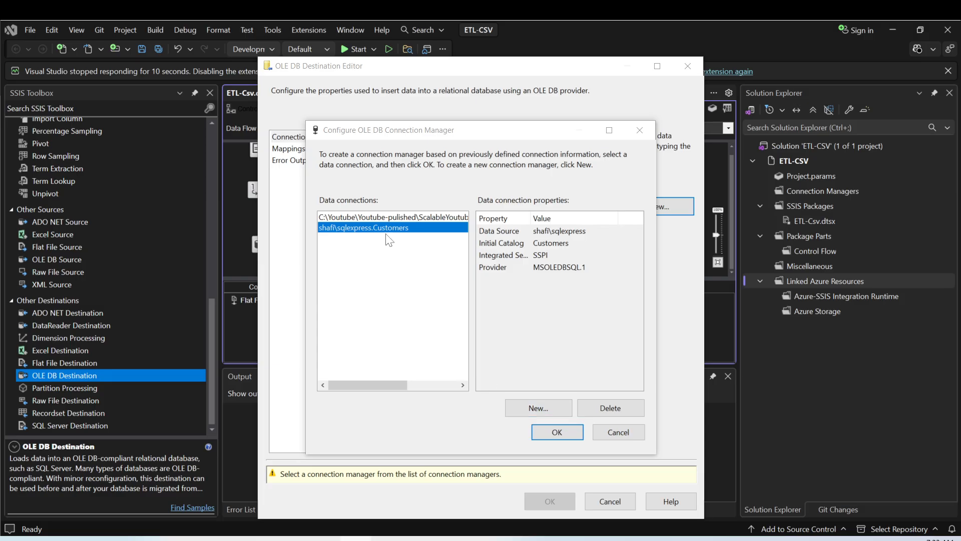
Switch back to Visual Studio and start a new OLE DB connection with the Microsoft Office 12.0 Access Database Engine OLE DB Provider
click(540, 409)
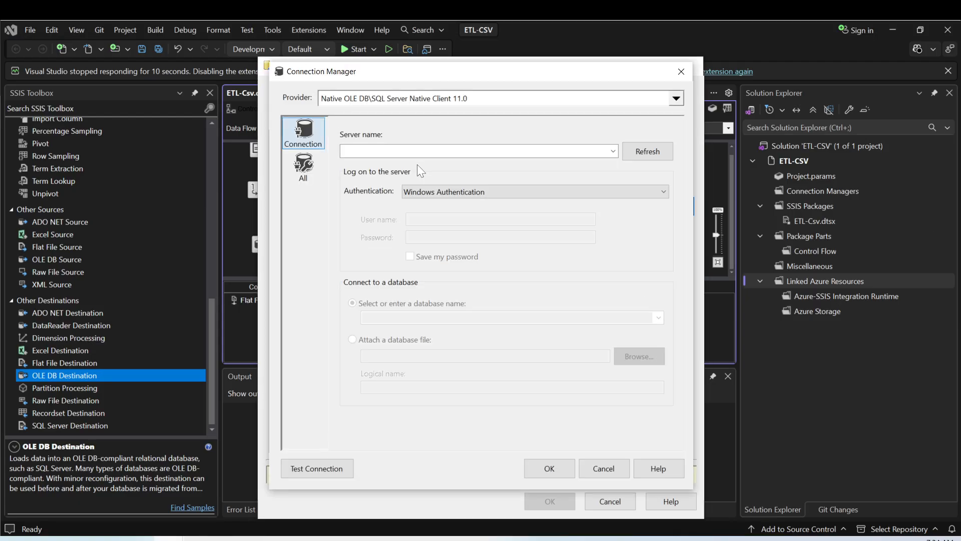
click(506, 103)
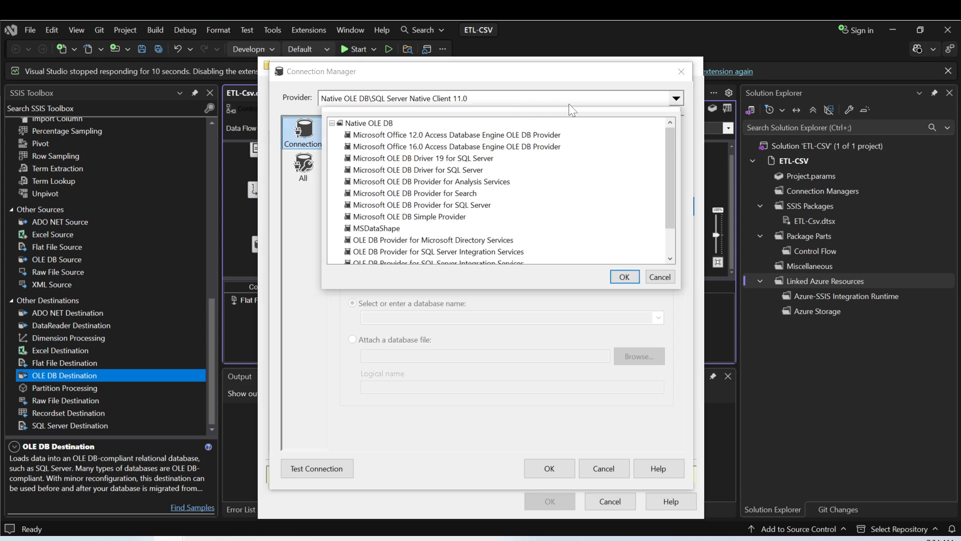
click(439, 137)
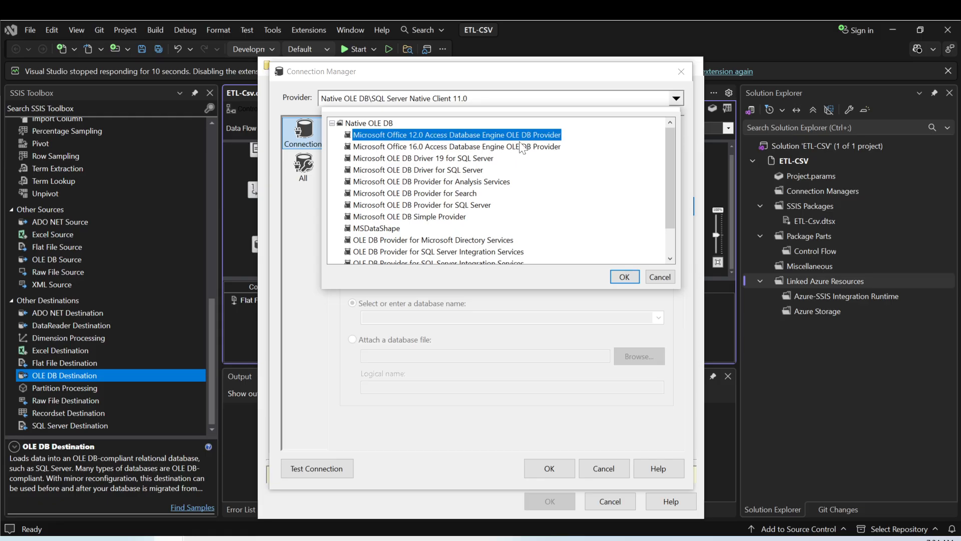
click(623, 274)
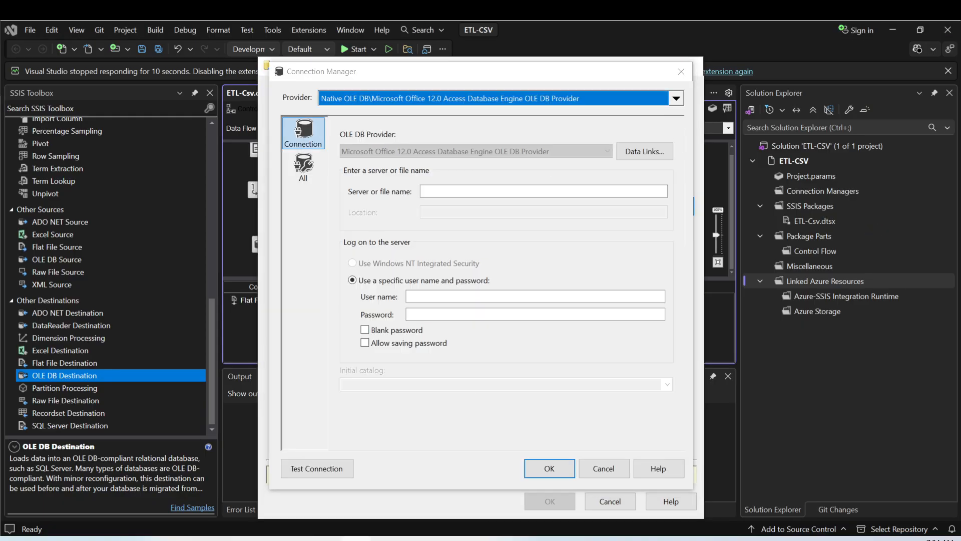
Try entering the SQL Server instance name as the new connection's server, checking it in Management Studio, and discard the new connection
click(544, 192)
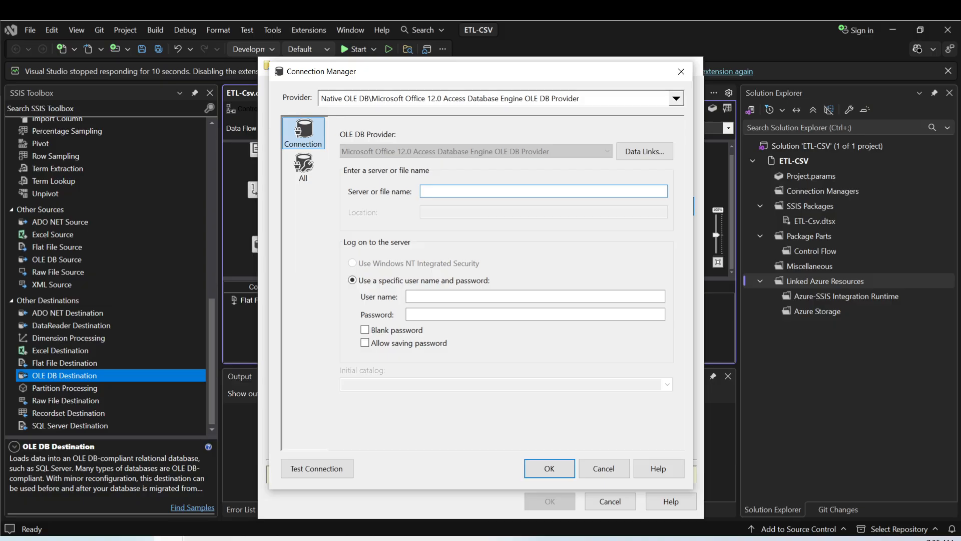
text(chs)
key(BackSpace)
key(BackSpace)
key(BackSpace)
text(shaif\)
click(326, 539)
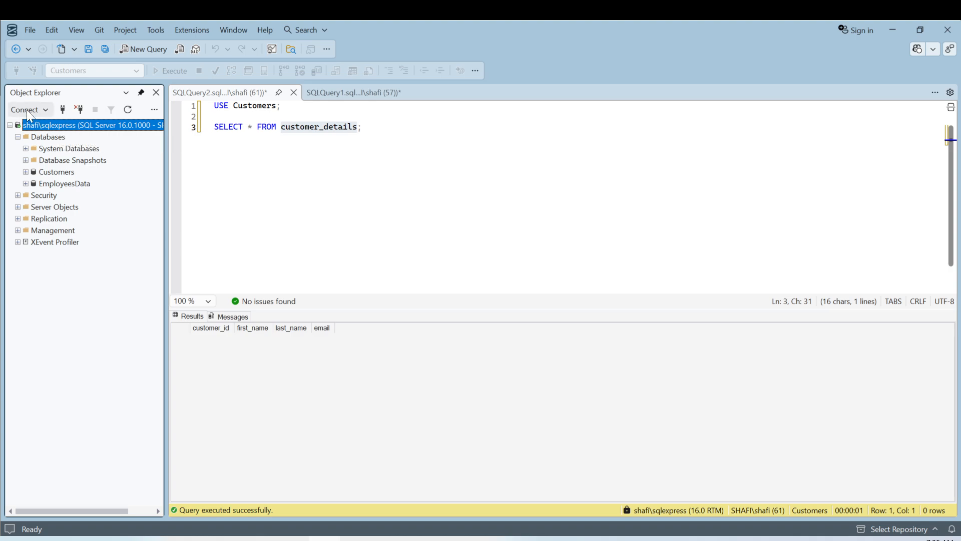
click(26, 109)
click(41, 129)
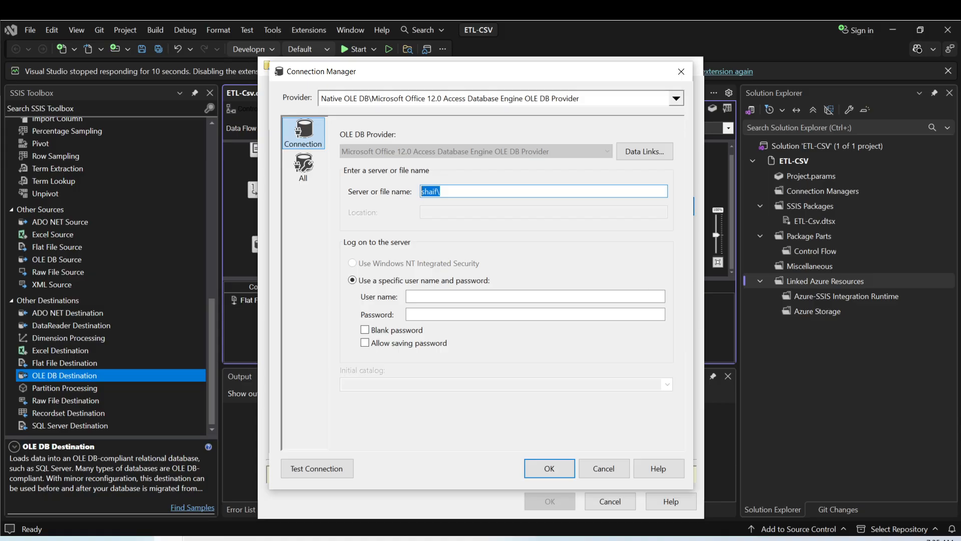
key(ctrl+v)
click(606, 469)
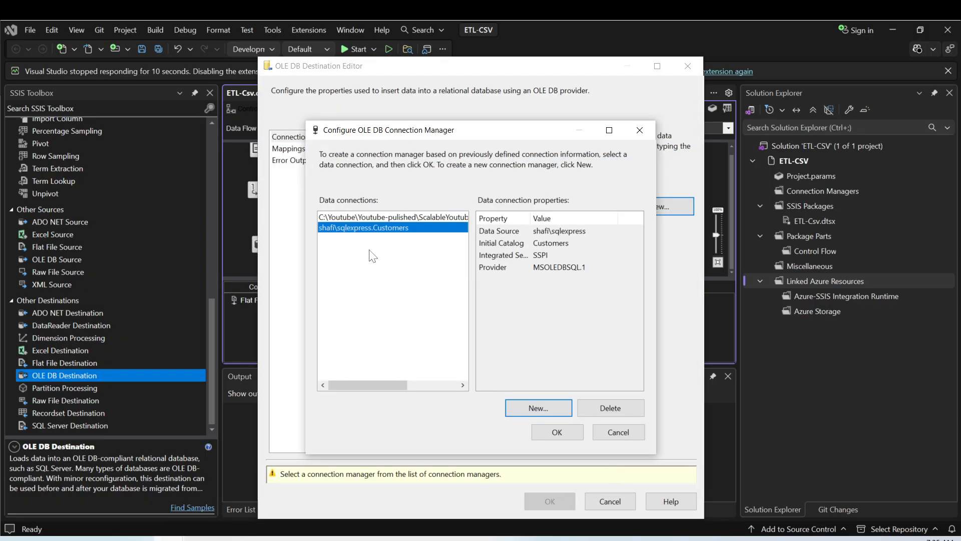
Accept the existing Customers database connection and set the destination table to [dbo].[customer_details] in Table or view mode
click(553, 439)
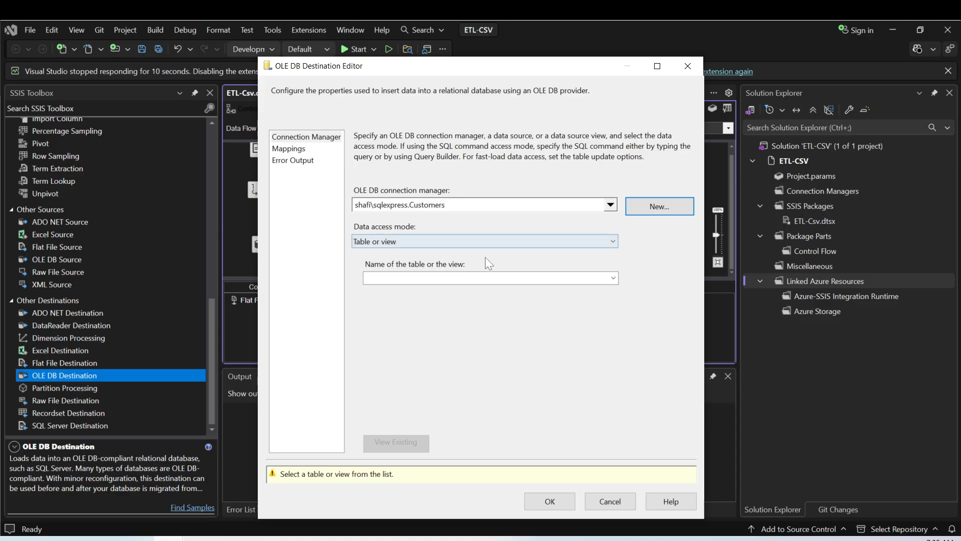
click(612, 280)
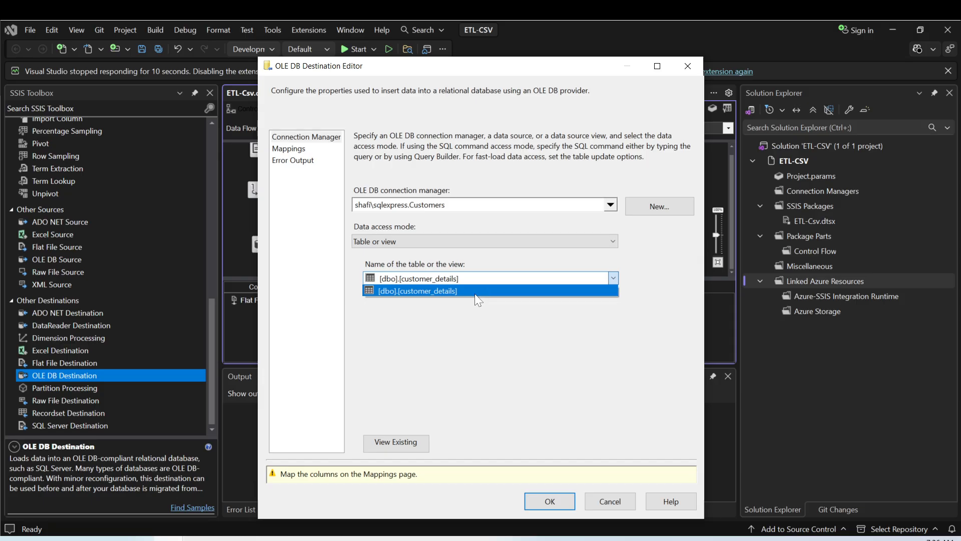
click(474, 294)
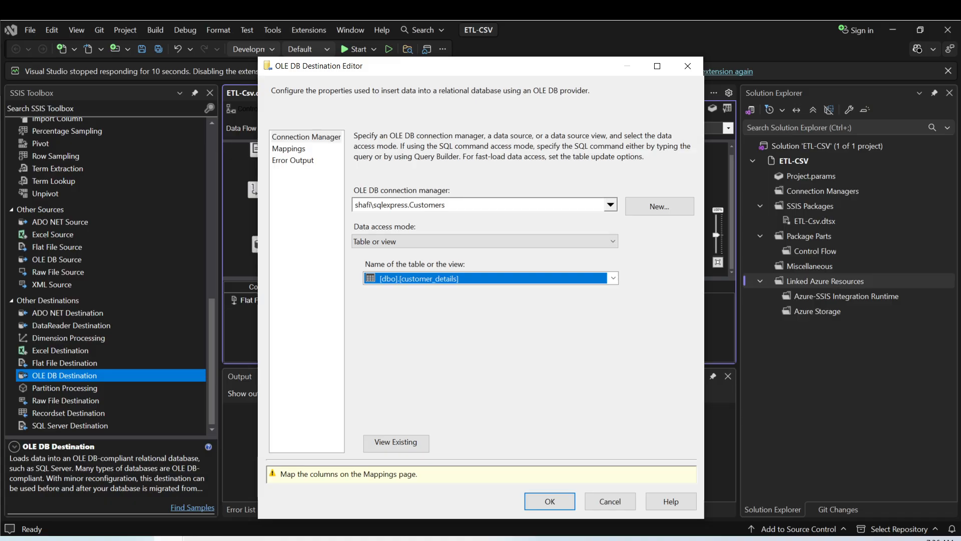
click(356, 539)
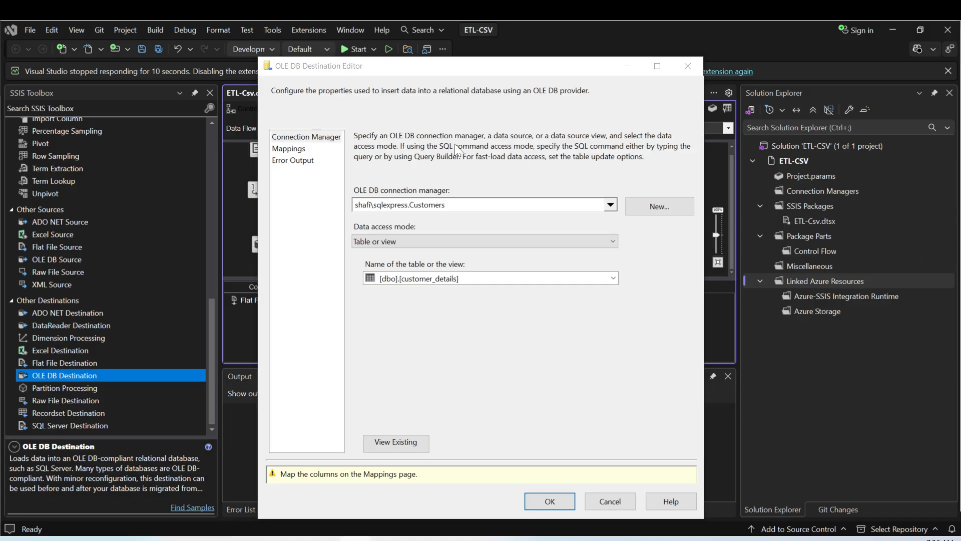
Display the OLE DB Destination's column mappings, and enlarge and rearrange the available input and destination column lists
click(294, 152)
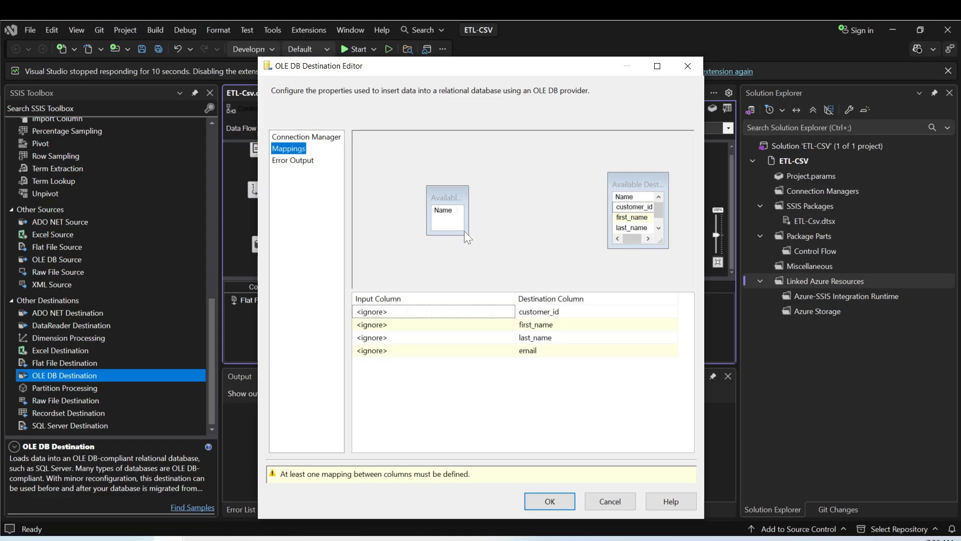
drag(466, 233, 499, 284)
drag(462, 206, 457, 173)
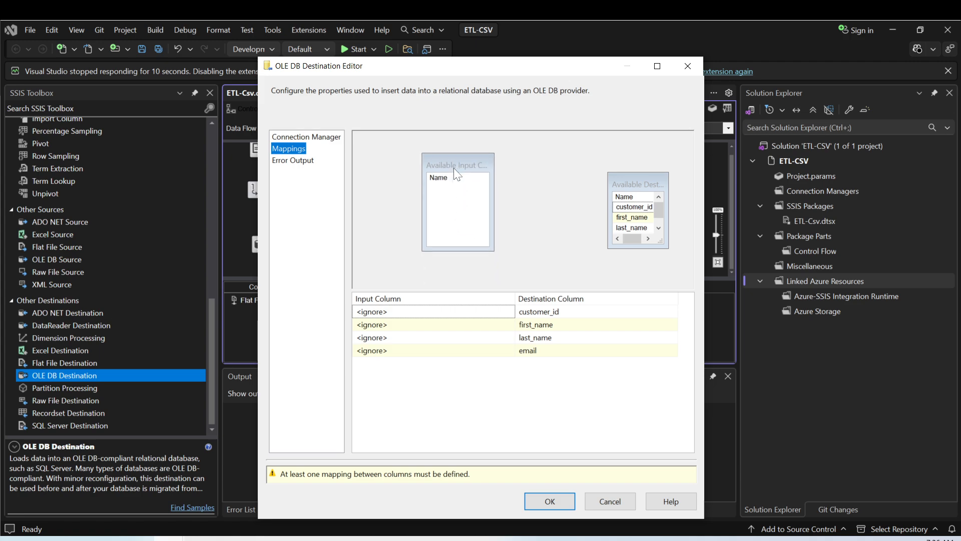
drag(624, 185, 554, 162)
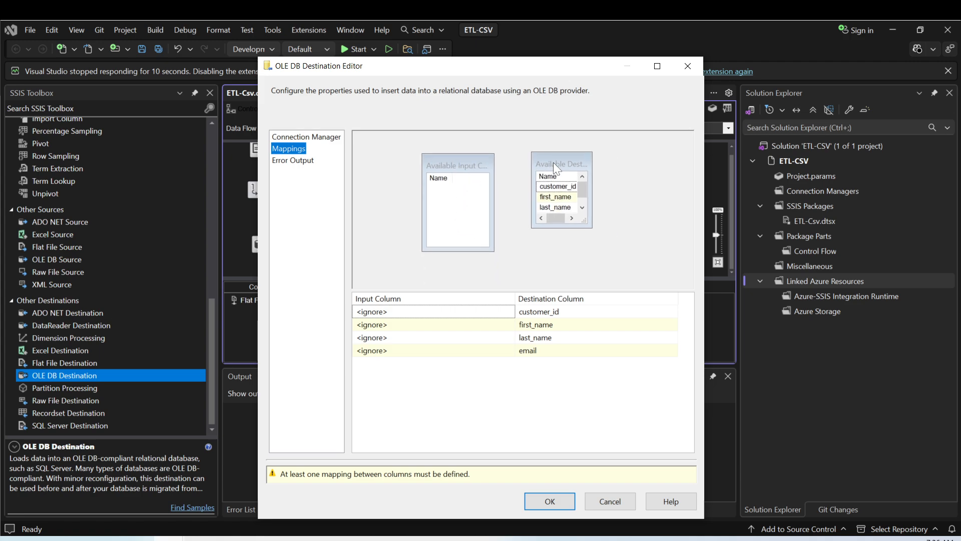
drag(587, 226, 612, 250)
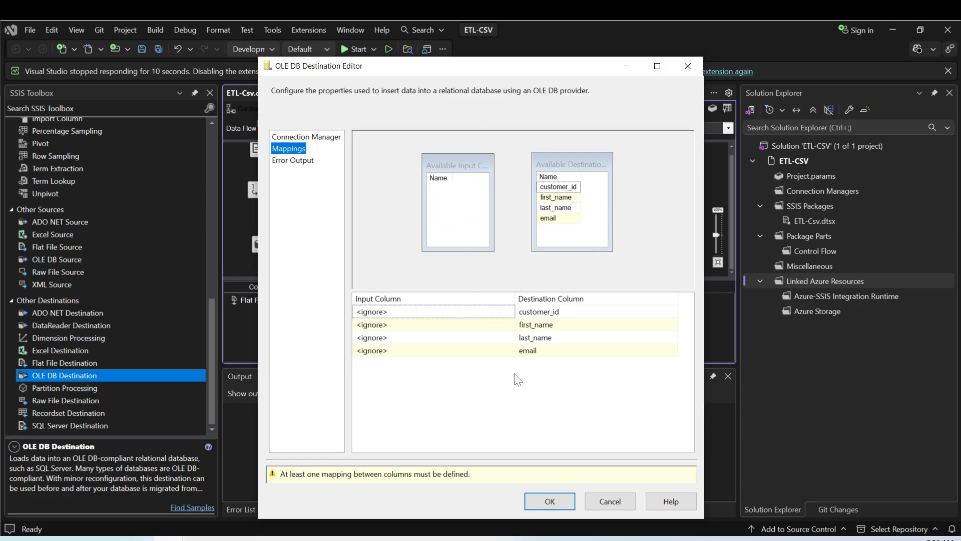
Accept the OLE DB Destination settings and connect the Data Conversion output to the OLE DB Destination in the data flow
click(536, 498)
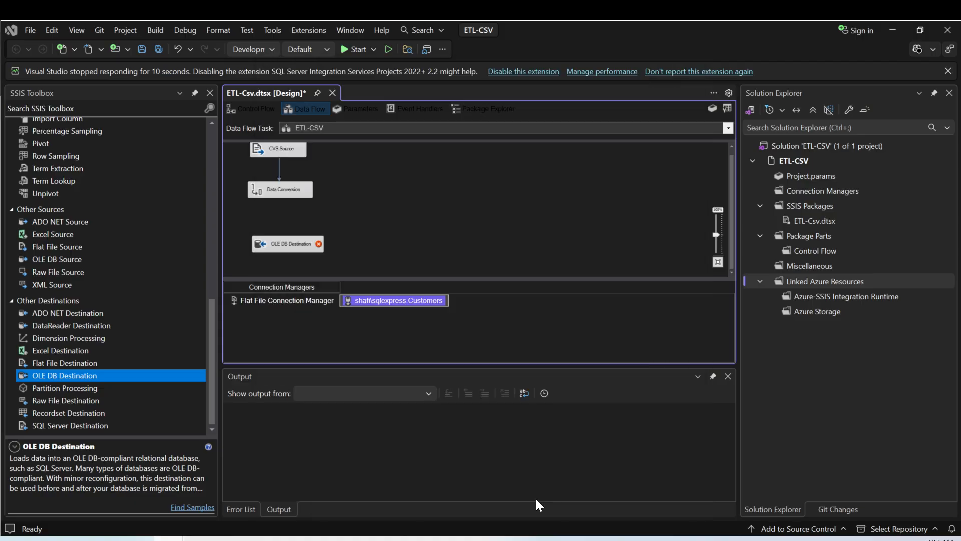
click(290, 186)
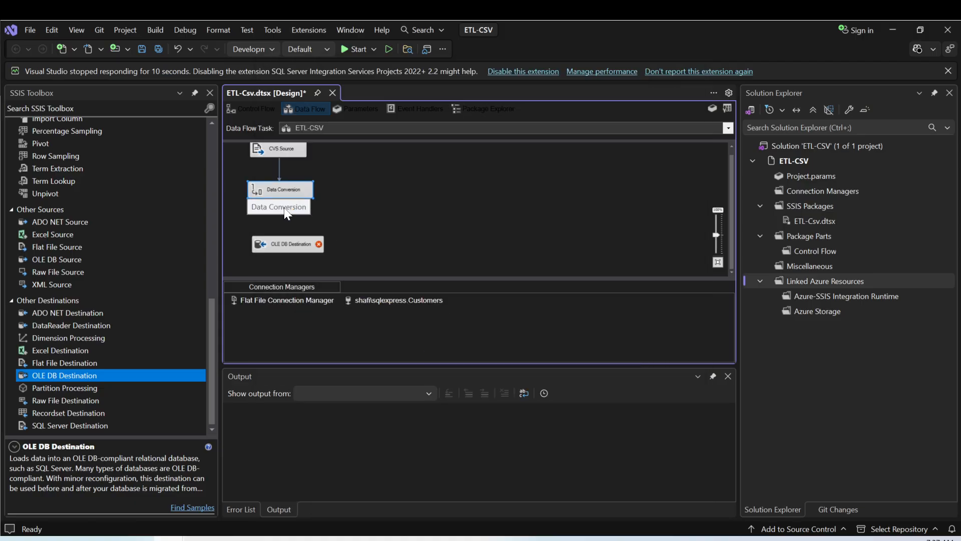
click(371, 207)
click(292, 189)
drag(286, 241, 286, 241)
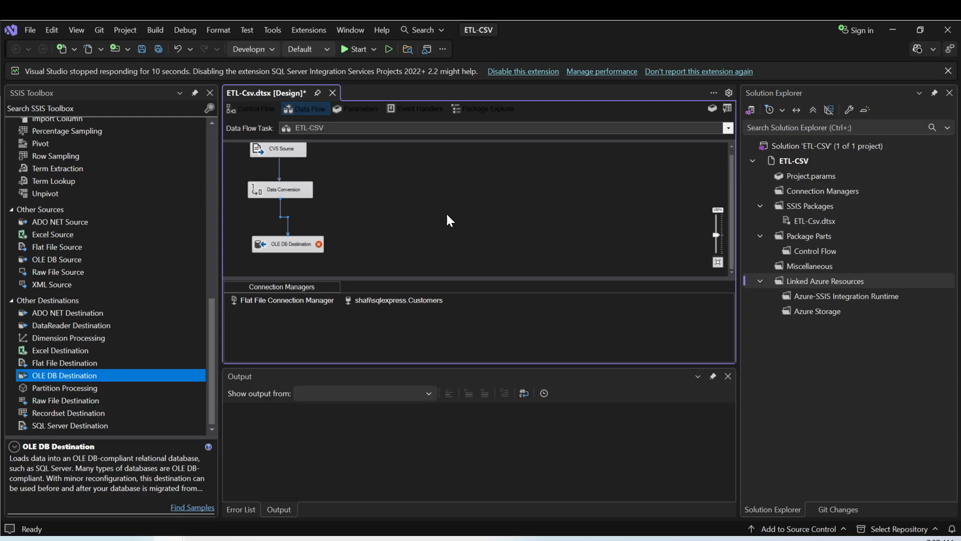
Reopen the OLE DB Destination's column mappings and enlarge the available destination columns list
click(293, 250)
double_click(296, 244)
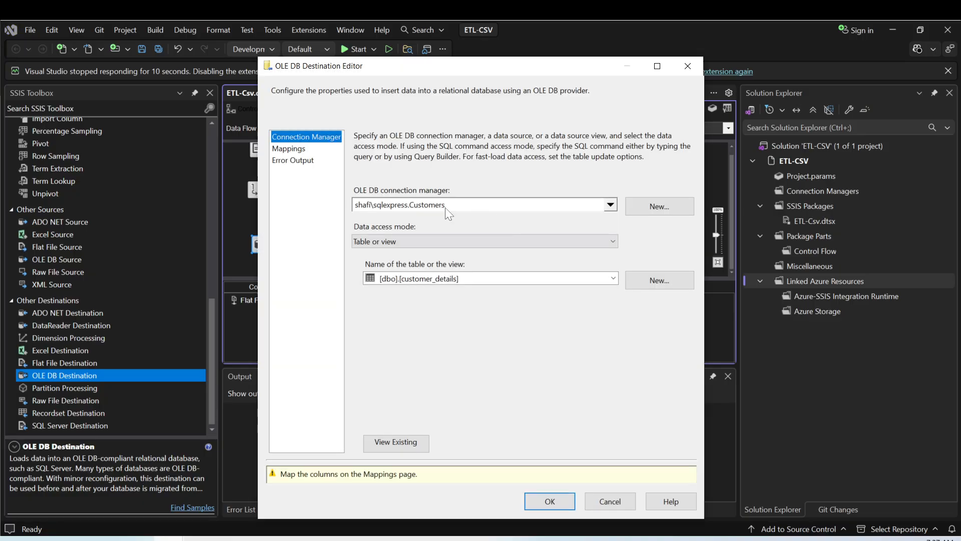
click(296, 149)
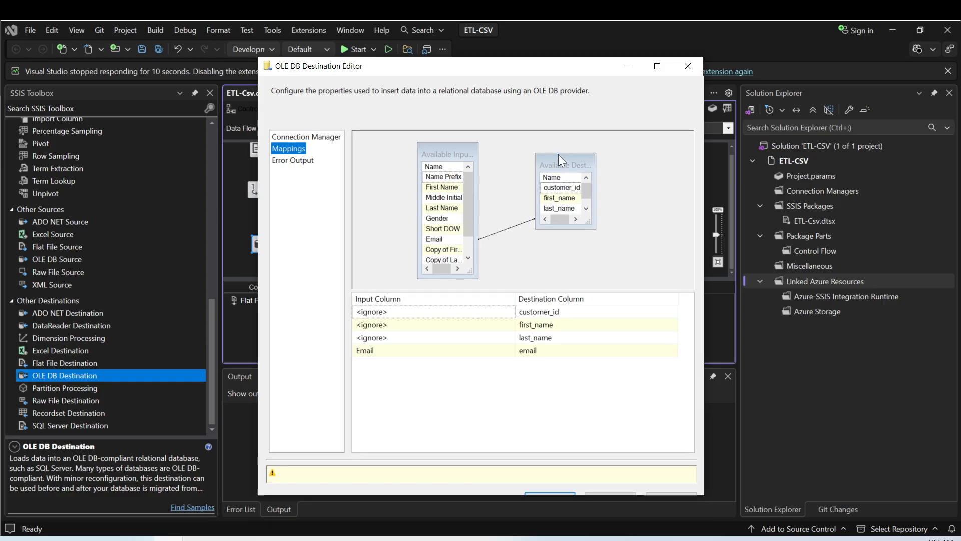
drag(582, 216, 598, 272)
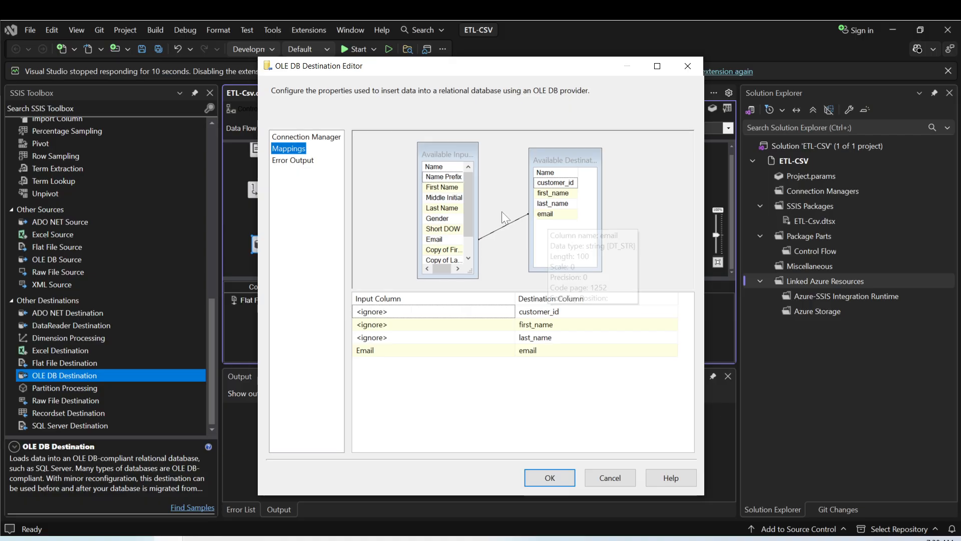
Map the input column Last Name to last_name and First Name to first_name by linking the two column lists
click(455, 211)
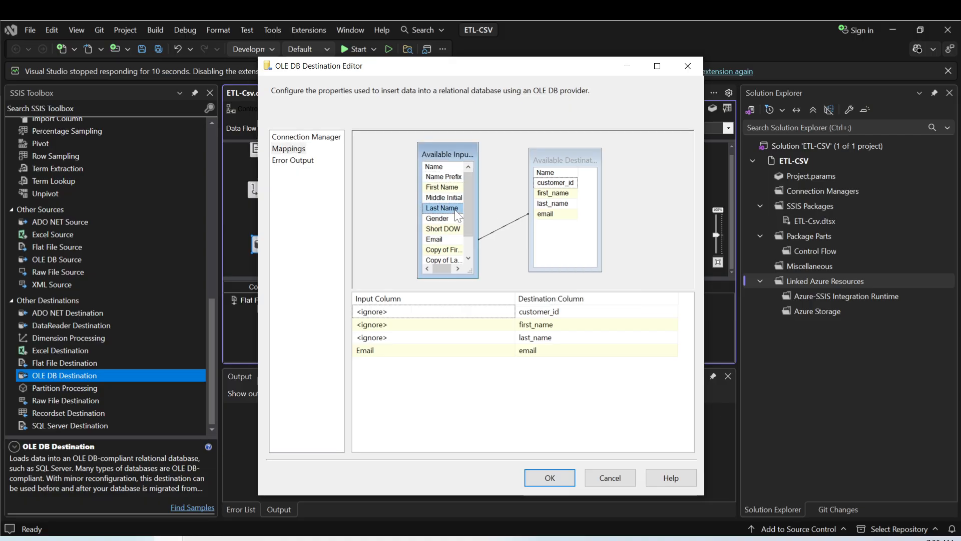
click(549, 205)
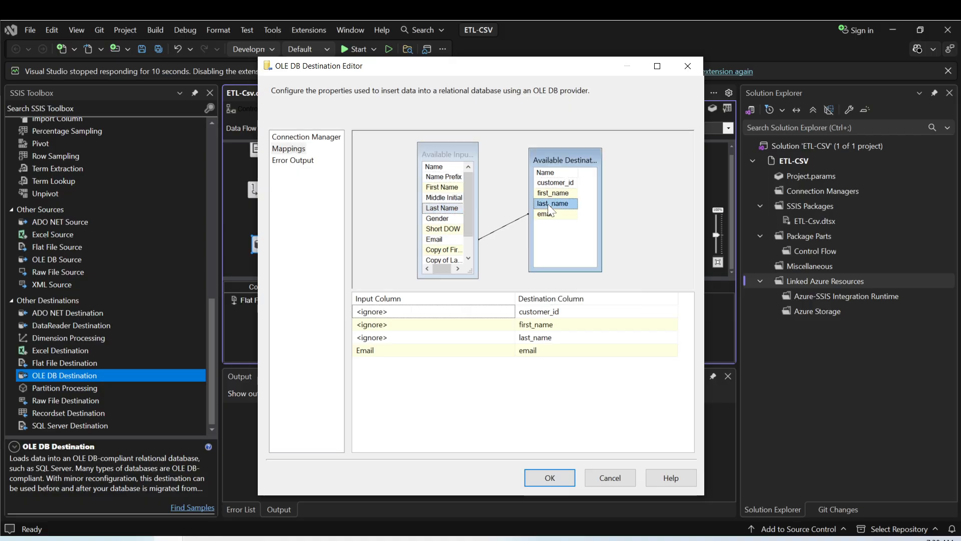
click(455, 211)
drag(455, 210, 542, 201)
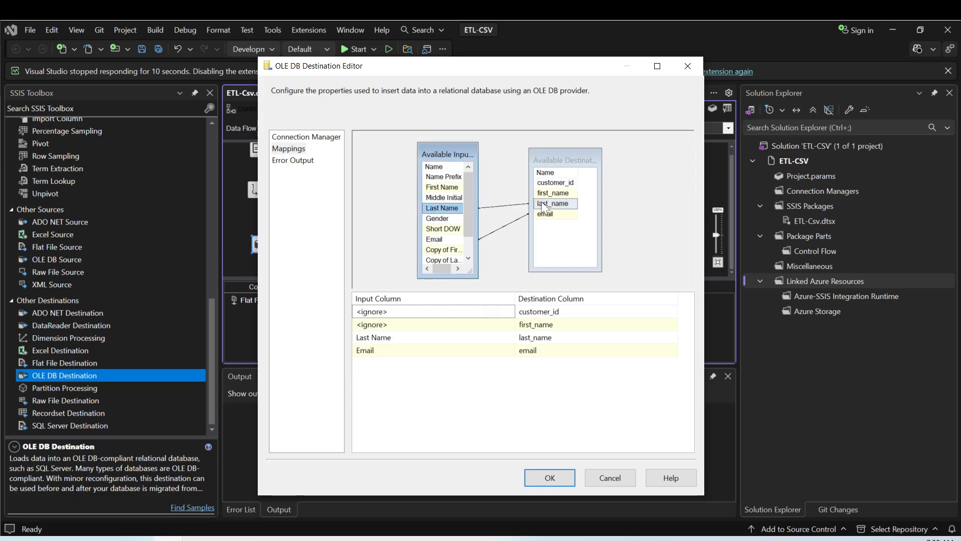
click(541, 194)
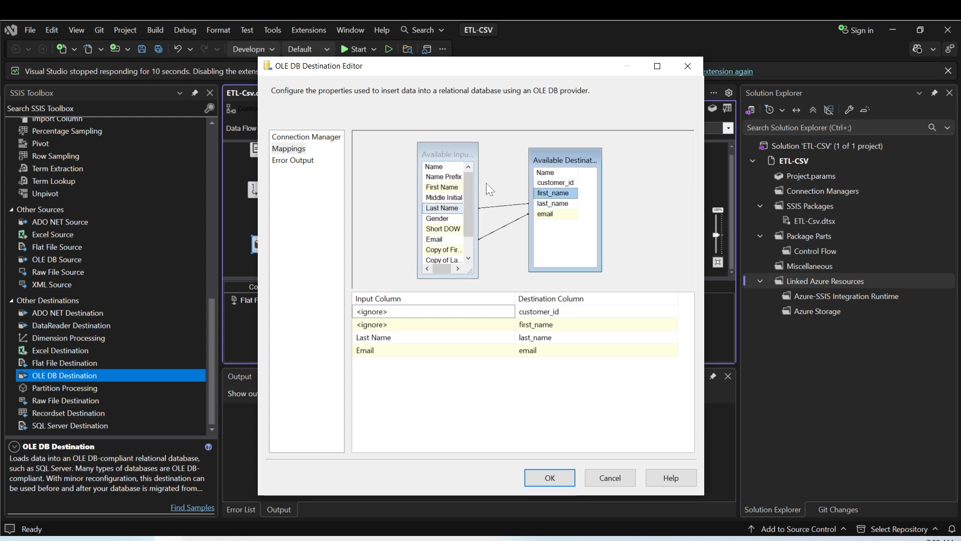
click(434, 187)
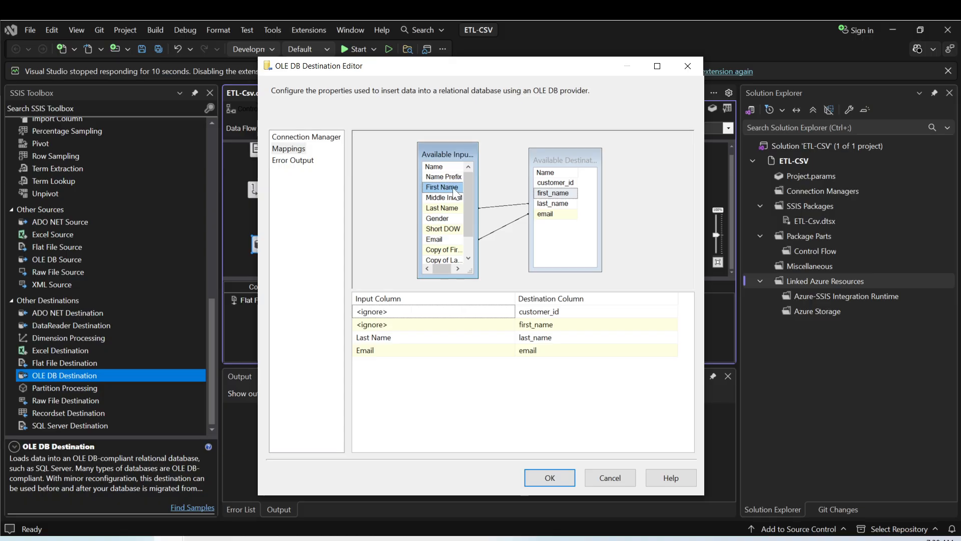
drag(454, 192, 545, 194)
click(199, 539)
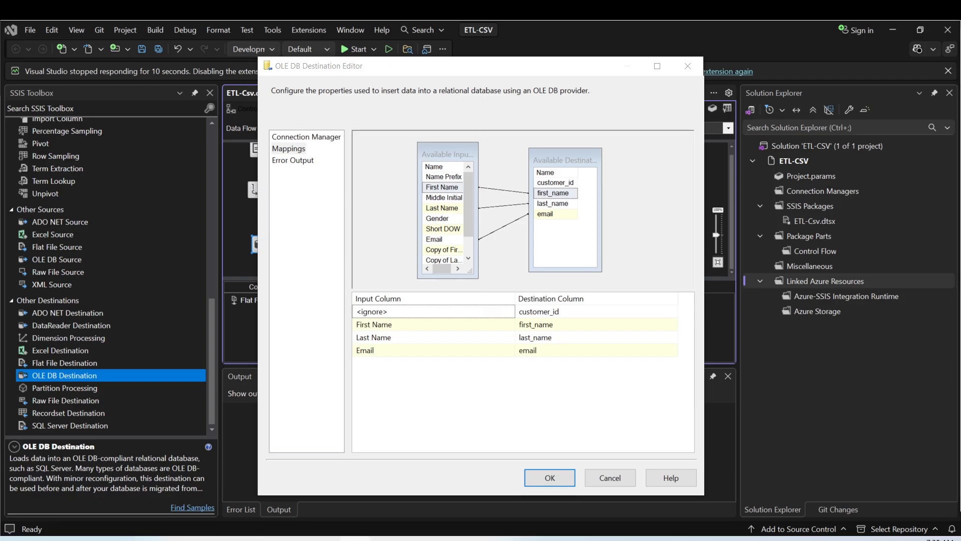
Set Copy of First Name as the input column for first_name and Copy of Last Name for last_name
click(391, 328)
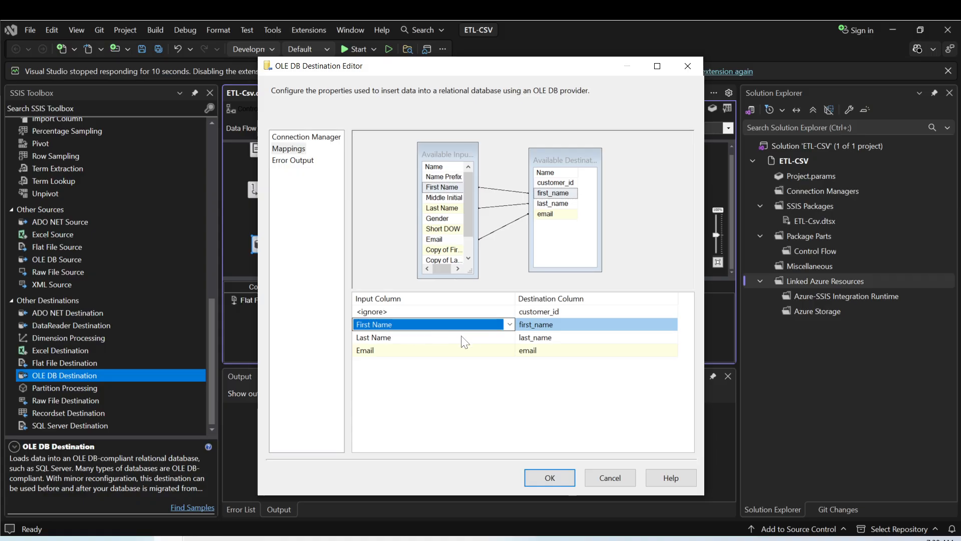
click(510, 324)
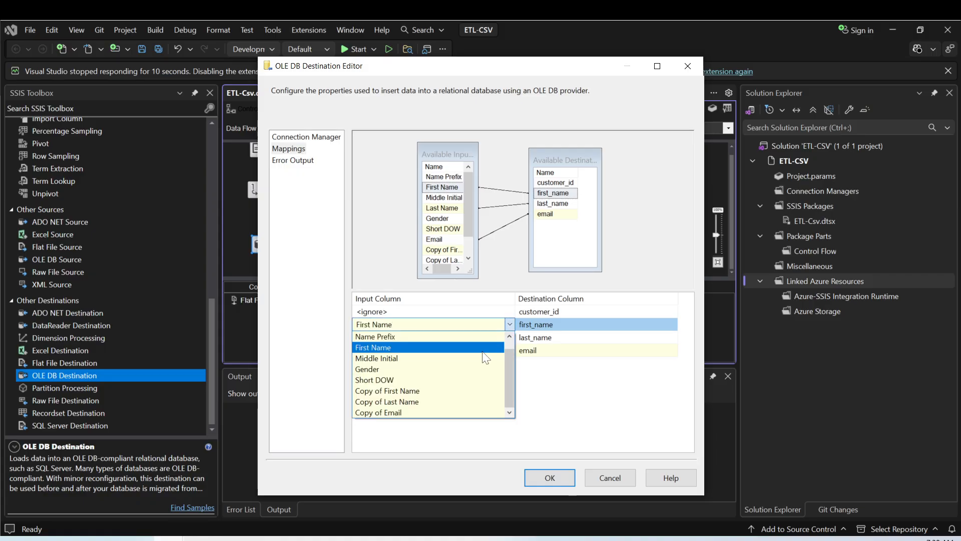
click(445, 391)
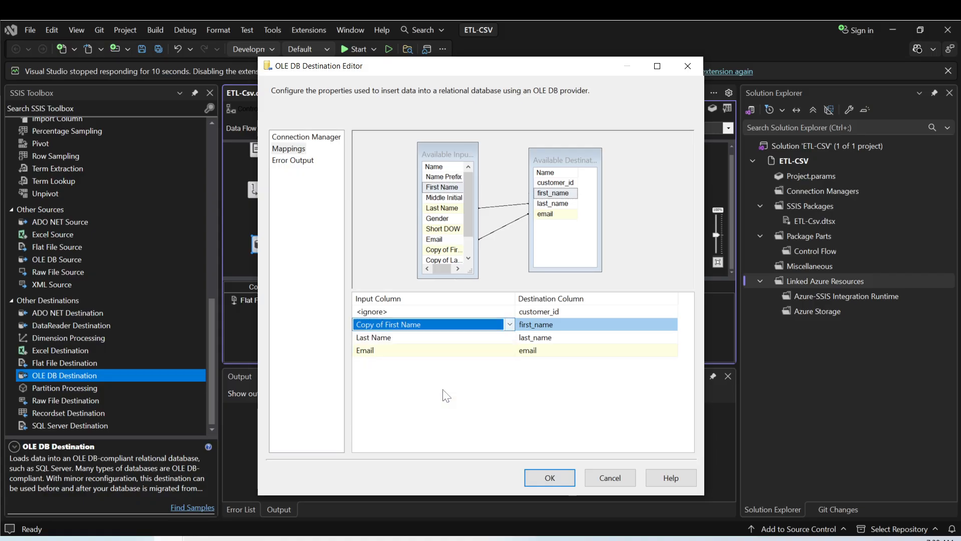
click(429, 339)
click(509, 338)
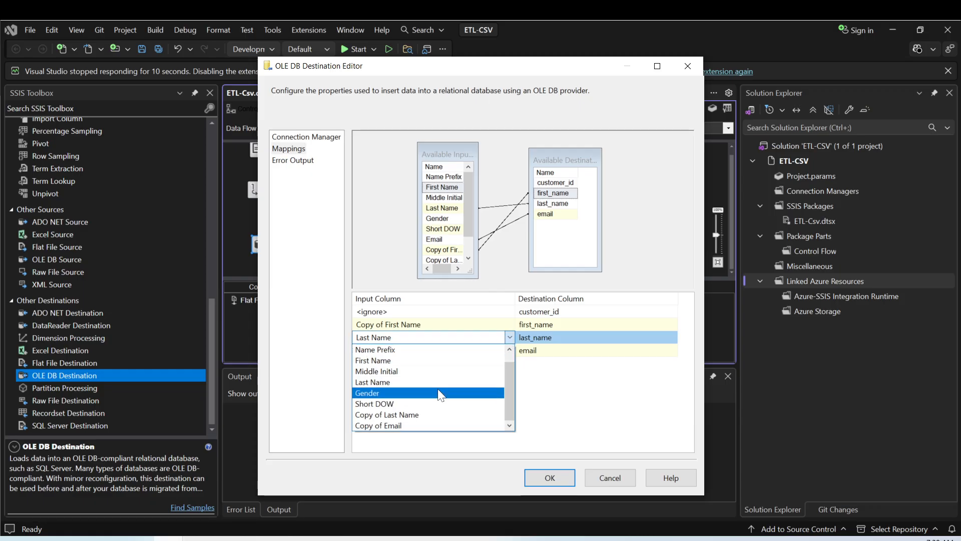
click(424, 414)
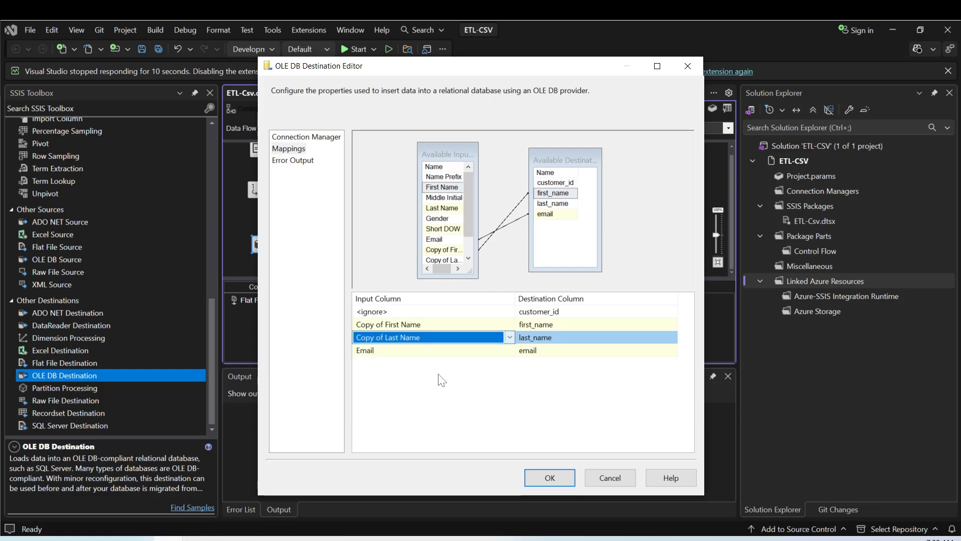
Set Copy of Email as the input column for email and accept the OLE DB Destination mappings
click(440, 351)
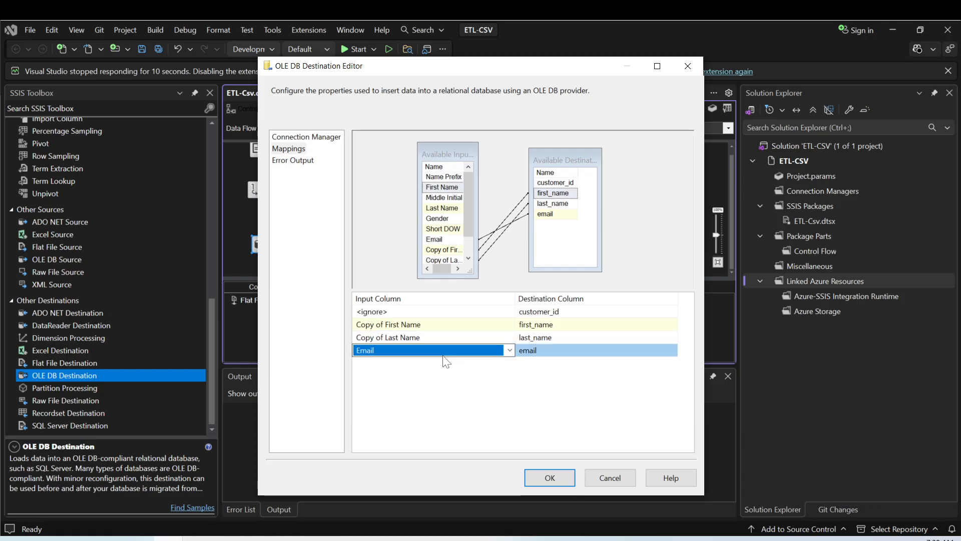
click(510, 351)
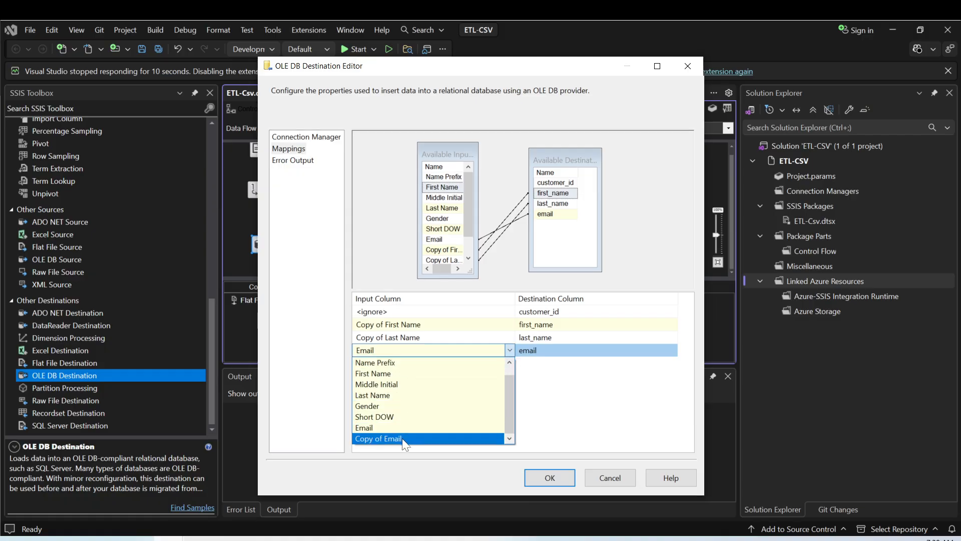
click(426, 439)
scroll(471, 238, down, 1)
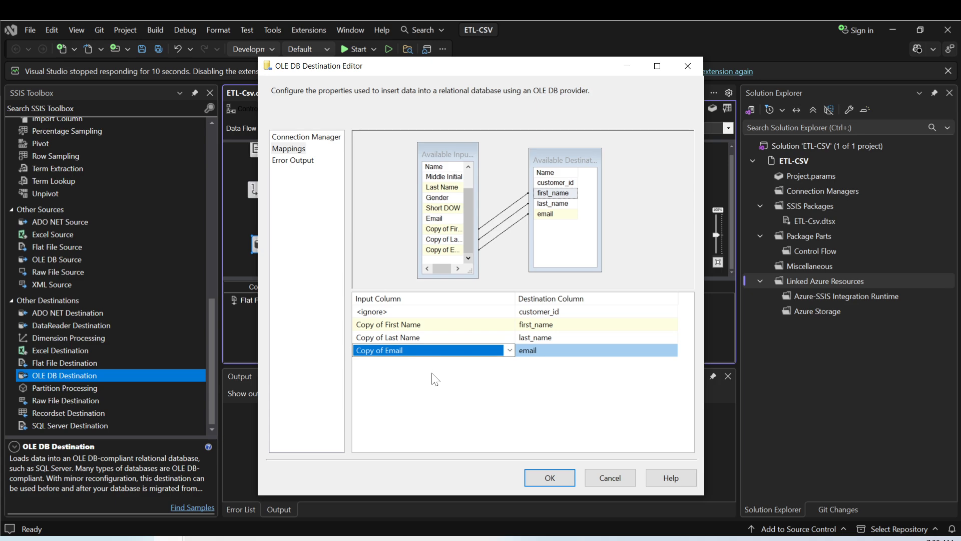
click(433, 397)
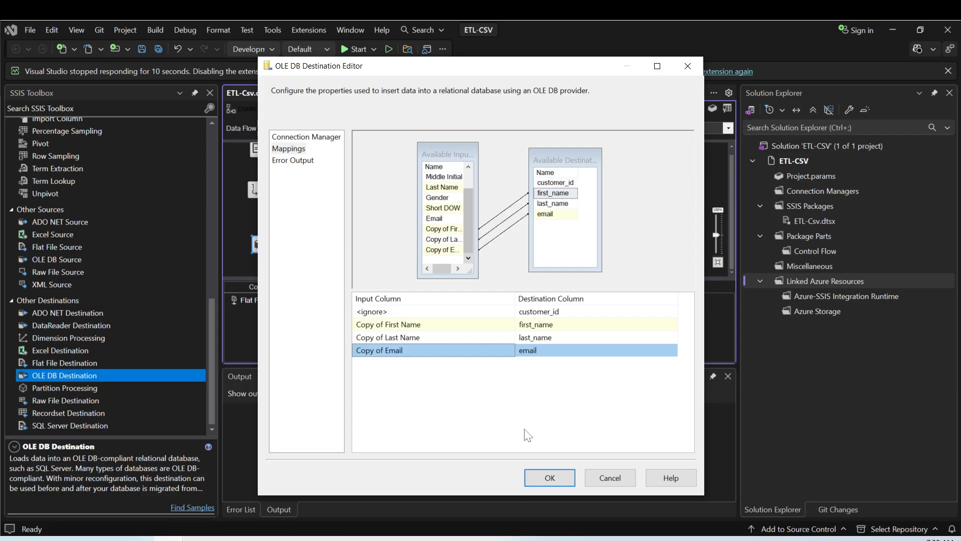
click(550, 478)
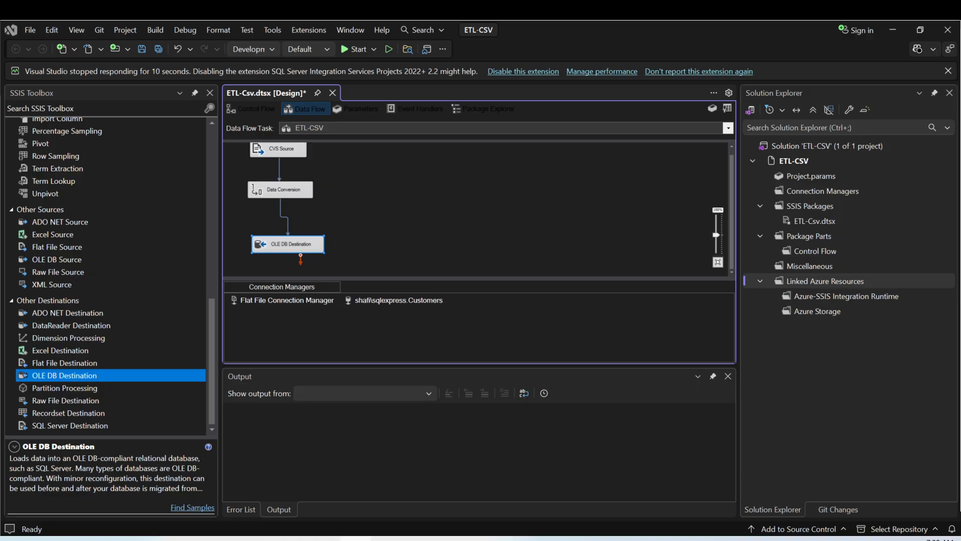
key(alt+Tab)
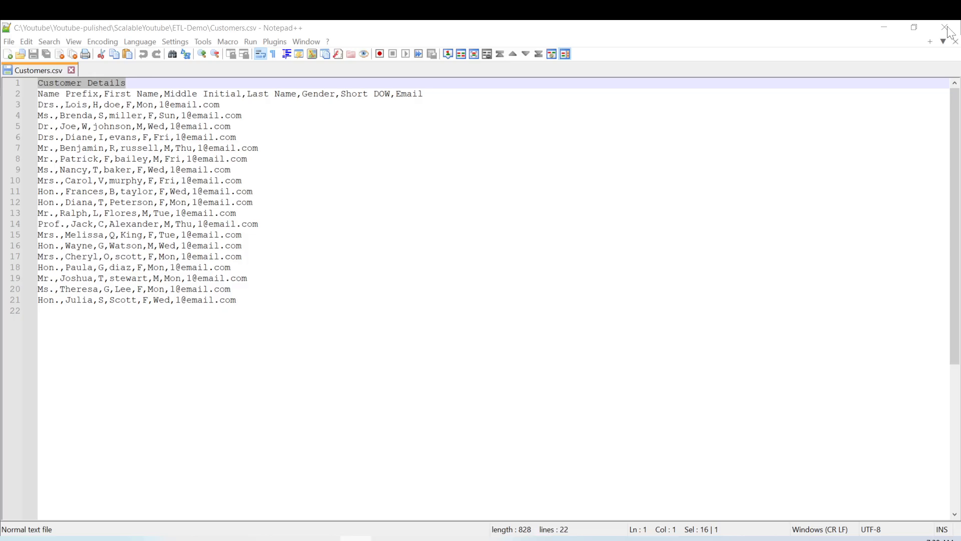
key(alt+Tab)
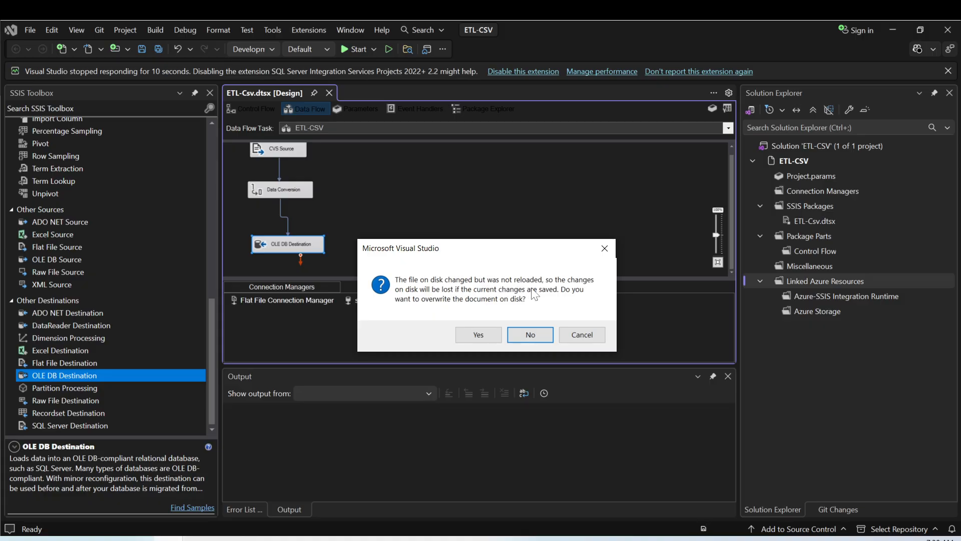
click(522, 333)
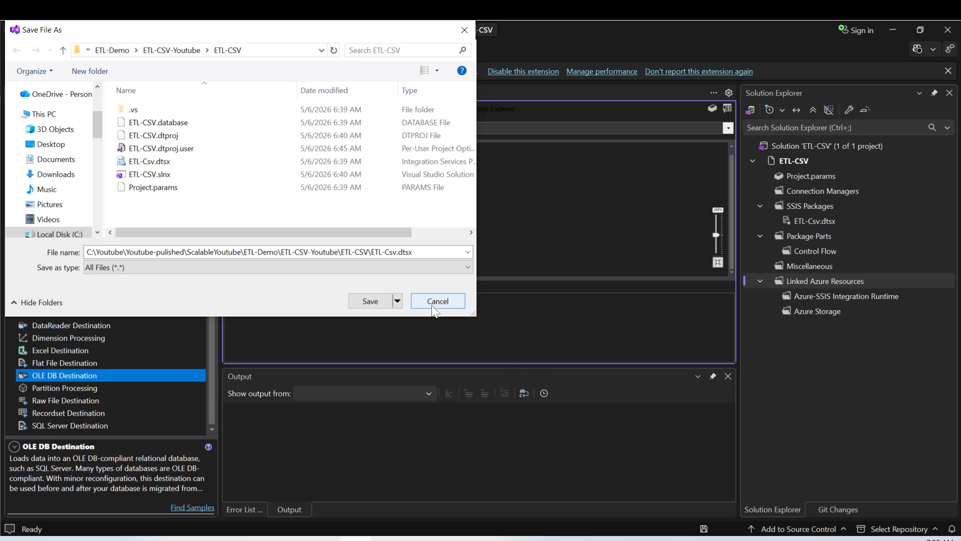
click(433, 306)
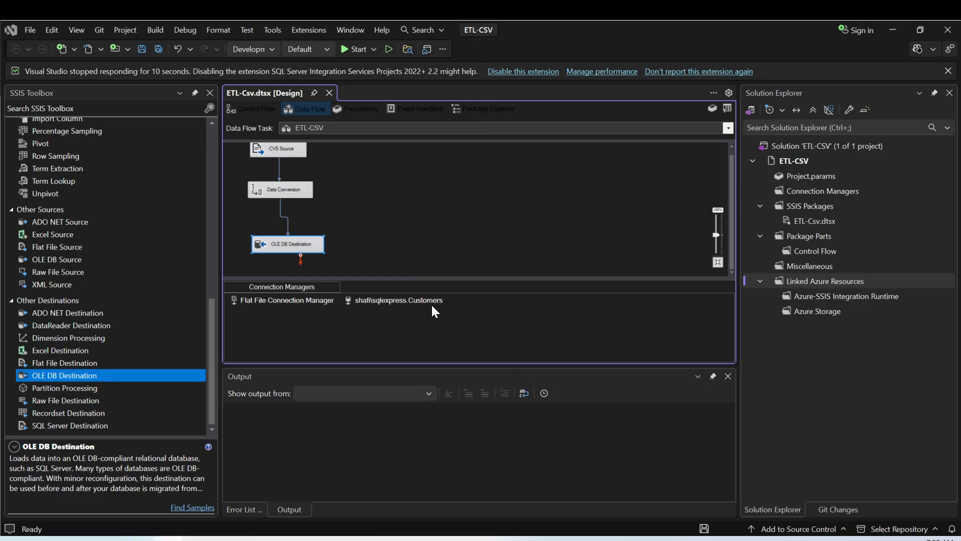
Run the ETL-CSV package, overwriting the changed package file on disk
click(346, 50)
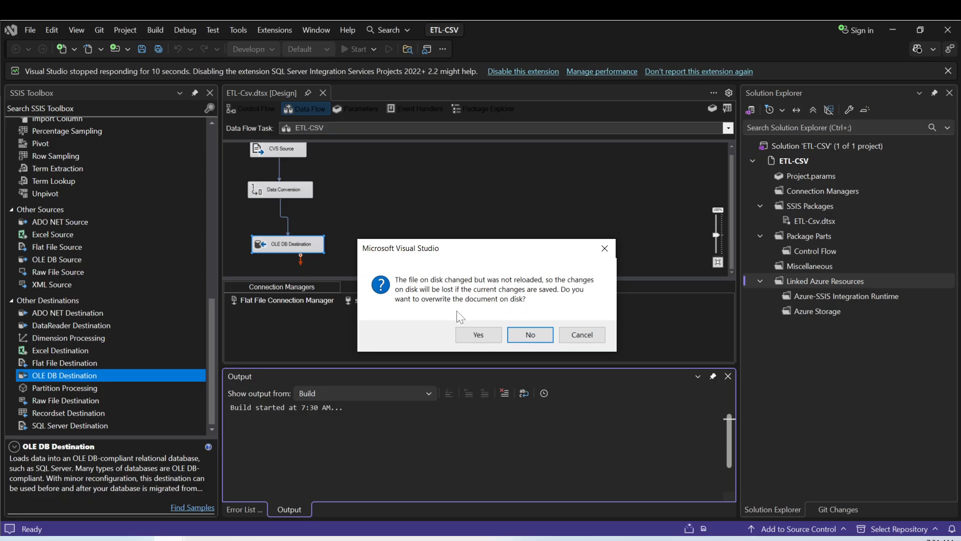
click(476, 335)
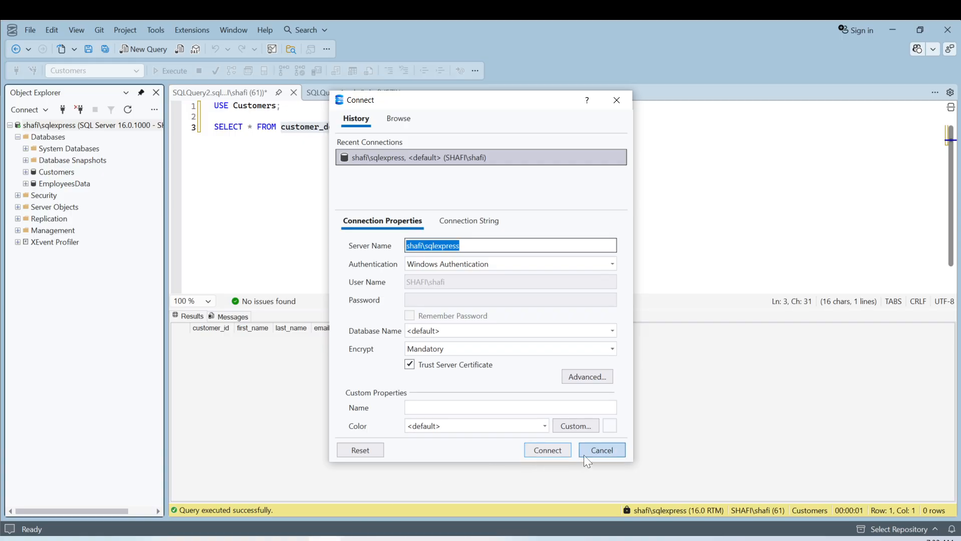
In SQL Server Management Studio, dismiss the connection dialog and rerun the SELECT query on customer_details in the Customers database
click(584, 455)
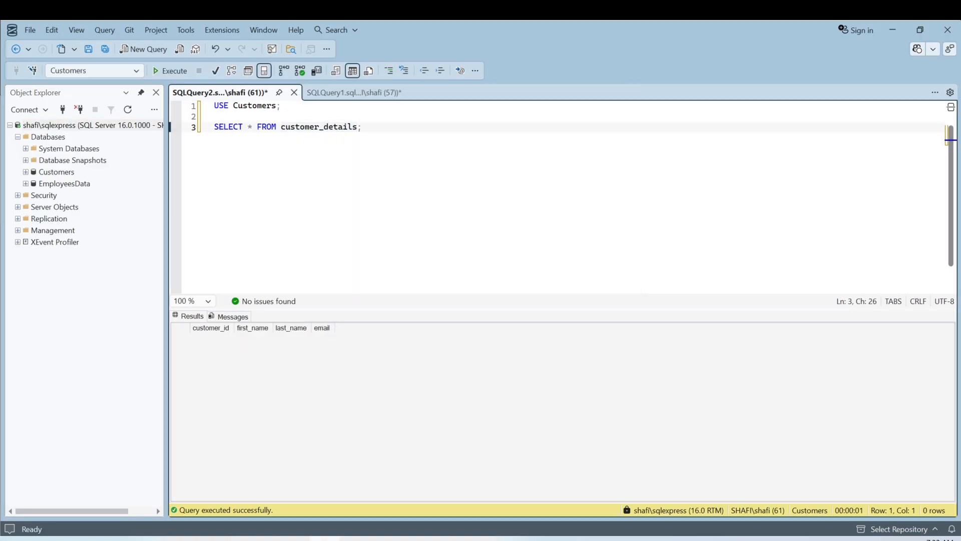
click(362, 127)
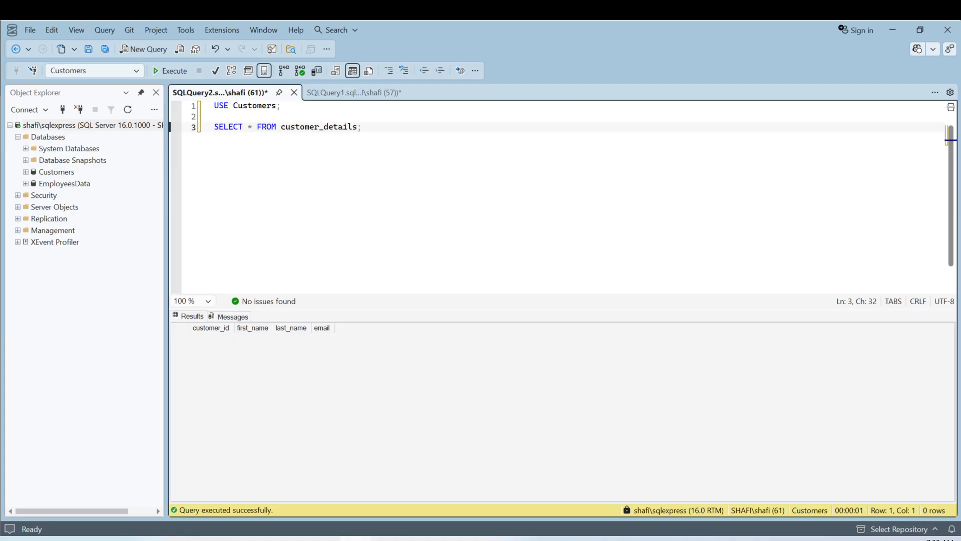
click(220, 334)
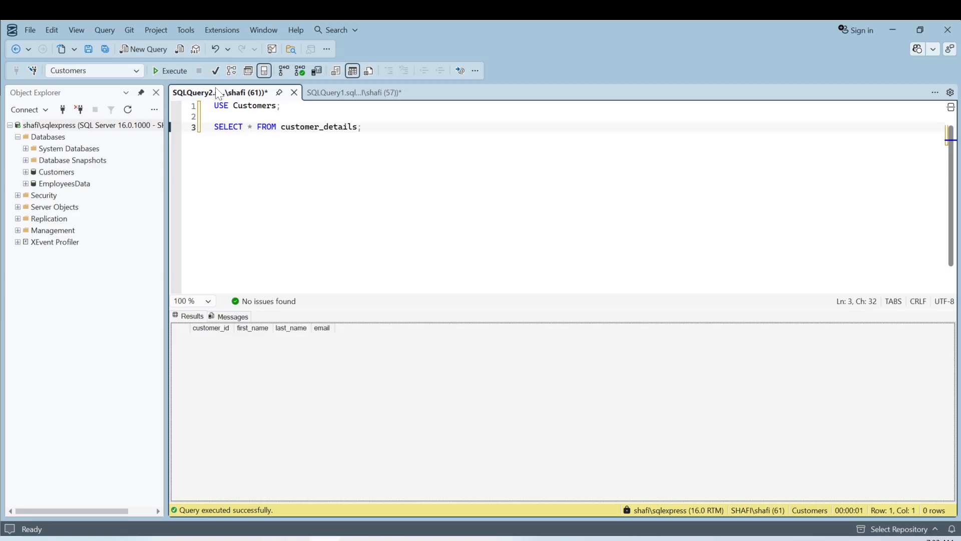
click(173, 71)
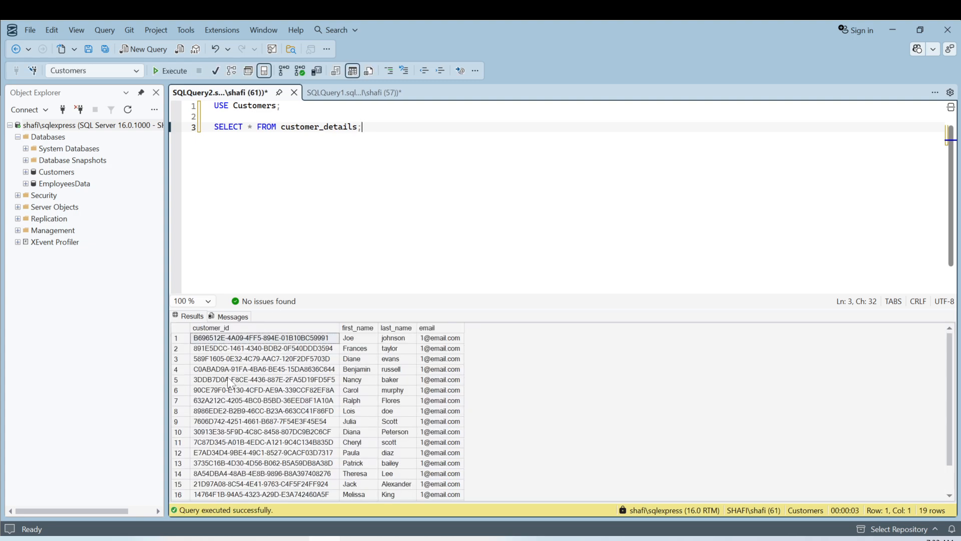
Enlarge the query results area and select the customer_id column to examine the rows loaded into dbo.customer_details
drag(339, 327, 375, 328)
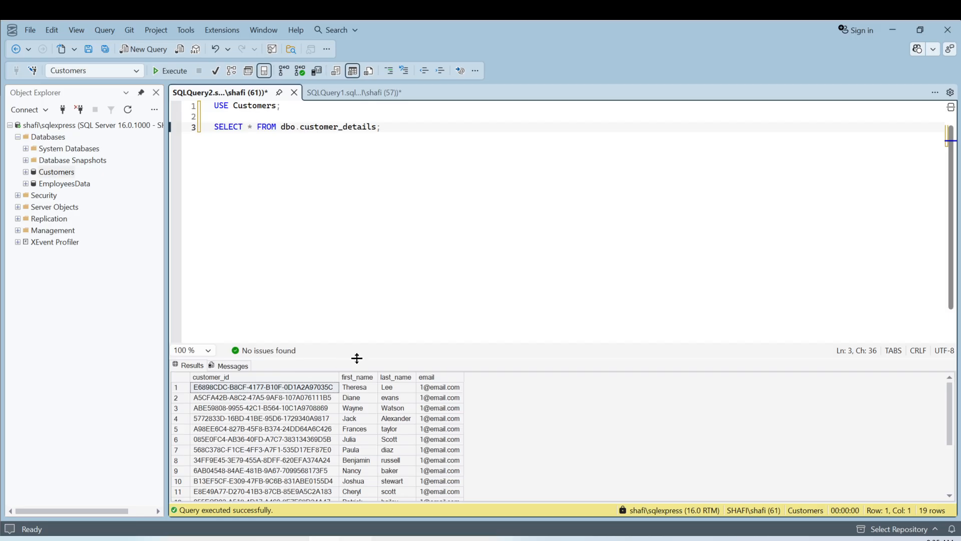
drag(357, 361, 368, 232)
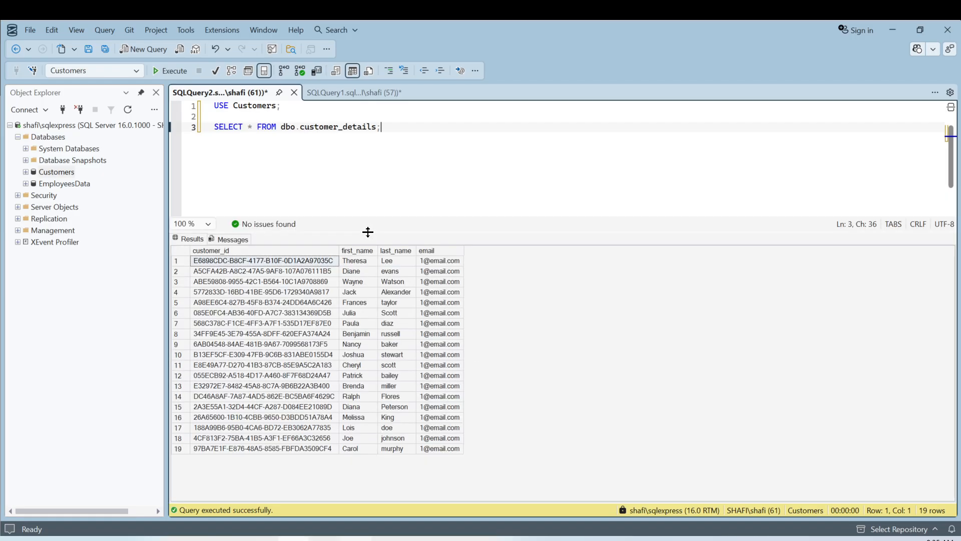
click(261, 252)
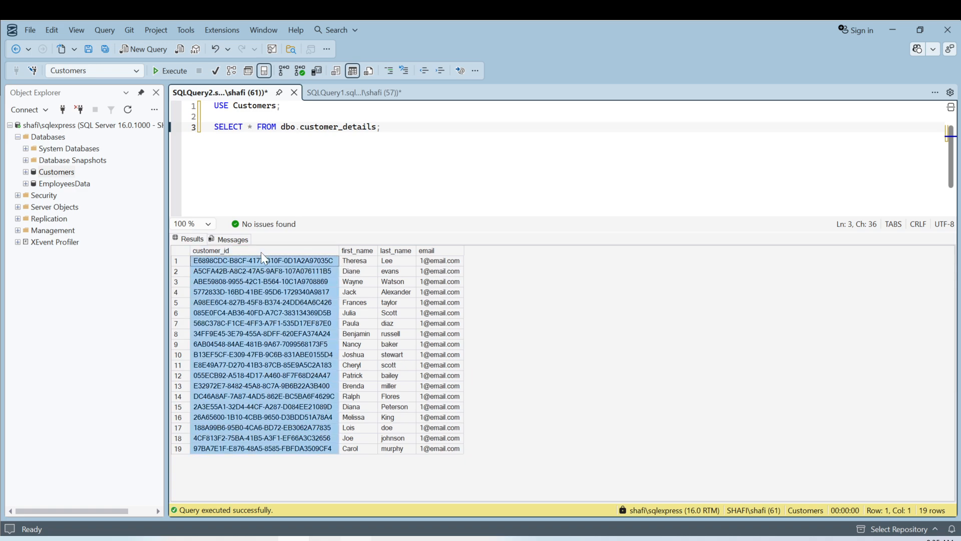
Examine the first_name, last_name and email columns of the customer_details query results
click(347, 251)
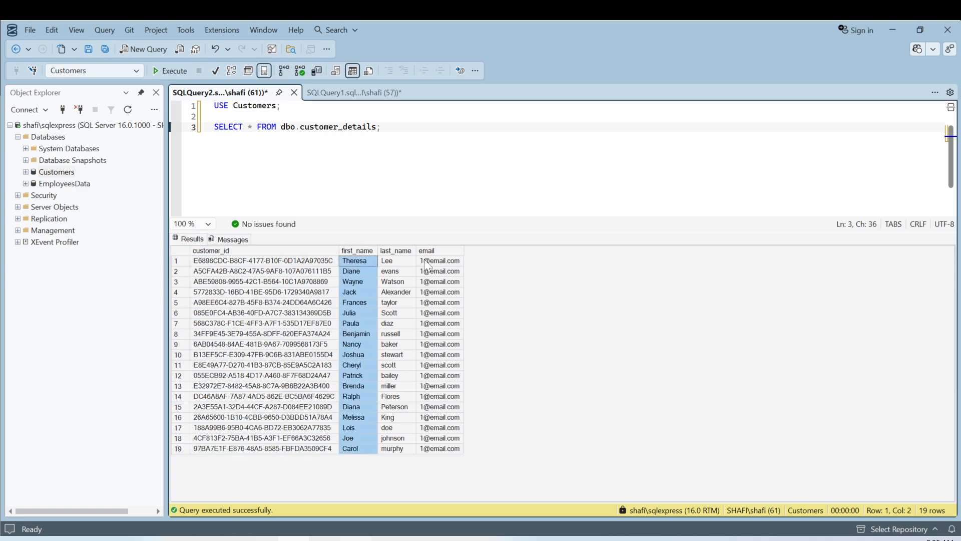
click(398, 261)
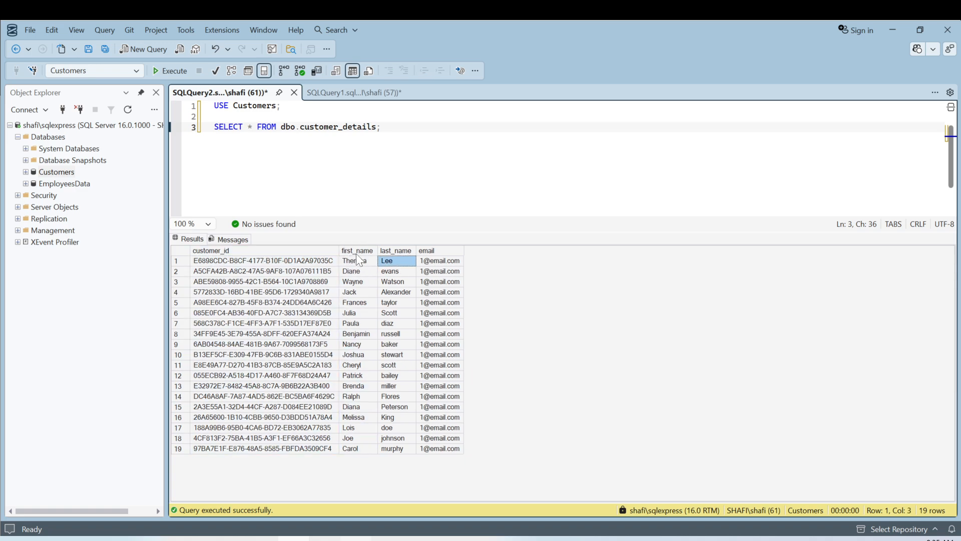
click(347, 250)
click(389, 252)
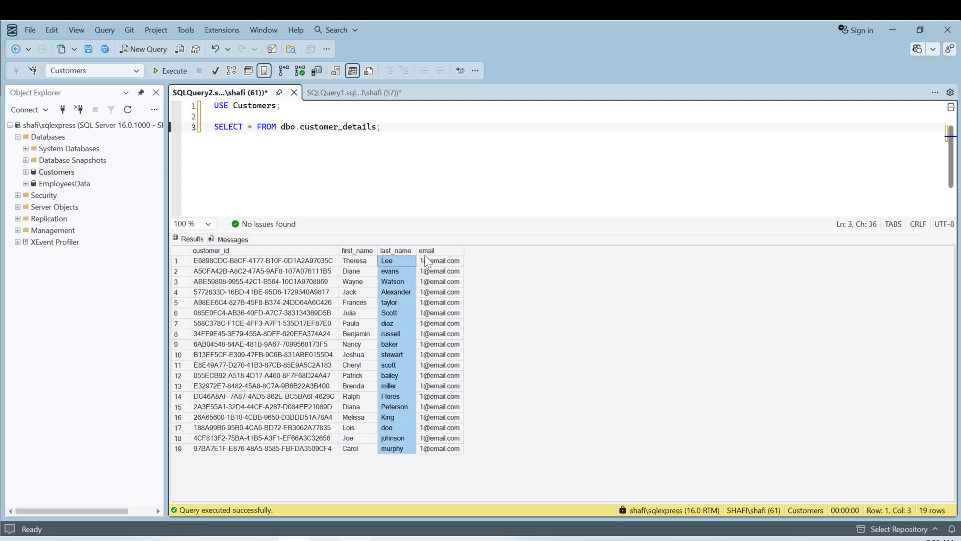
click(427, 253)
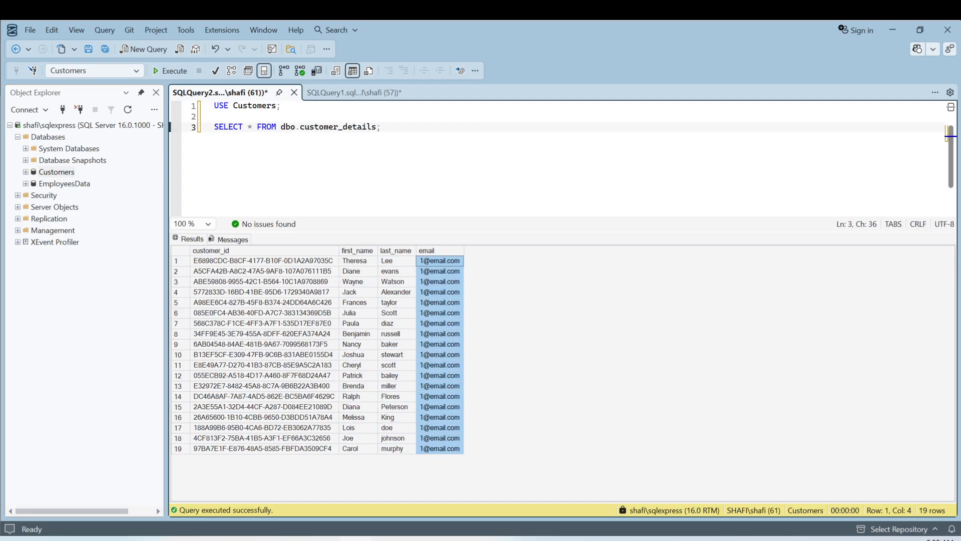
Switch to Customers.csv in Notepad++ and examine its header fields, including Name Prefix, Middle Initial, Gender and Short DOW
click(326, 538)
click(87, 126)
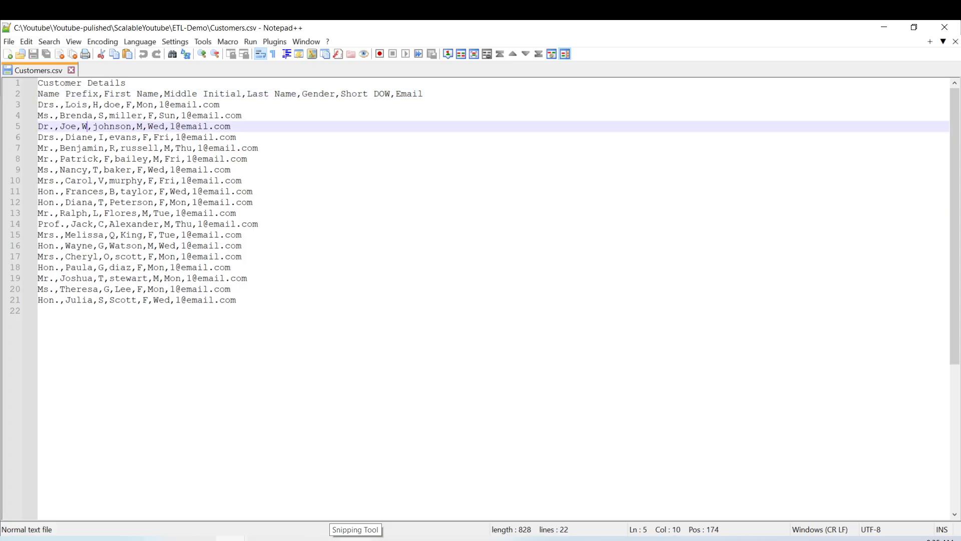
click(48, 94)
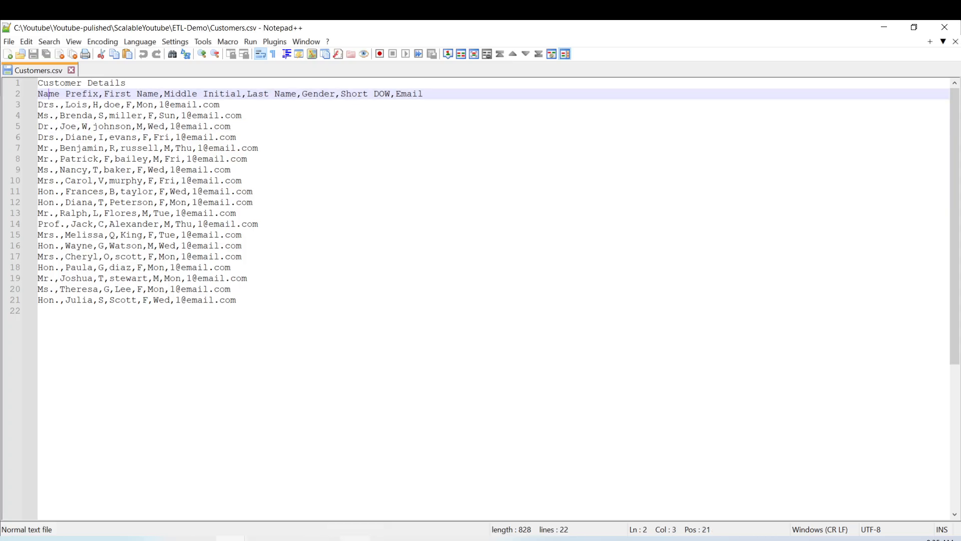
click(71, 94)
double_click(71, 94)
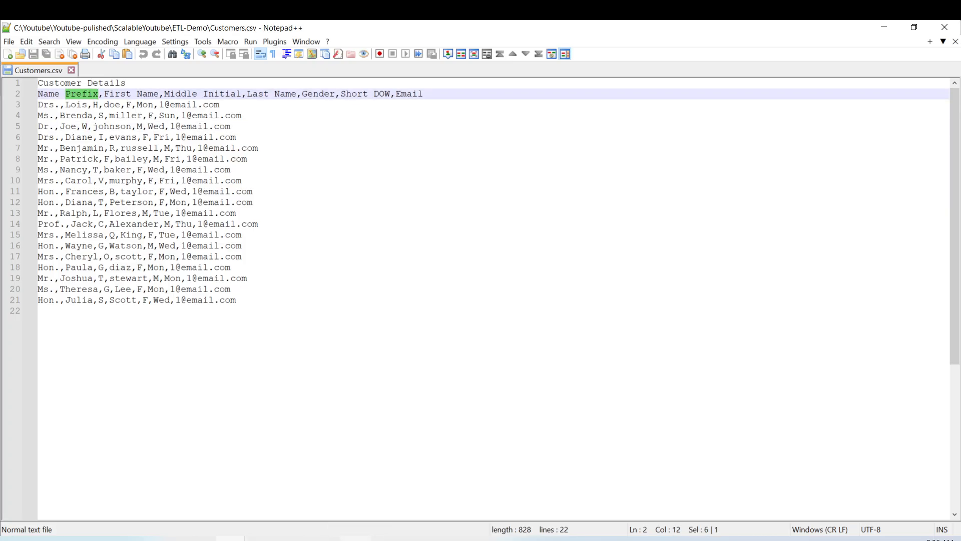
double_click(171, 94)
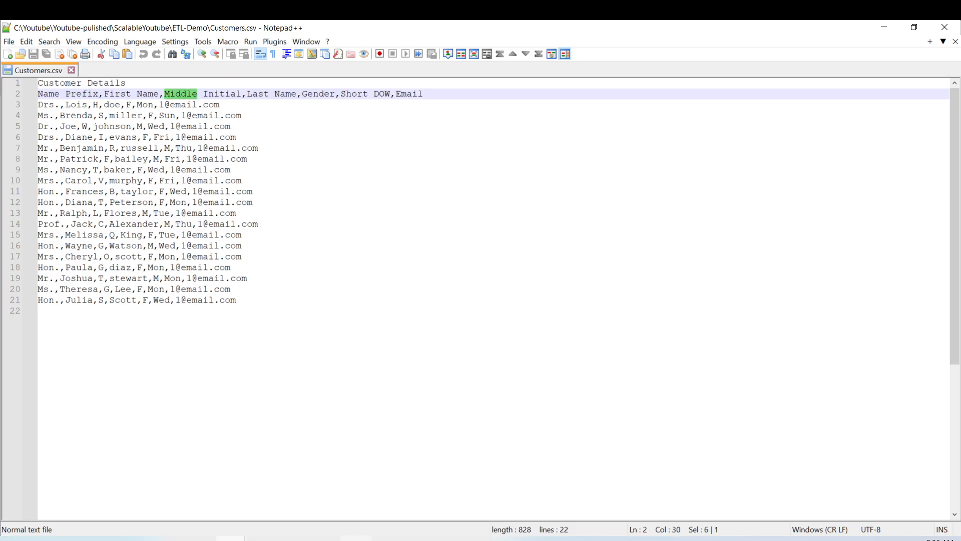
key(ctrl+Right)
key(ctrl+shift+Right)
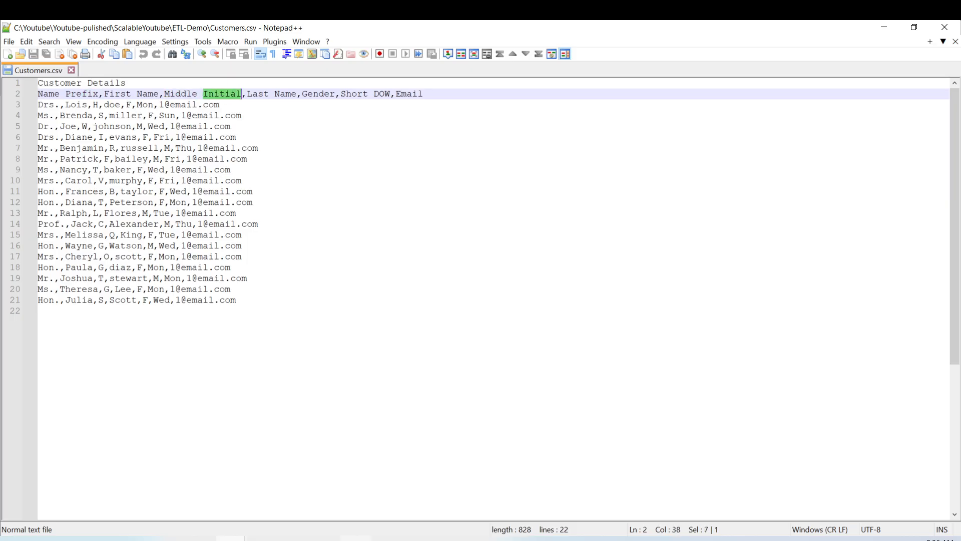
double_click(324, 94)
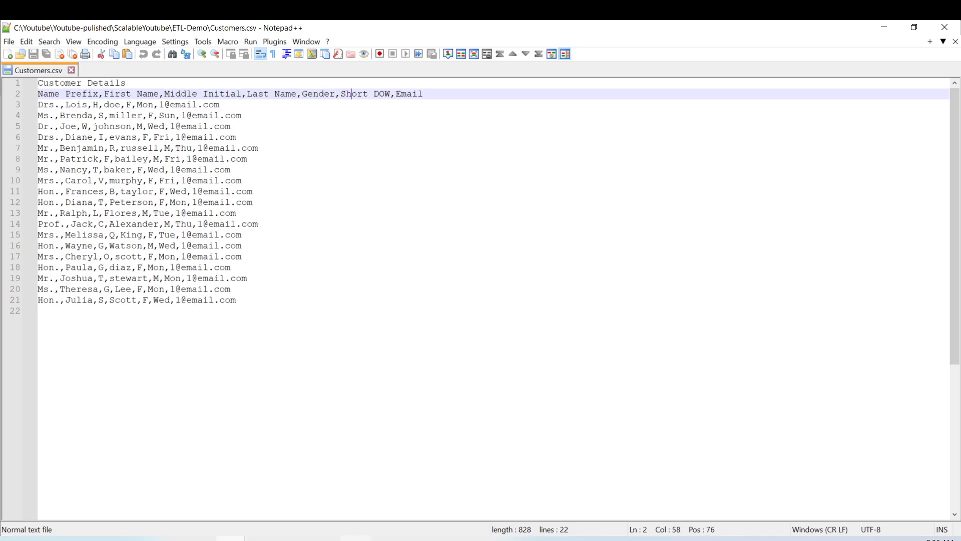
double_click(352, 94)
Return to the ETL-CSV project in Visual Studio and stop debugging the package
click(292, 539)
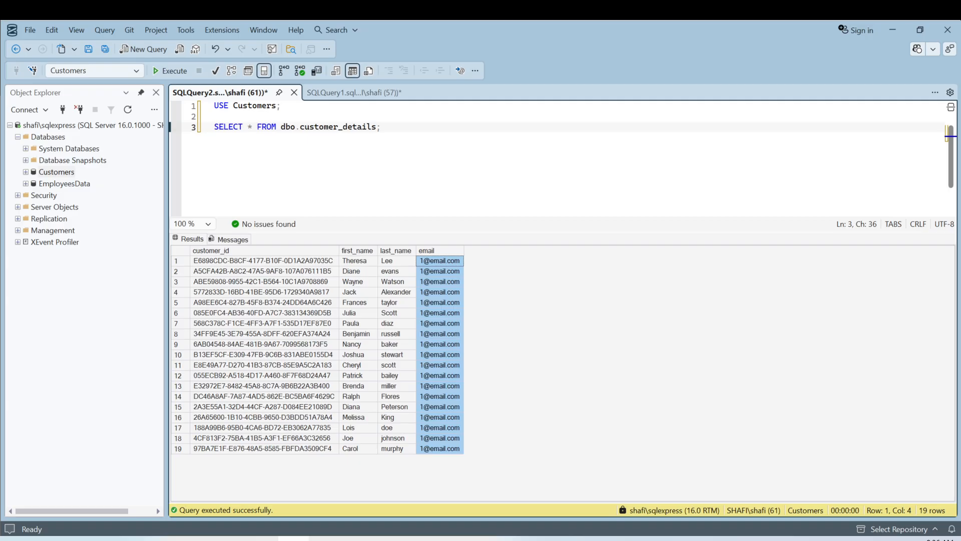
key(alt+Tab)
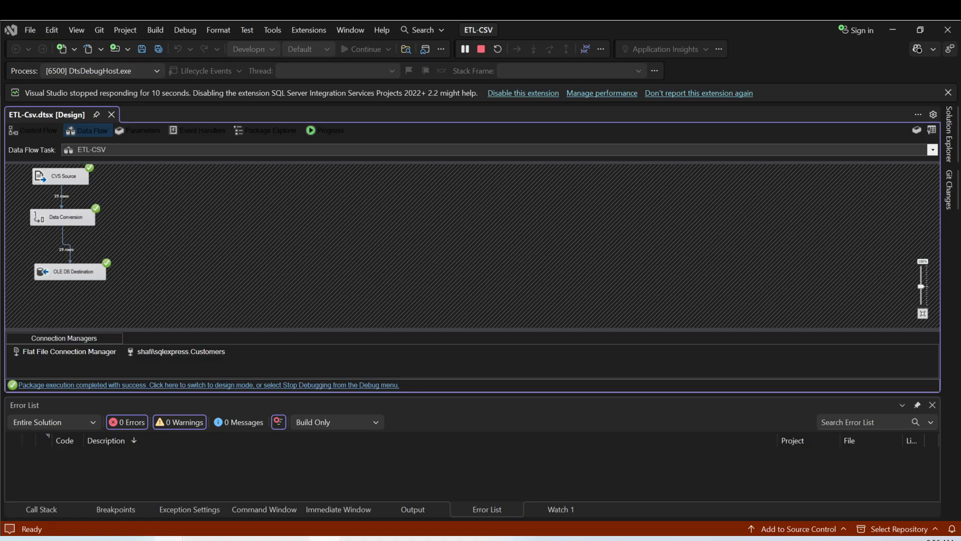
click(481, 48)
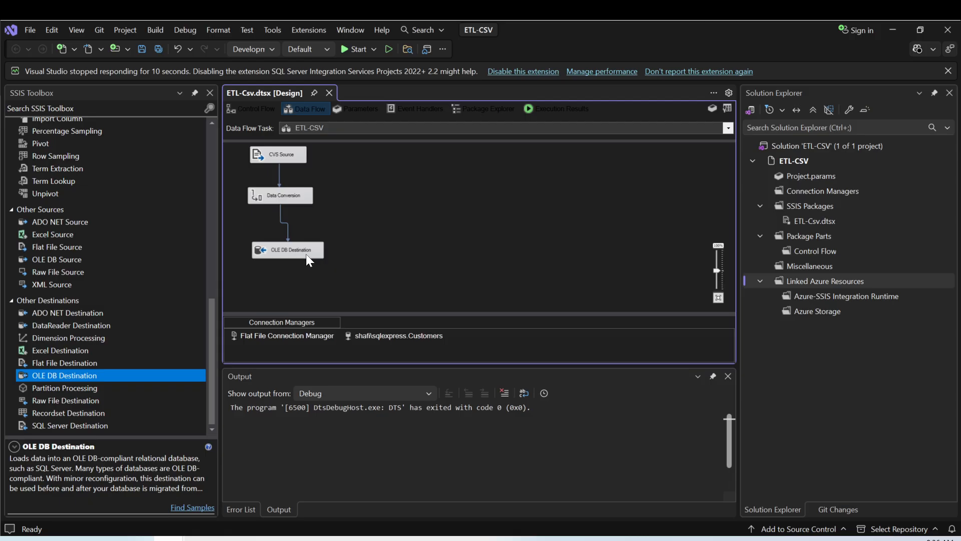
Replace the OLE DB Destination's new-table script with customer_details_v2: customer_id UNIQUEIDENTIFIER PRIMARY KEY DEFAULT NEWID(), Name_Prefix, First_Name, Middle_Initial, Last_Name, Gender, Short_DOW varchar(50), Email varchar(100)
click(306, 256)
double_click(306, 254)
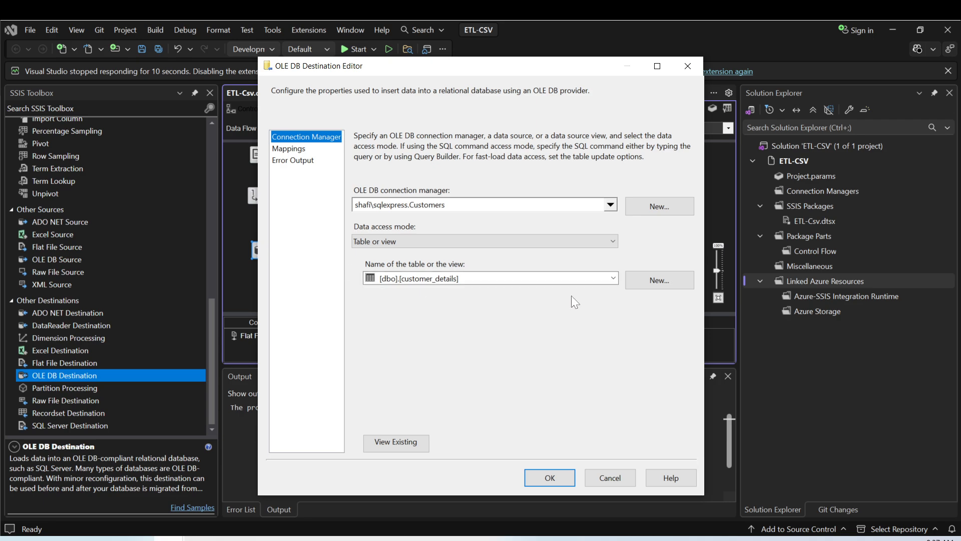
click(644, 285)
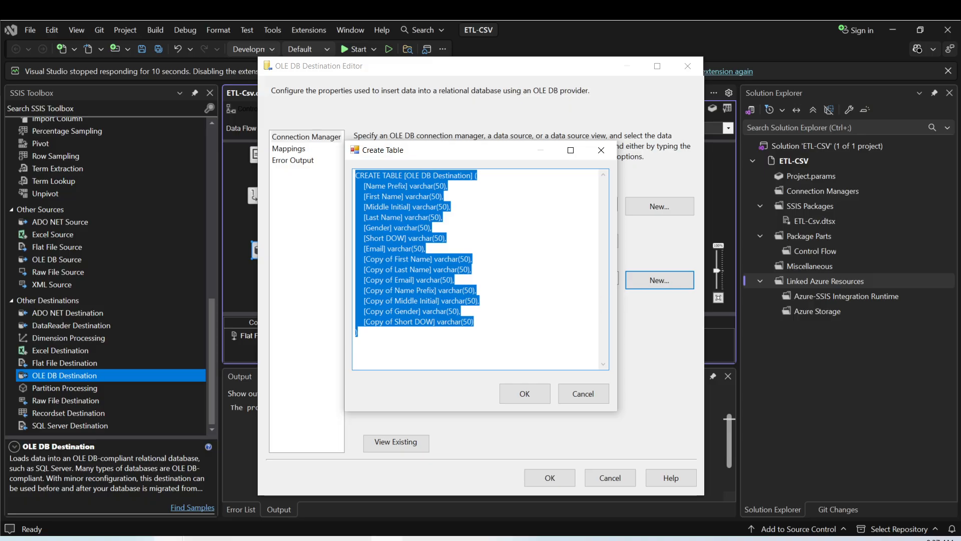
click(478, 290)
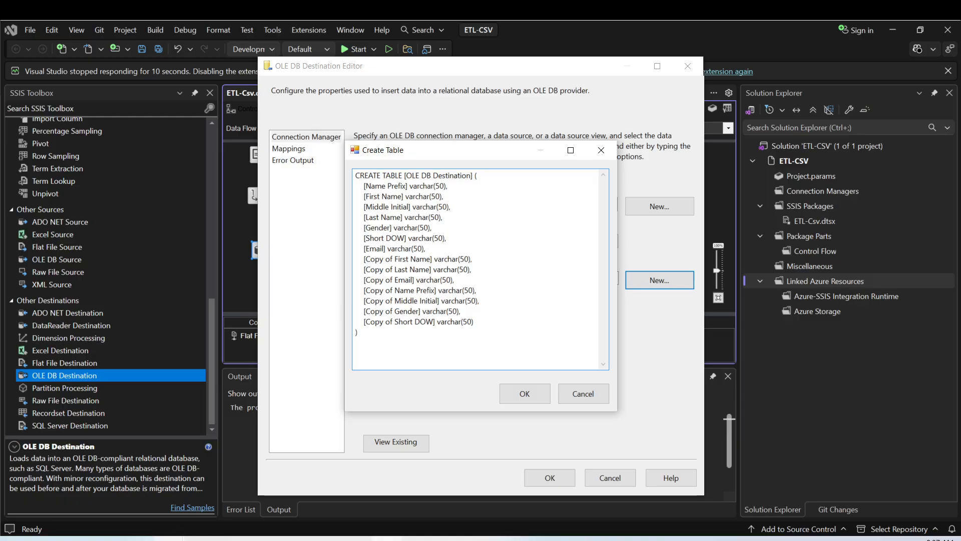
drag(359, 333, 355, 175)
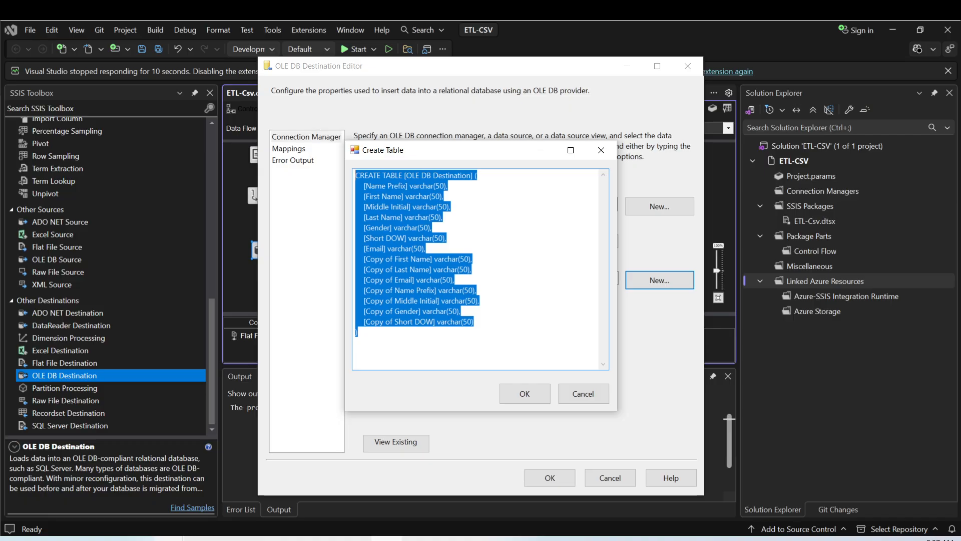
key(Delete)
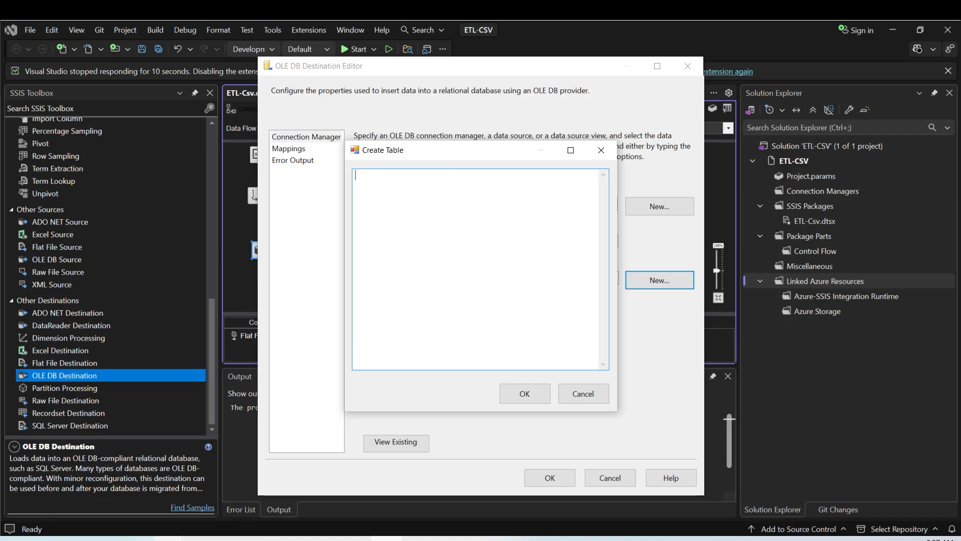
text(CREATE TABLE [customer_details_v2] (    [customer_id] UNIQUEIDENTIFIER PRIMARY KEY DEFAULT NEWID(),    [Name_Prefix] varchar(50),    [First_Name] varchar(50),    [Middle_Initial] varchar(50),    [Last_Name] varchar(50),    [Gender] varchar(50),    [Short_DOW] varchar(50),    [Email] varchar(100)))
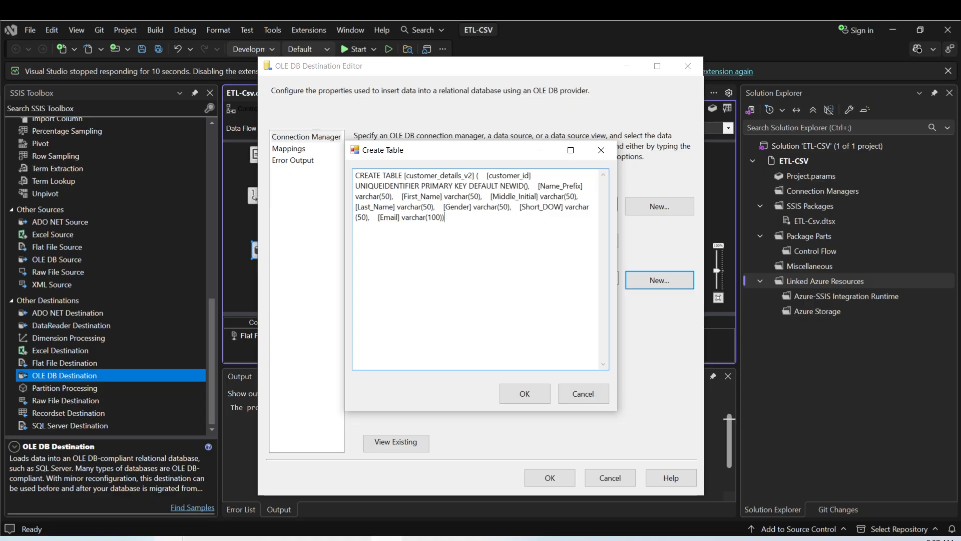
Check the table name customer_details_v2 in the script and create it as the destination table
click(529, 176)
drag(405, 176, 473, 176)
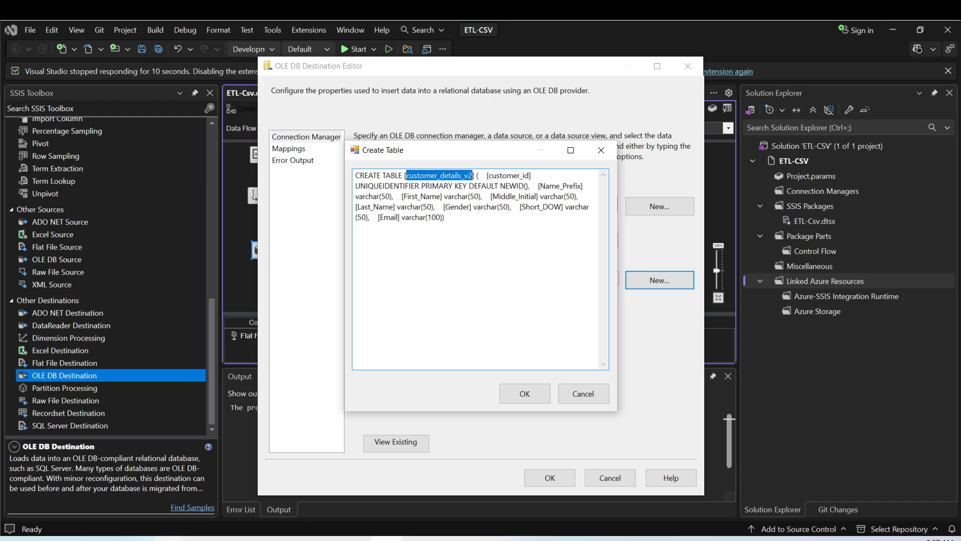
click(356, 227)
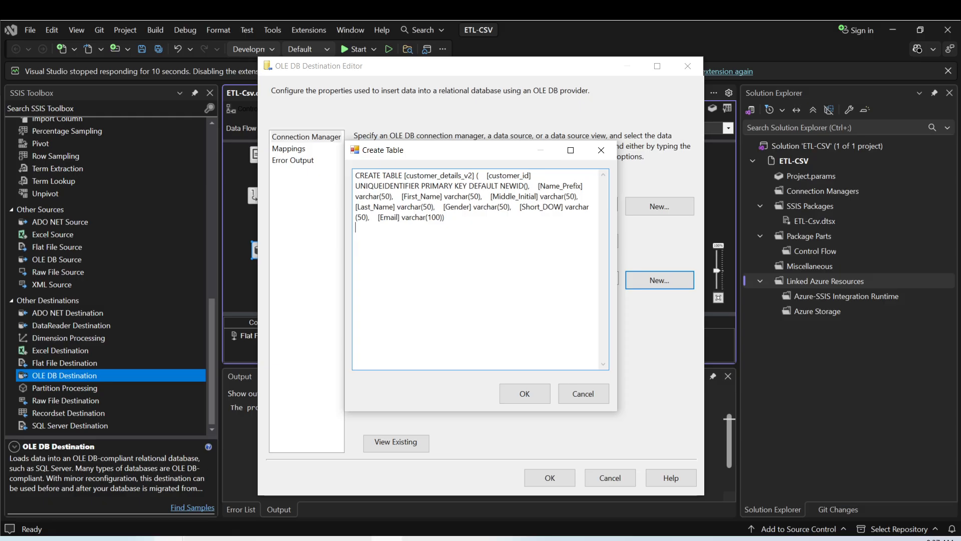
click(520, 394)
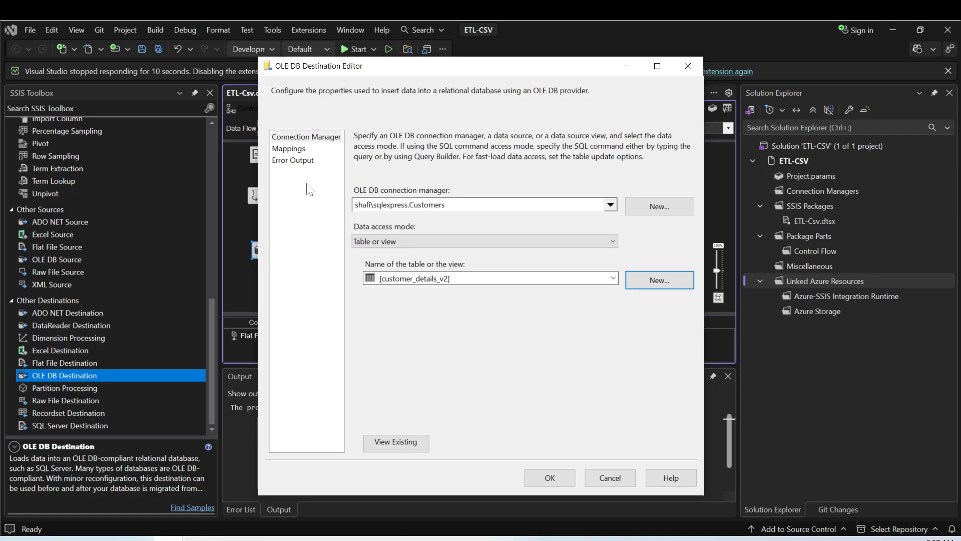
In the OLE DB Destination mappings, set Copy of First Name as the input column for Name_Prefix
click(294, 150)
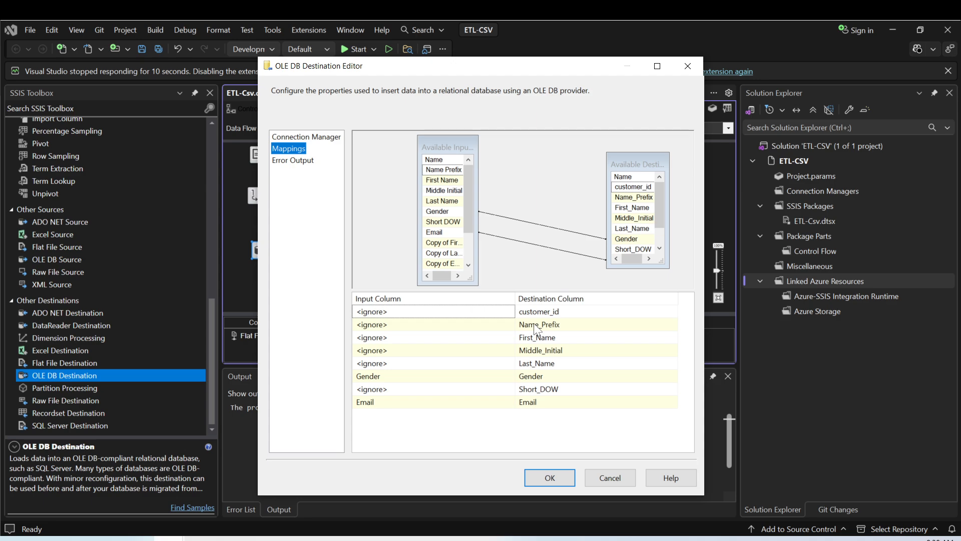
click(443, 327)
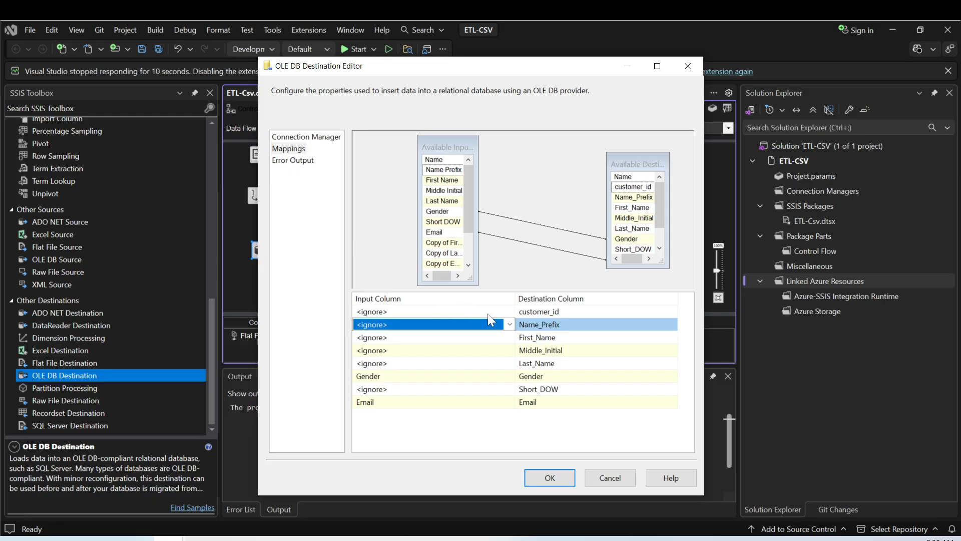
click(510, 325)
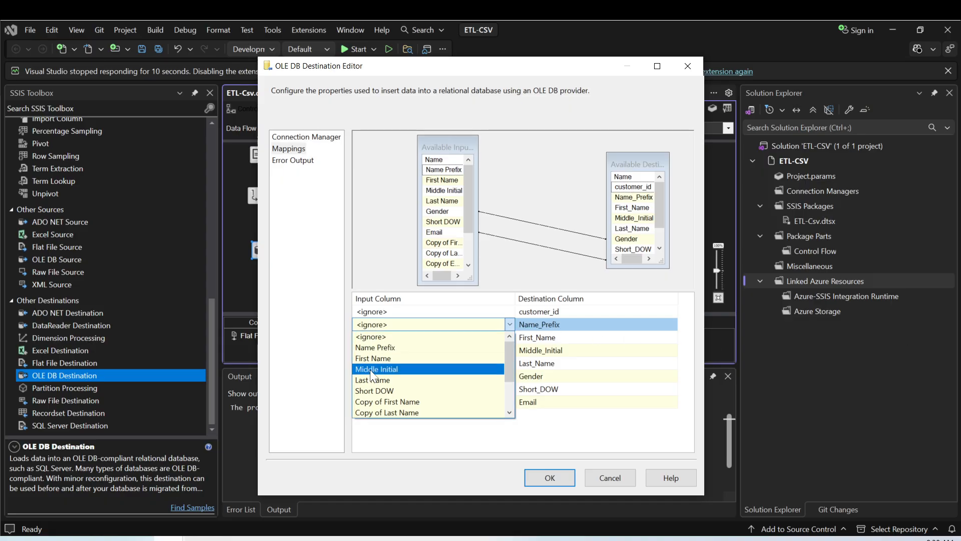
scroll(373, 376, down, 2)
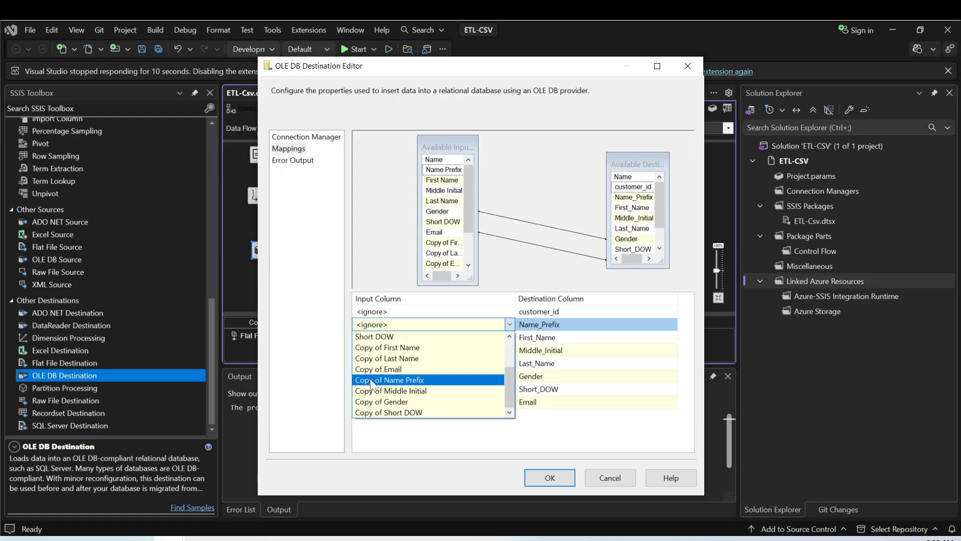
click(378, 348)
Set Copy of Middle Initial as the input column for Middle_Initial
click(433, 349)
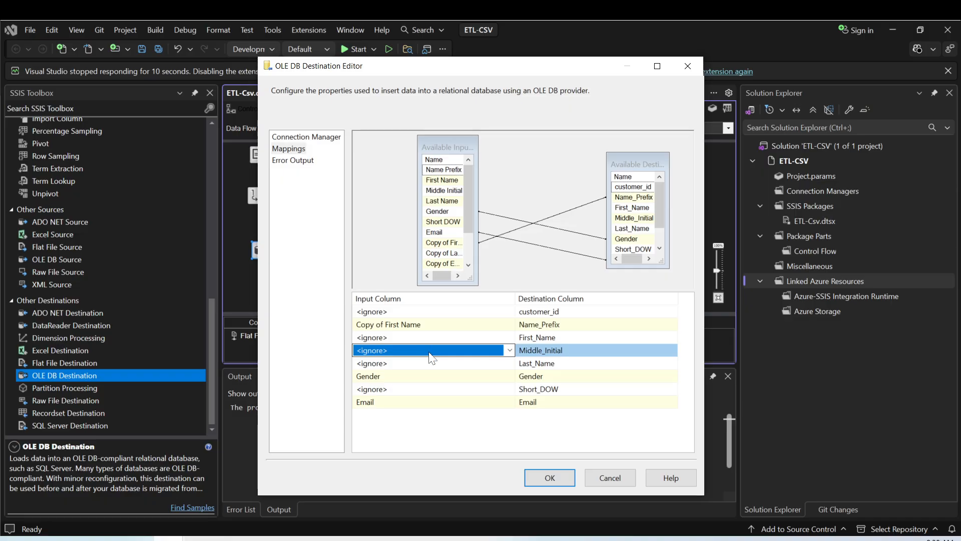
click(430, 351)
click(428, 351)
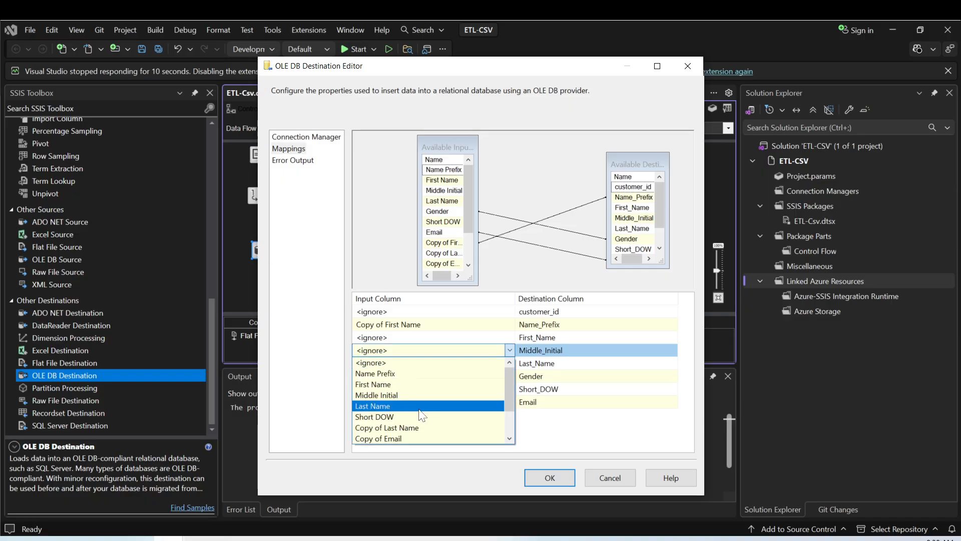
scroll(423, 418, down, 1)
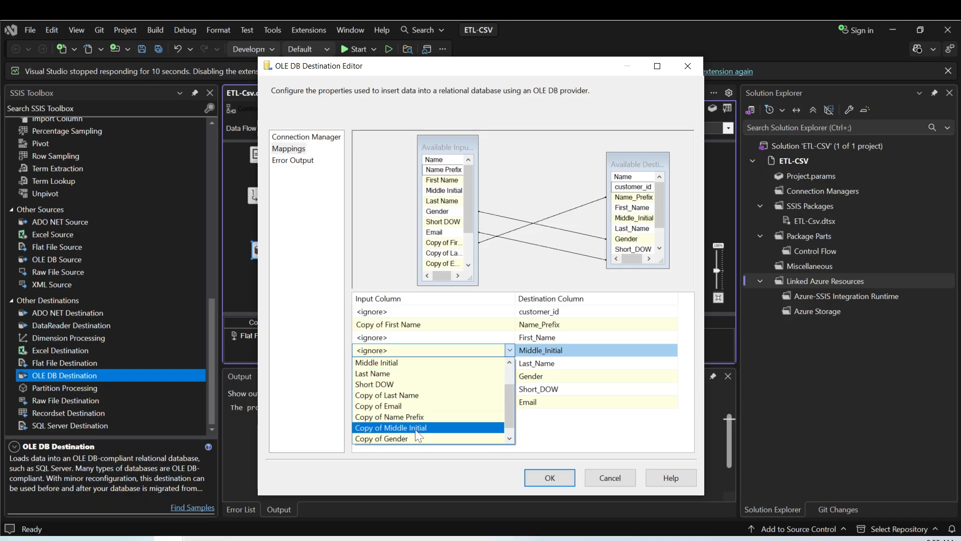
click(419, 428)
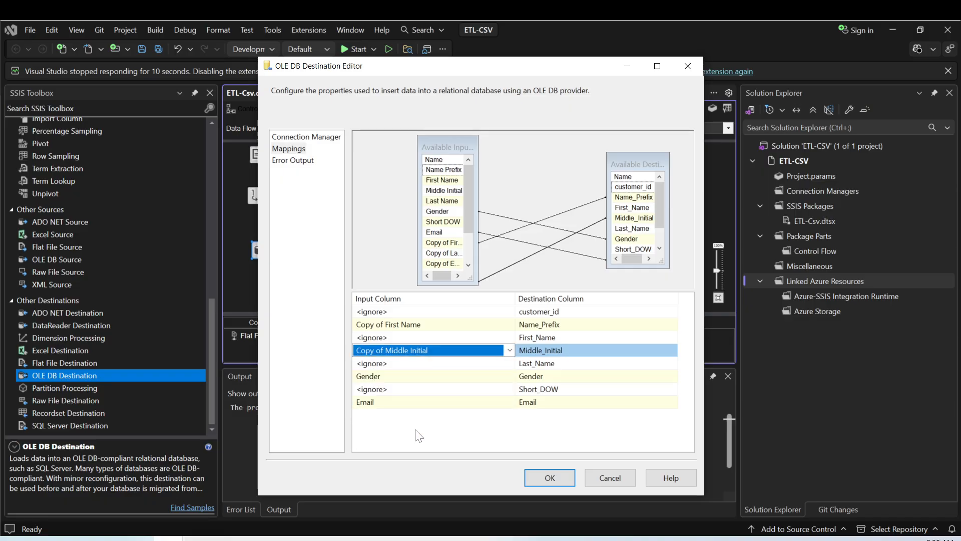
Map Copy of Last Name to the Last_Name destination column and Copy of Gender to Gender
click(404, 365)
click(403, 365)
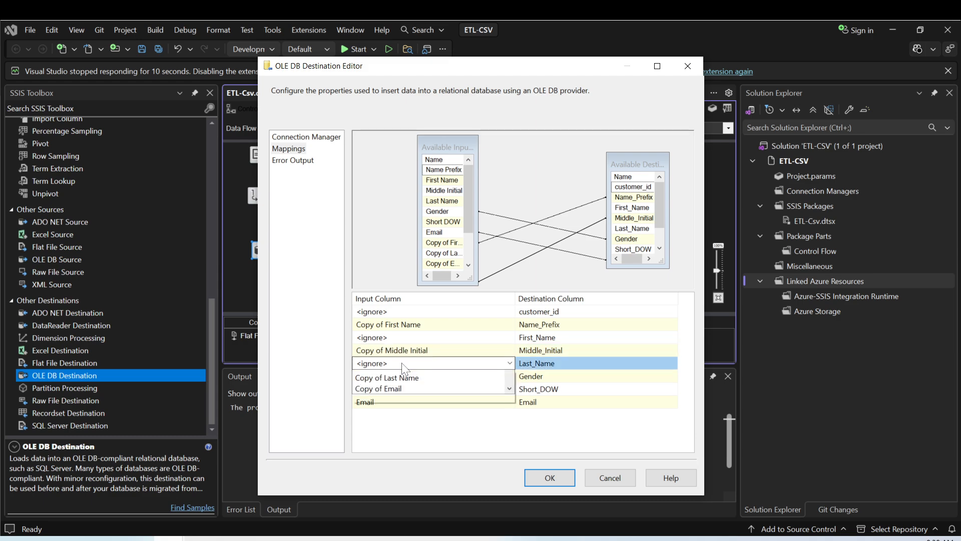
click(415, 440)
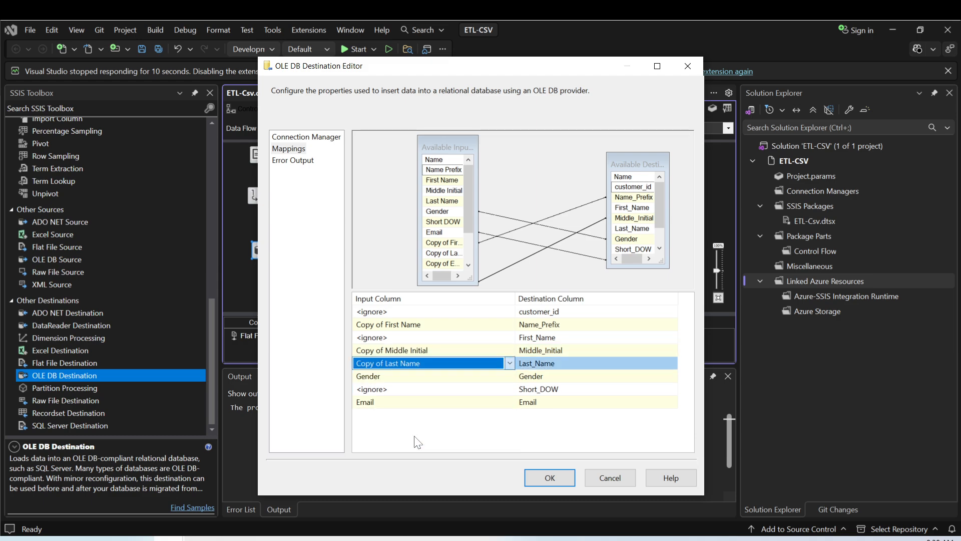
click(423, 382)
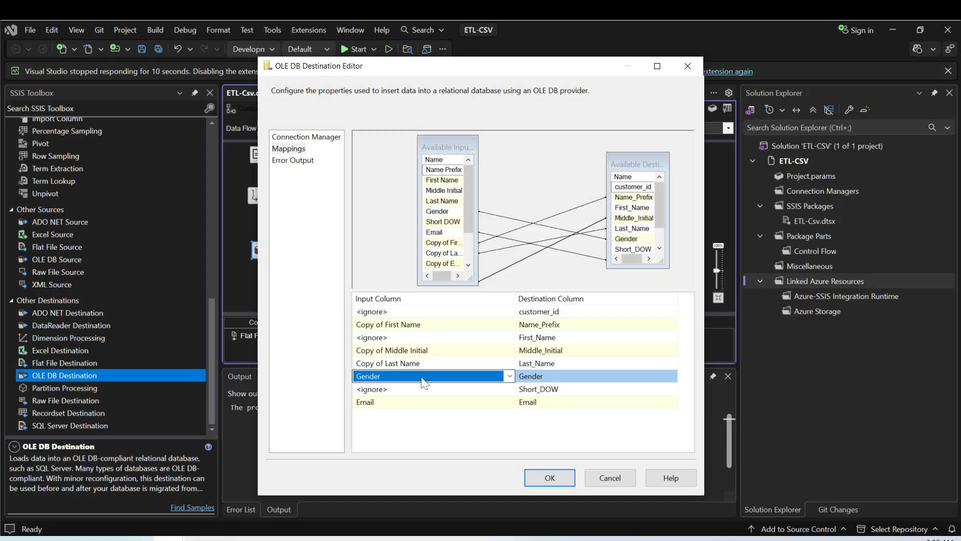
click(422, 378)
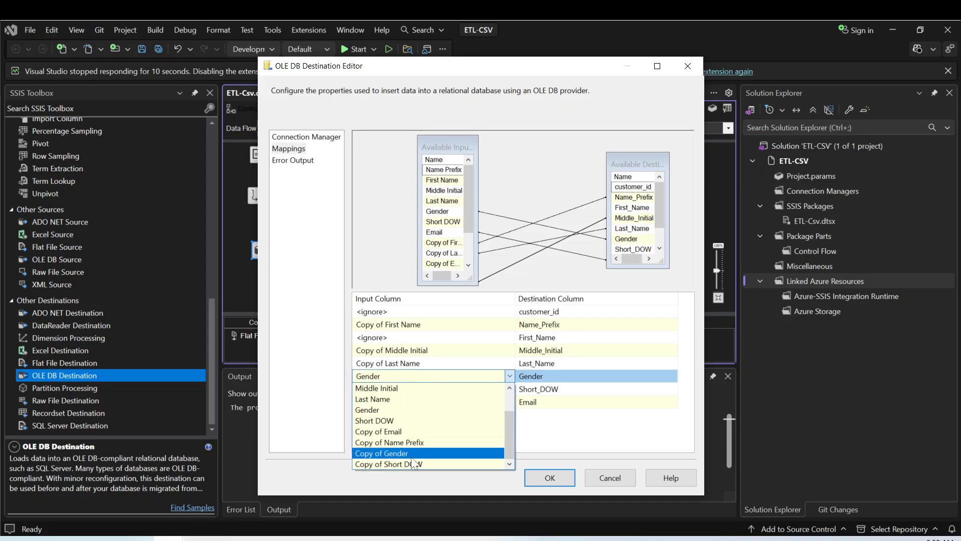
click(415, 454)
Map Copy of Short DOW to the Short_DOW destination column and Copy of Email to Email
click(432, 391)
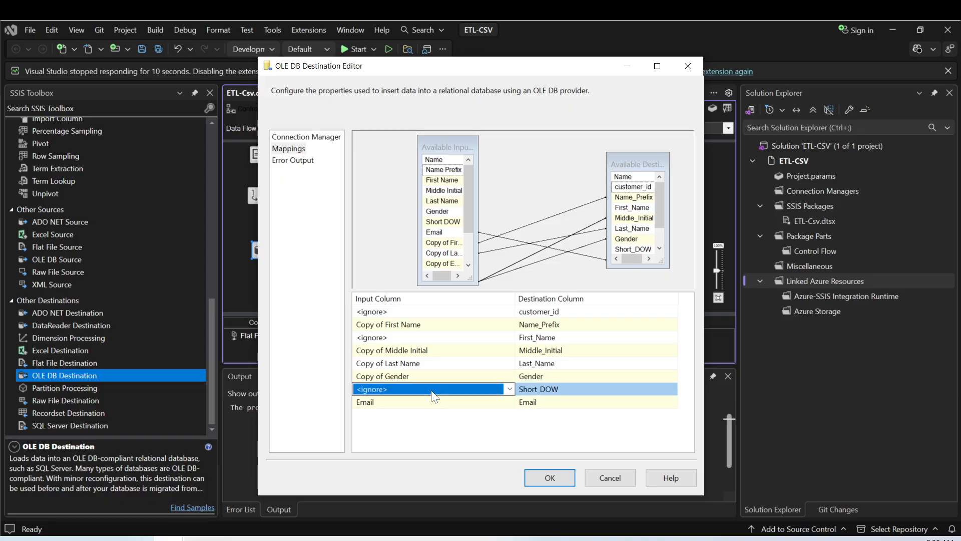
click(431, 389)
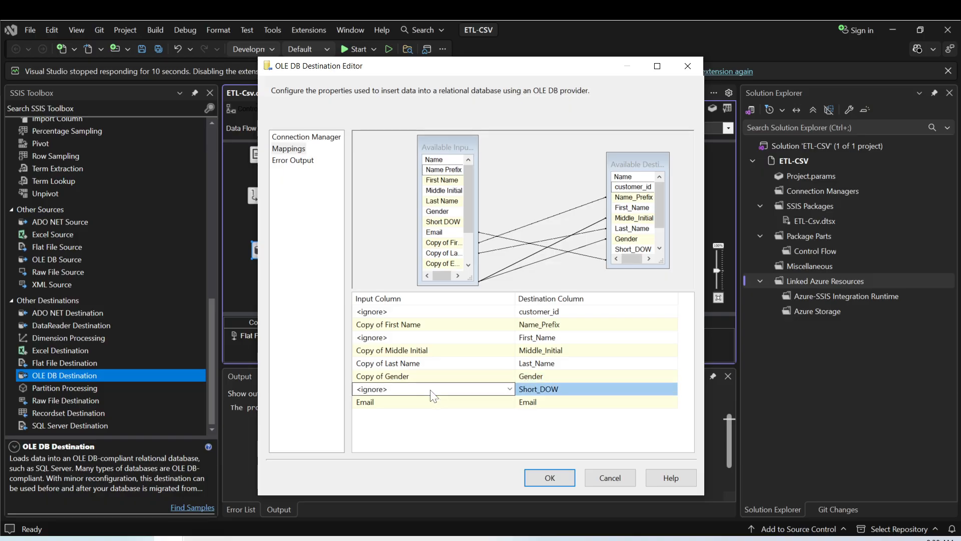
click(430, 390)
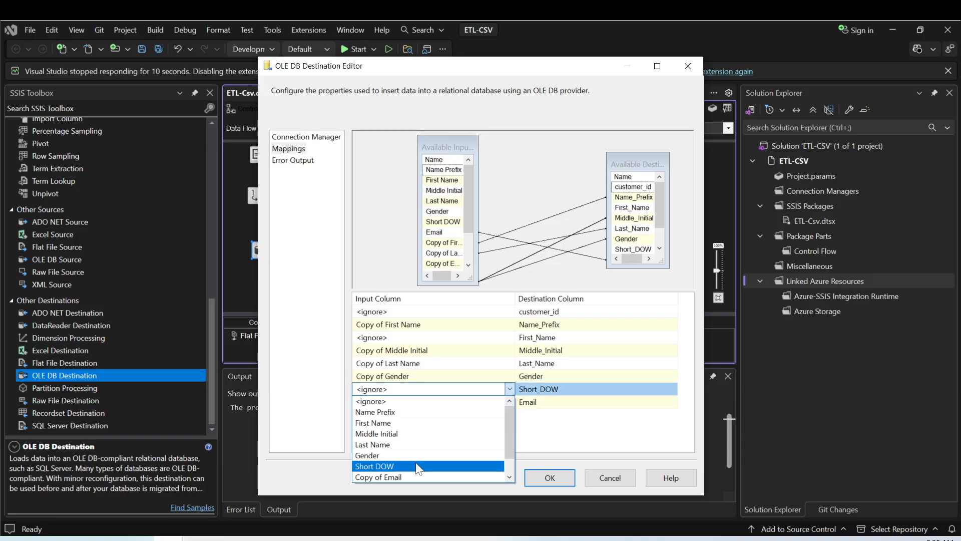
scroll(419, 476, down, 1)
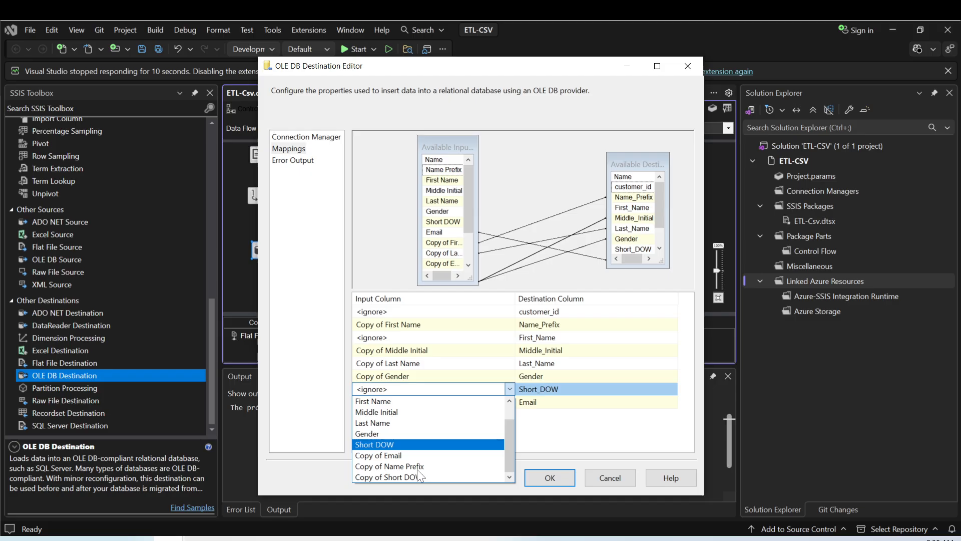
click(417, 476)
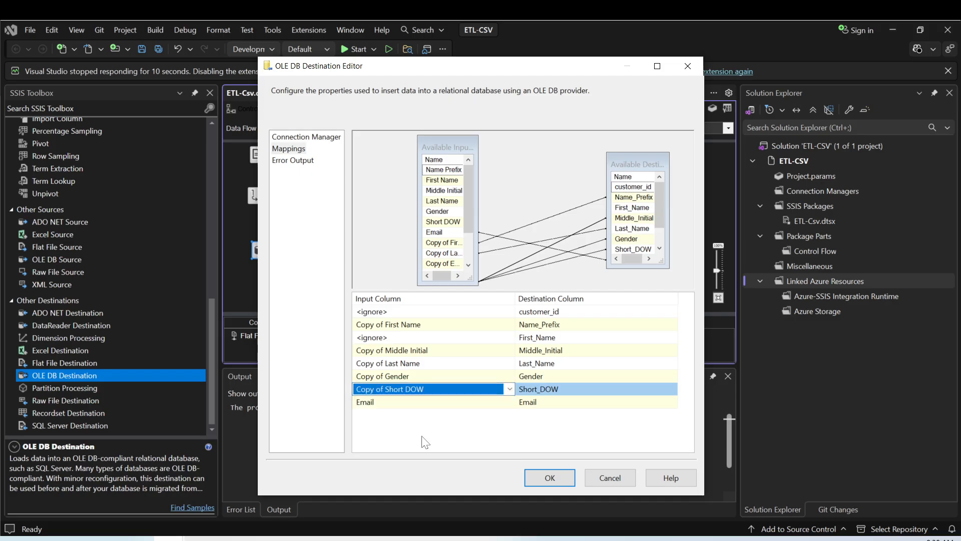
click(420, 403)
click(421, 404)
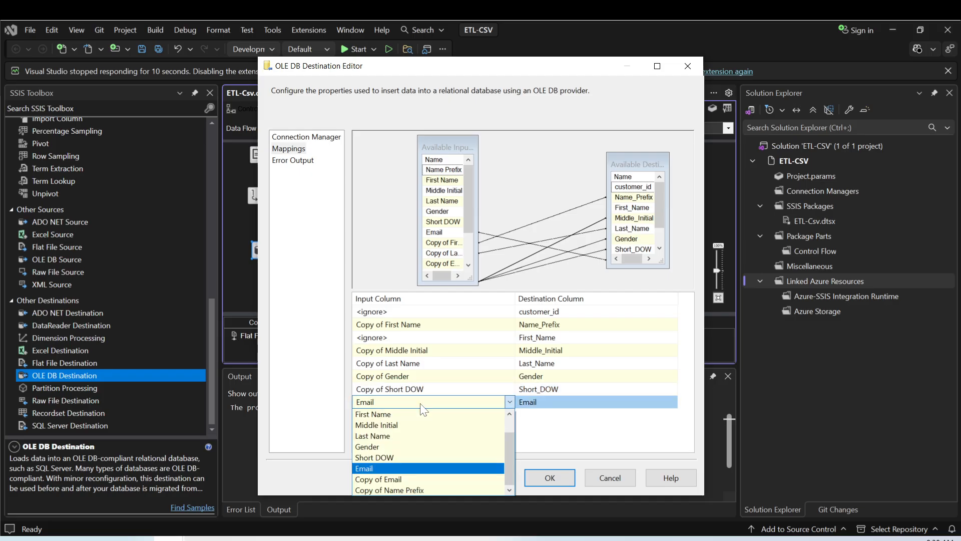
click(415, 478)
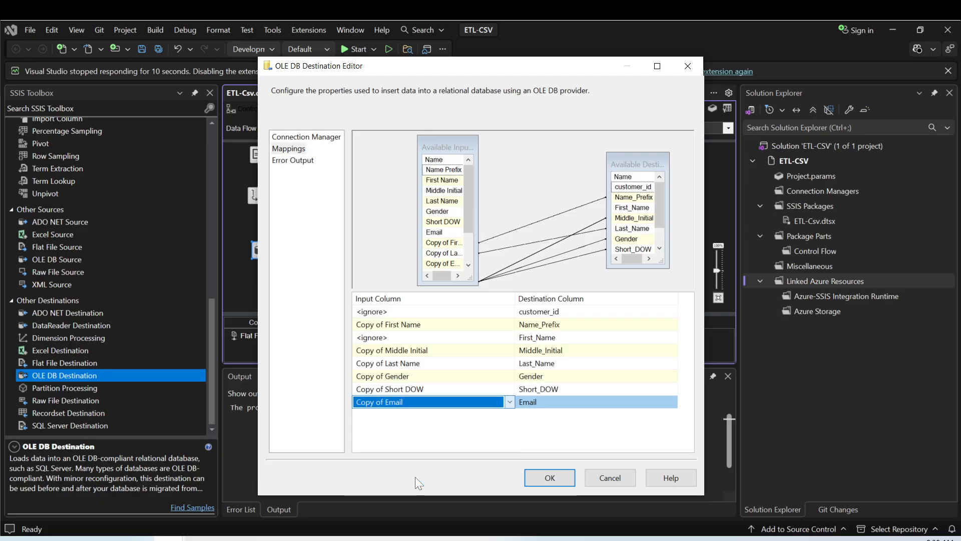
click(422, 337)
click(422, 337)
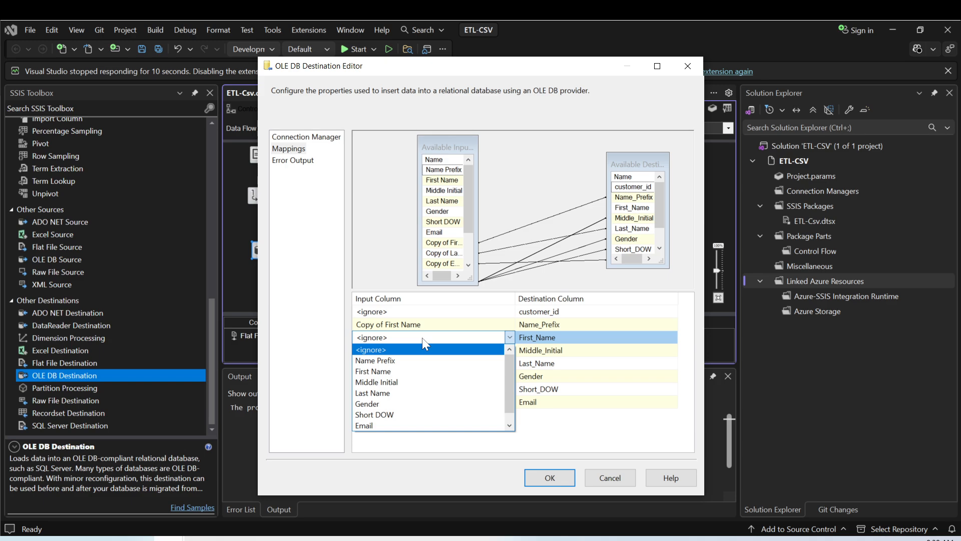
scroll(416, 390, down, 1)
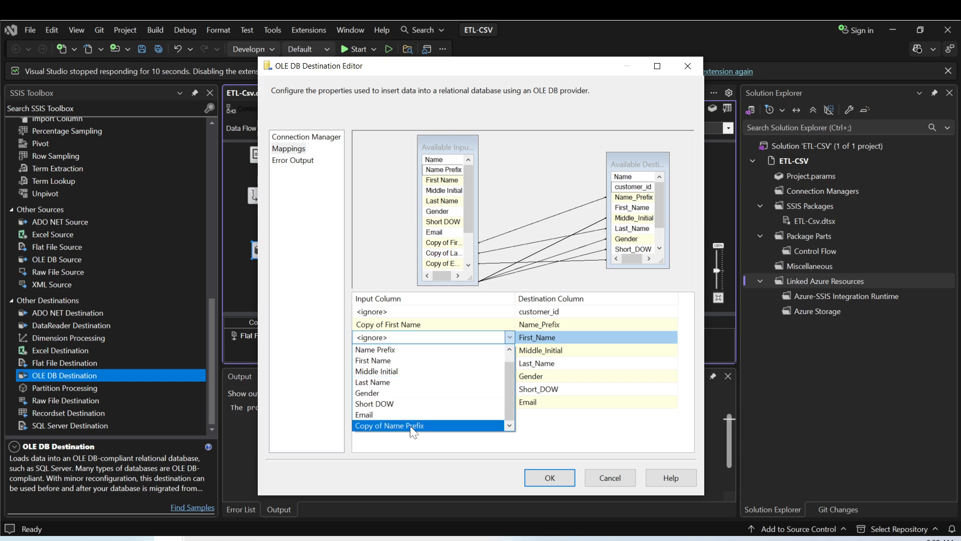
scroll(413, 425, up, 1)
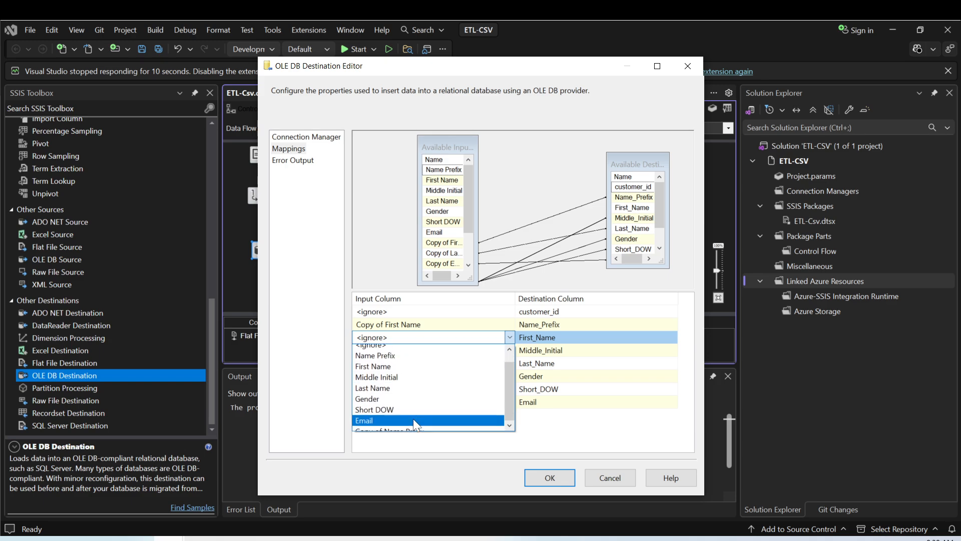
click(409, 328)
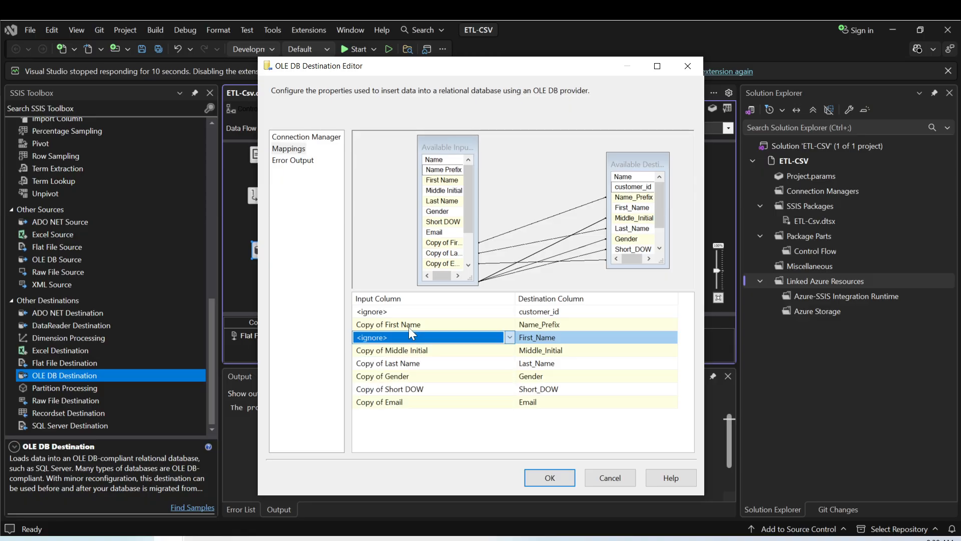
Map Copy of Name Prefix to Name_Prefix and Copy of First Name to First_Name, and accept the OLE DB Destination settings
click(409, 325)
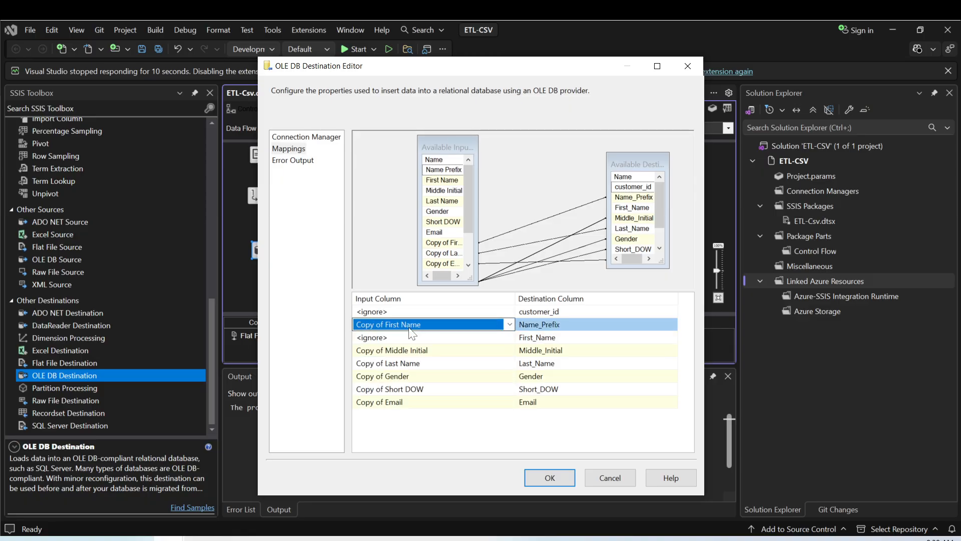
click(409, 325)
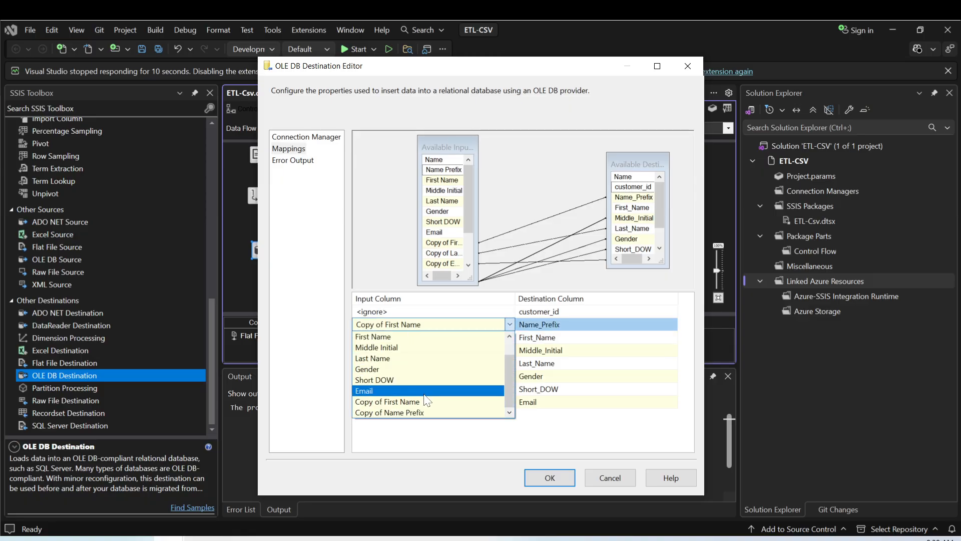
click(420, 412)
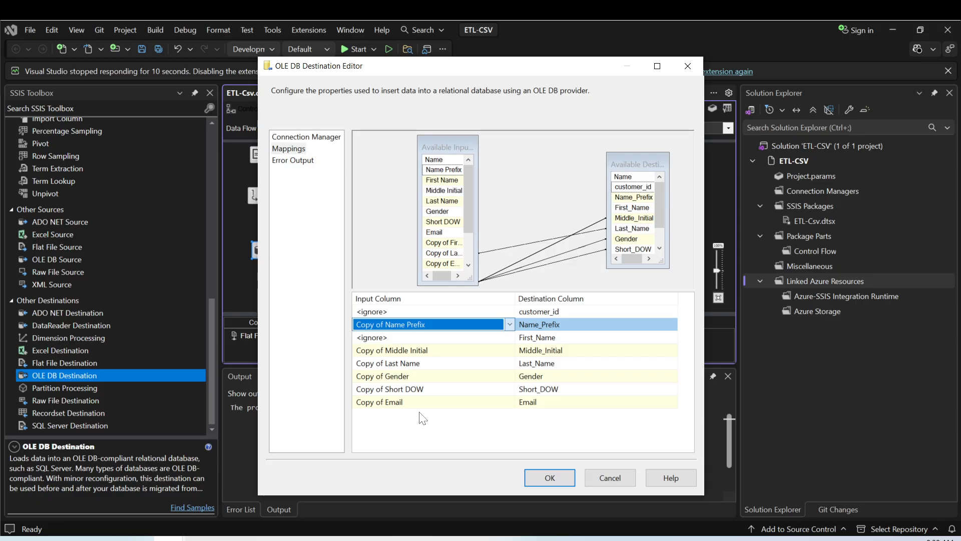
click(399, 337)
click(399, 339)
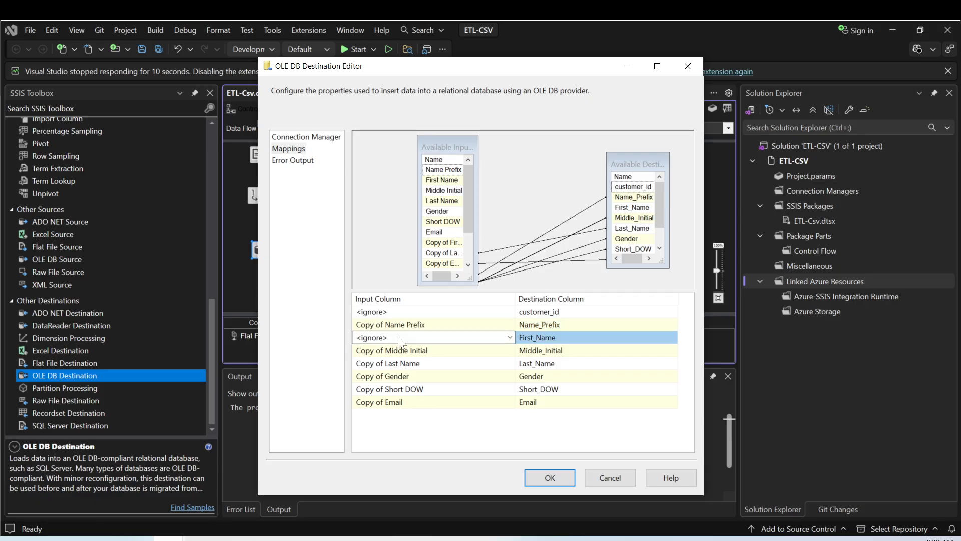
scroll(405, 395, down, 1)
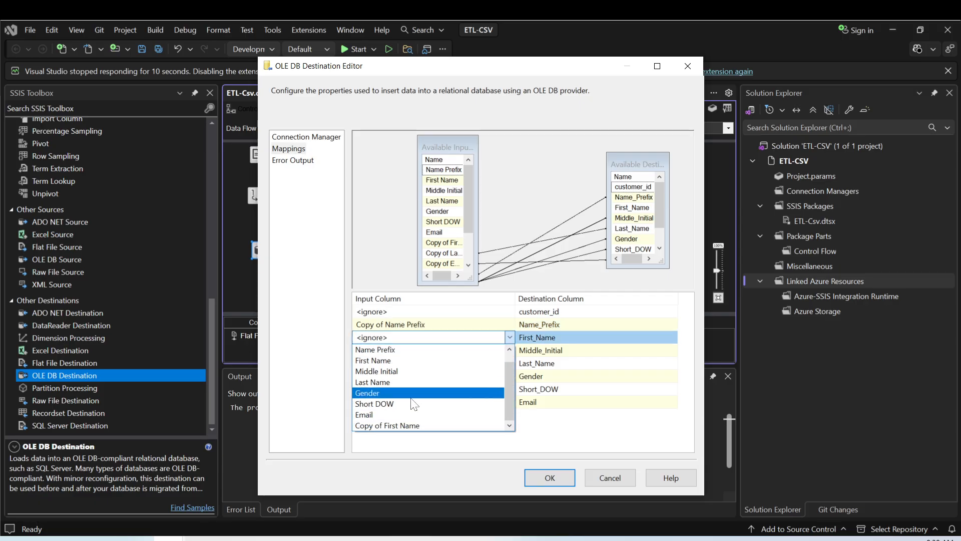
click(401, 423)
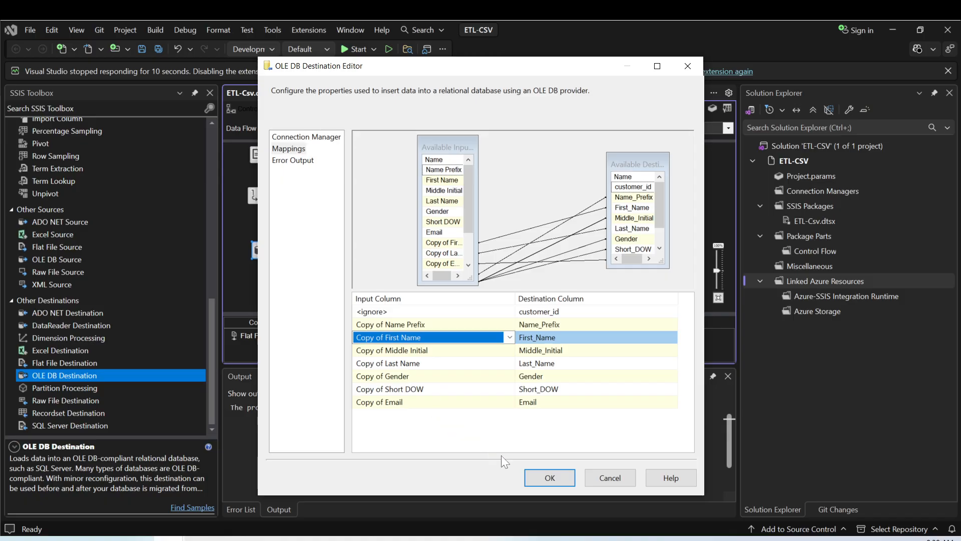
click(550, 478)
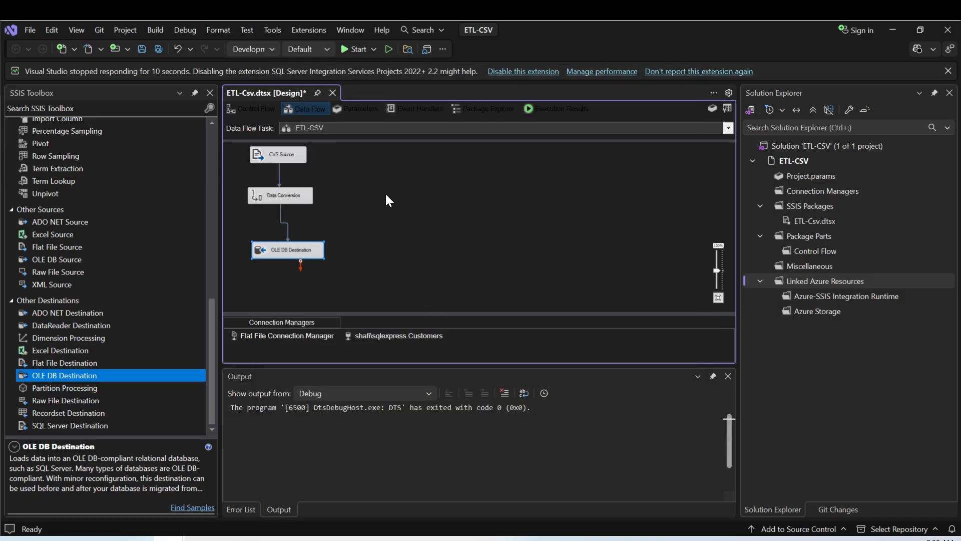
Run the ETL-CSV package to load the converted customer data into the new table
click(352, 49)
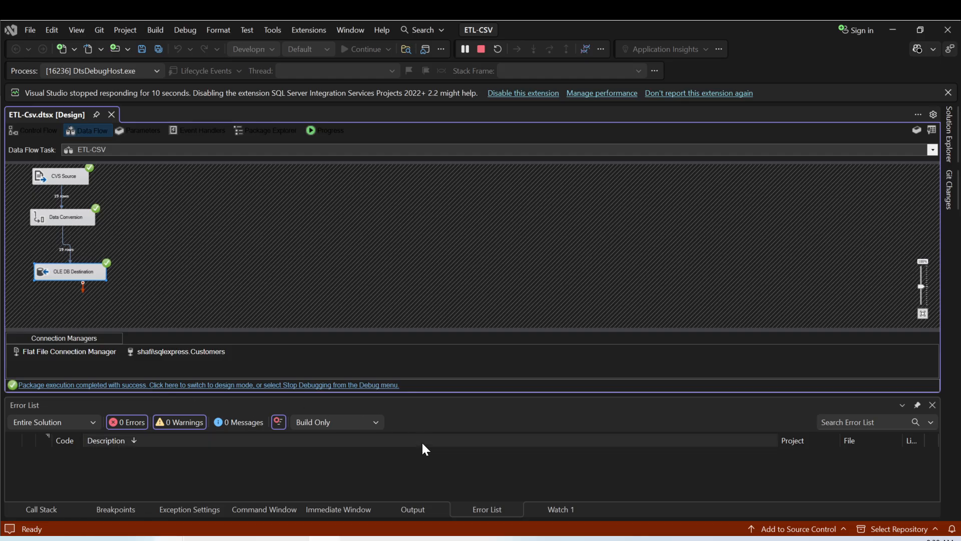
Switch to SQL Server Management Studio, change the SELECT query's table to dbo.customer_details_v2, and execute it
click(295, 540)
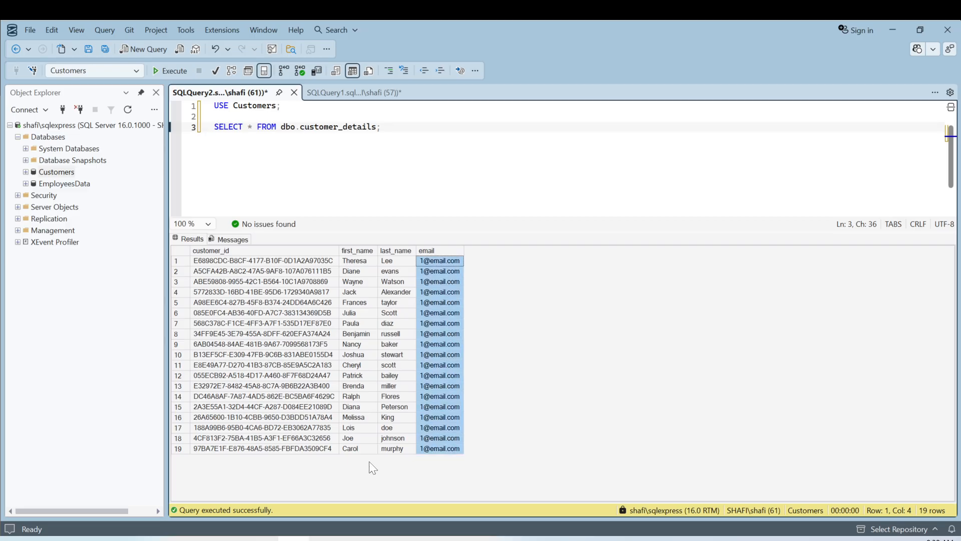
click(382, 127)
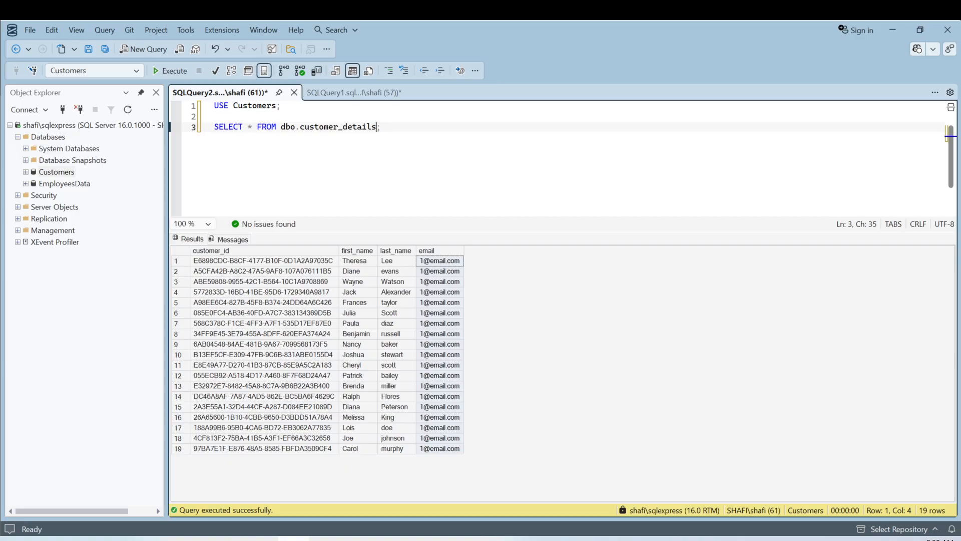
text(_v2)
click(176, 71)
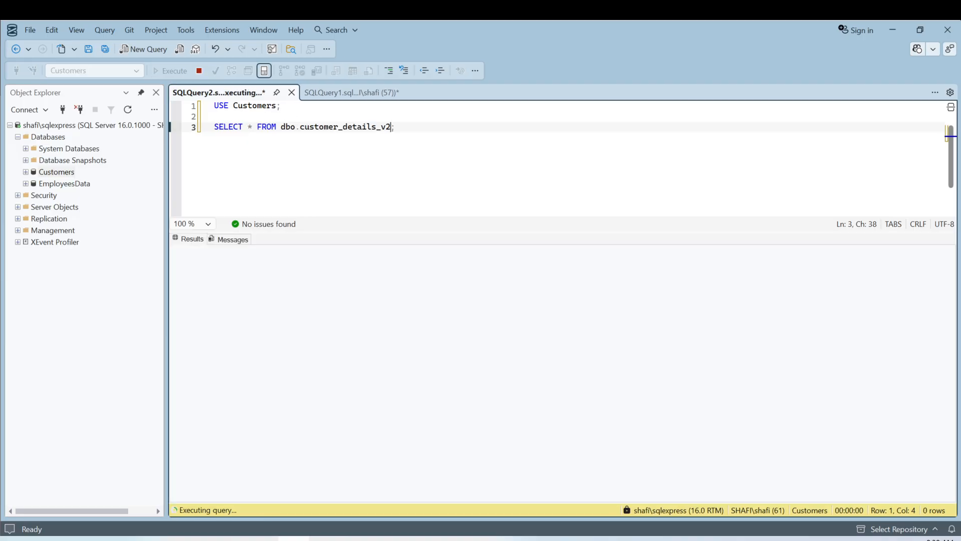